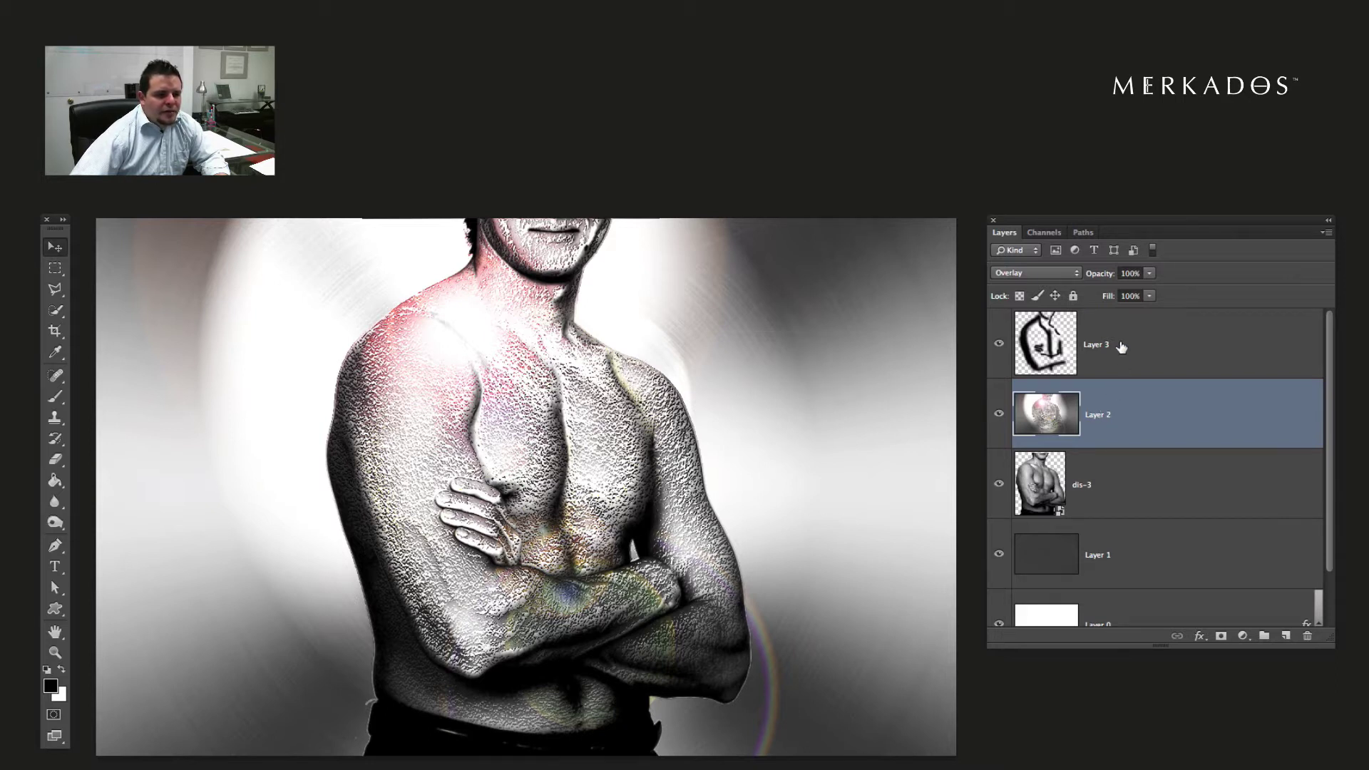
Delete Layer 3, Layer 2, dis-3 and Layer 1, keeping only Layer 0 with its gradient overlay
scroll(1143, 482, "down", 3)
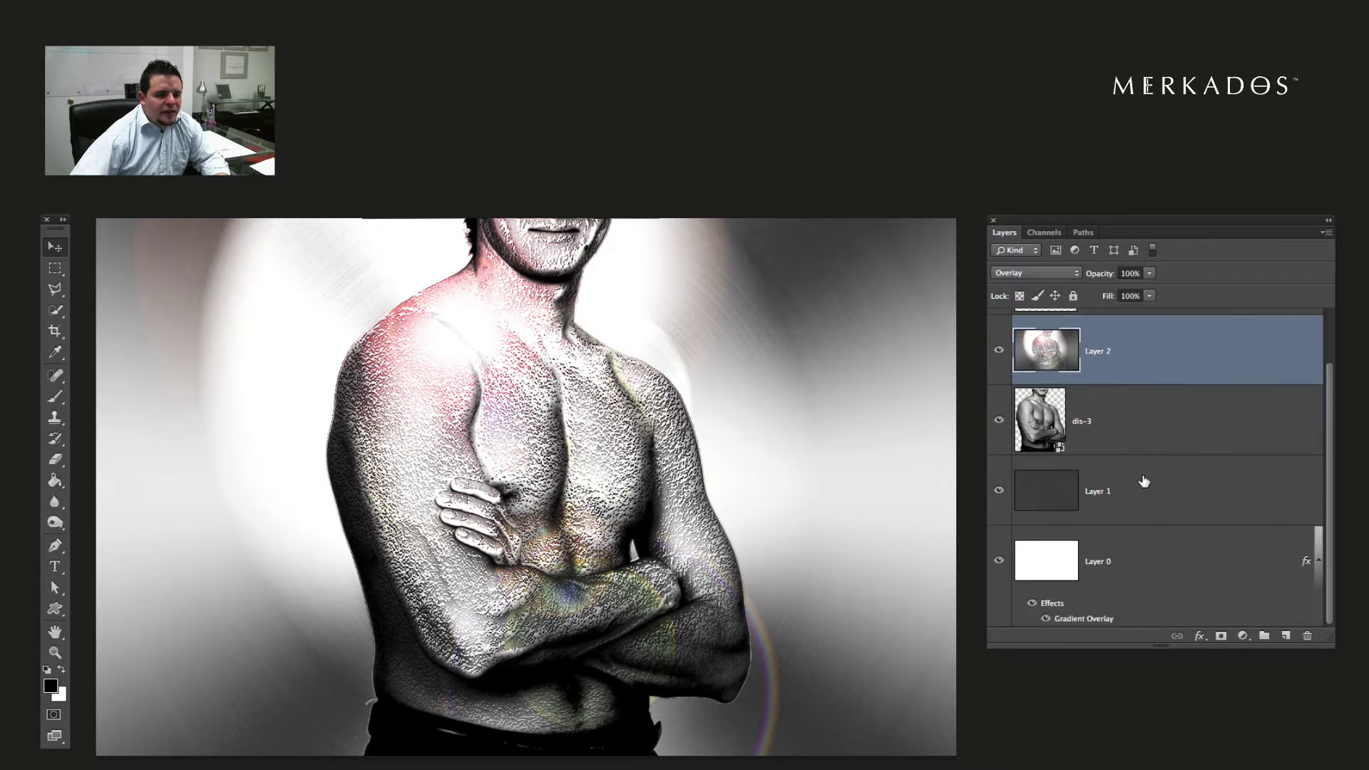
key("alt+comma")
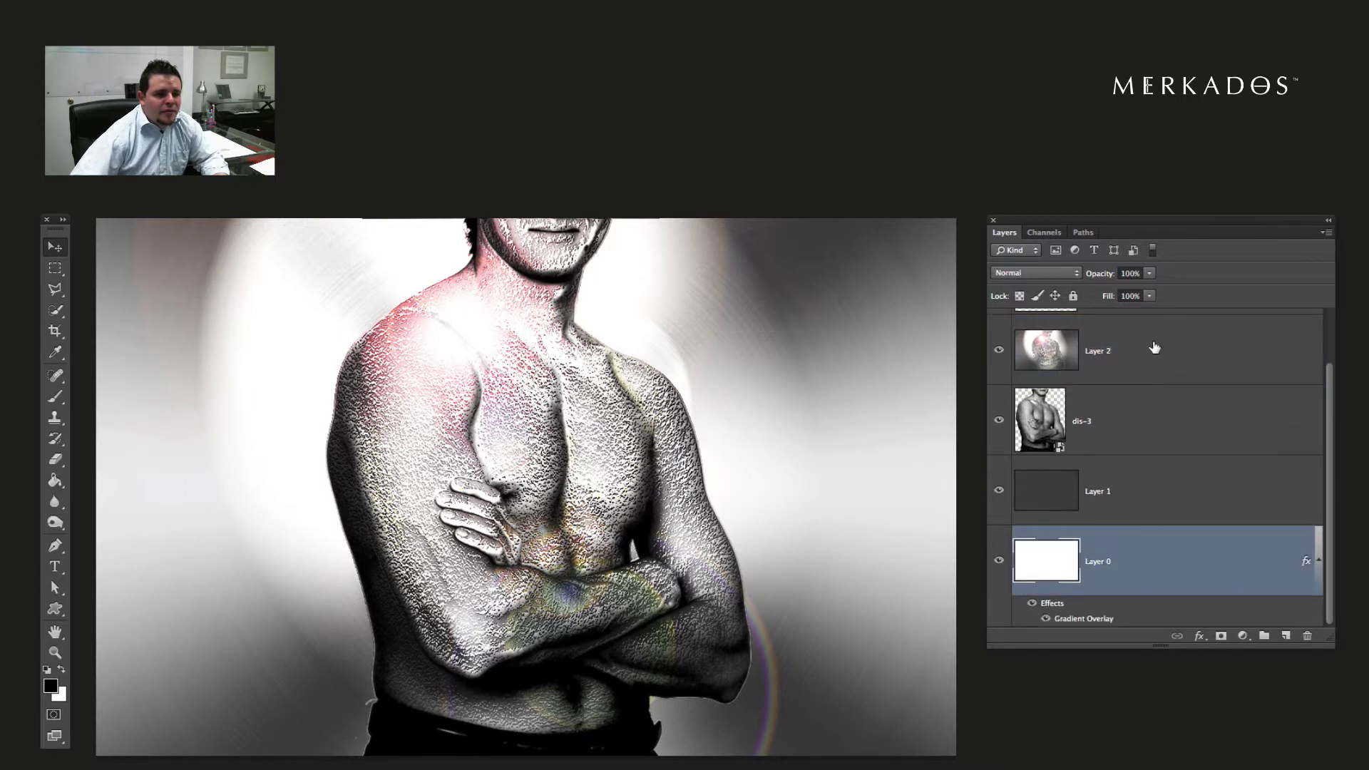
key("ctrl+alt+z")
left_click(1138, 543)
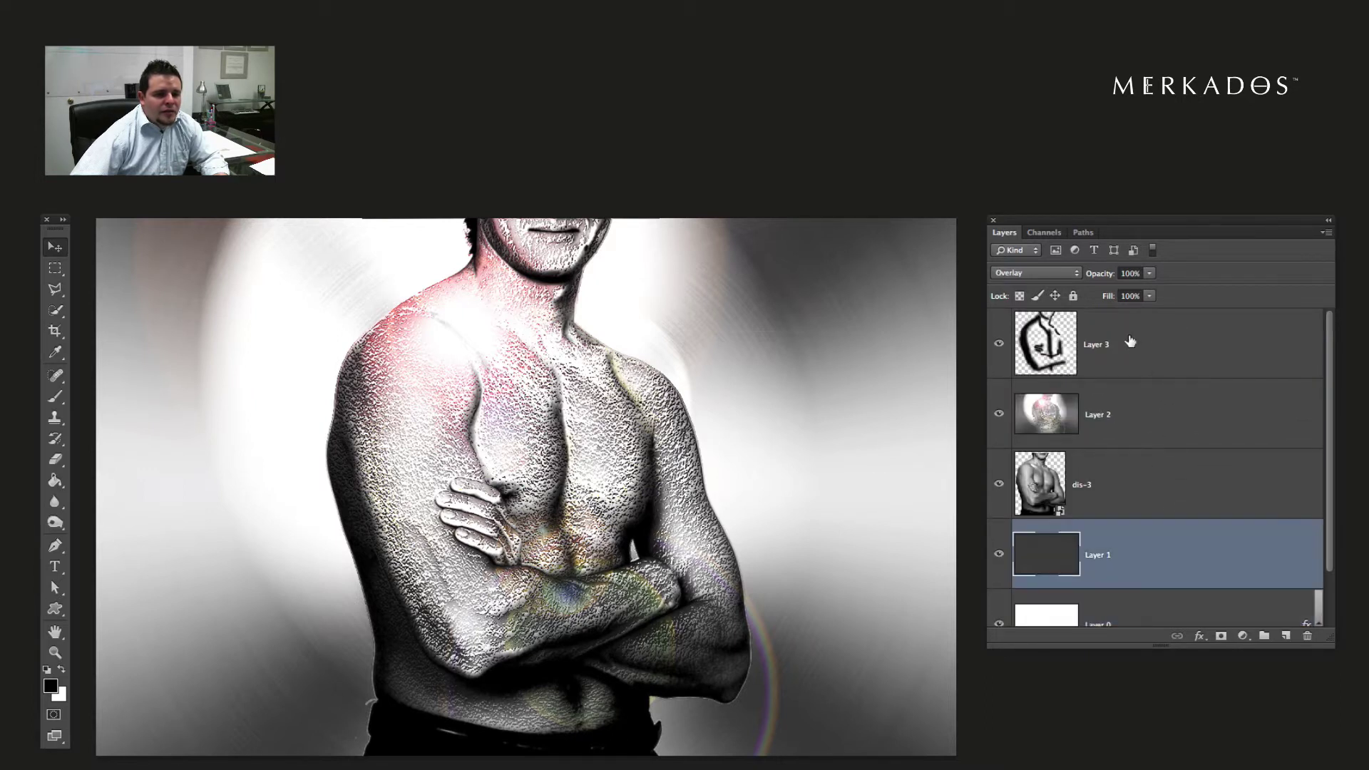
left_click(1123, 324, "shift")
scroll(1302, 613, "down", 3)
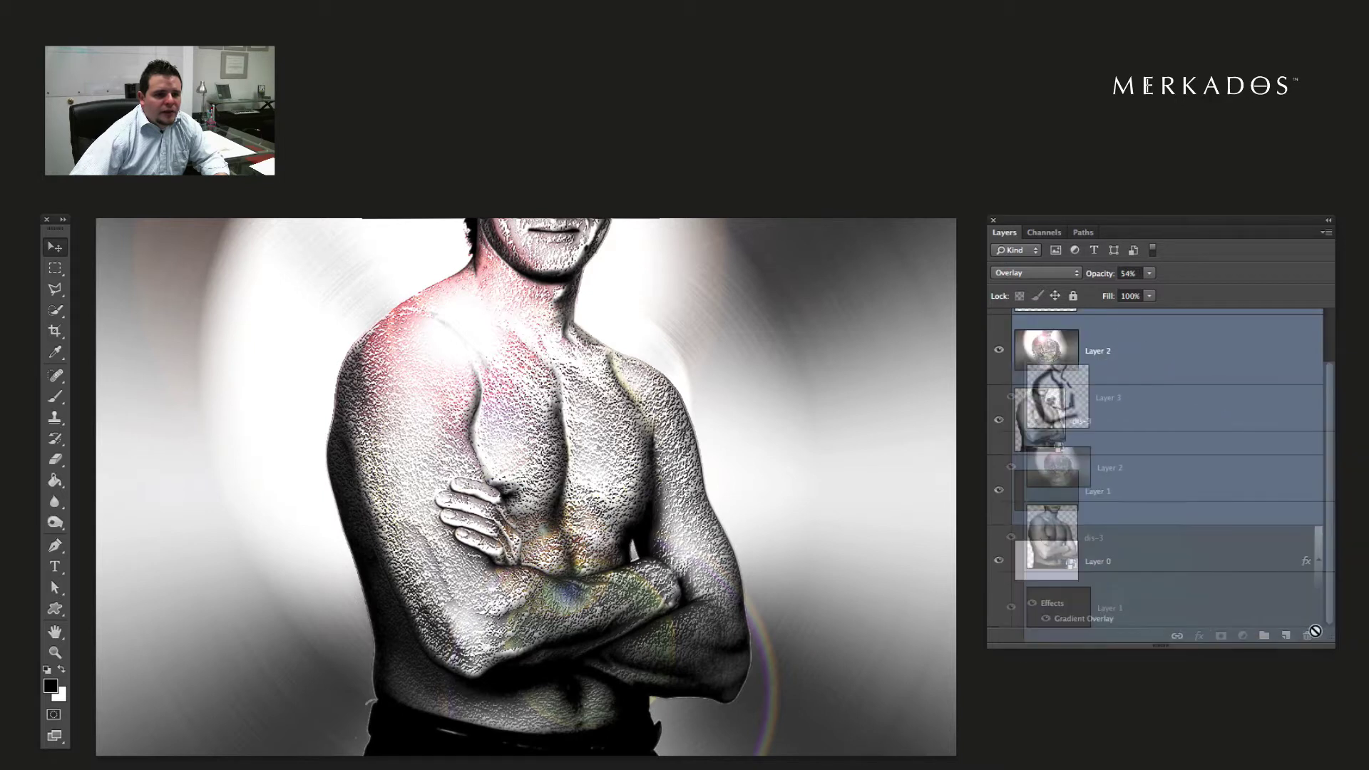
left_click(1302, 636)
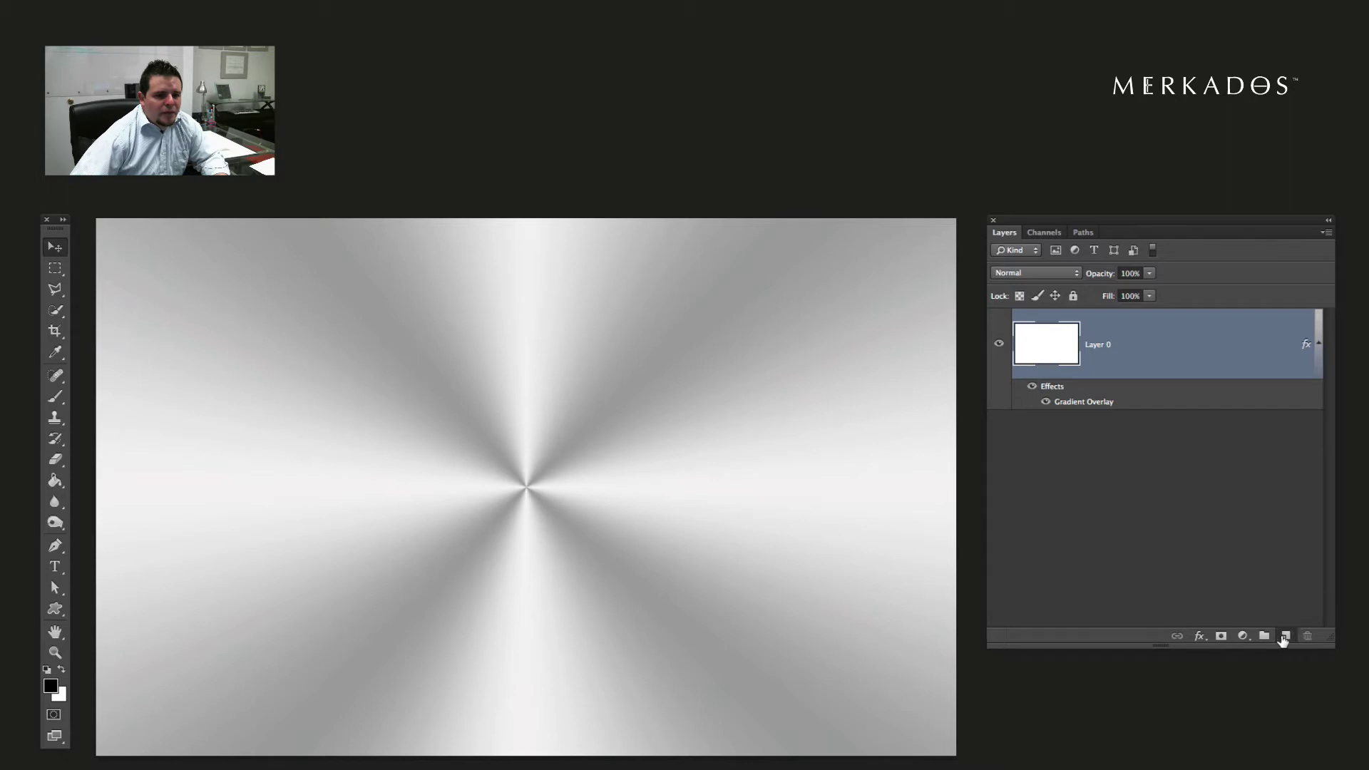
Replace Layer 0 with a new empty layer and fill it with black
left_click(1286, 635)
left_click_drag(1141, 422, 1308, 635)
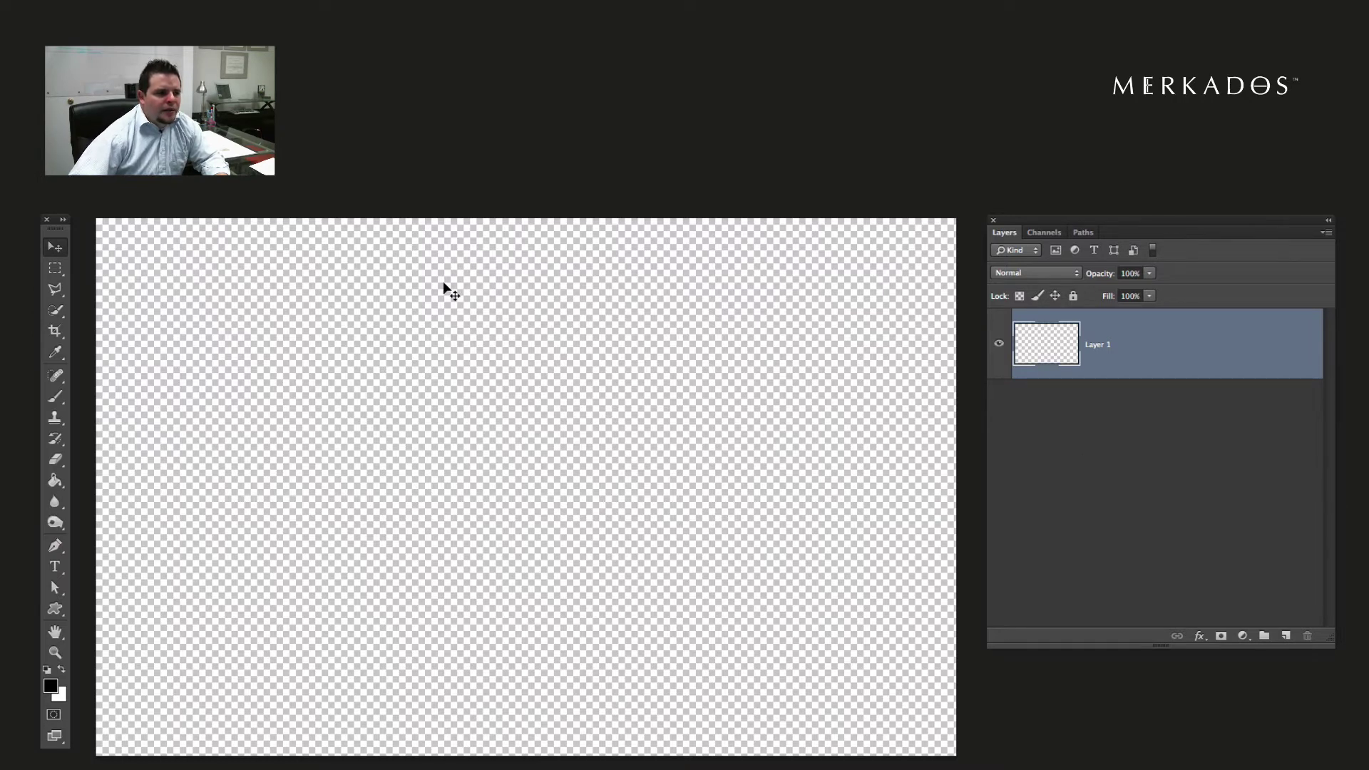
left_click(55, 481)
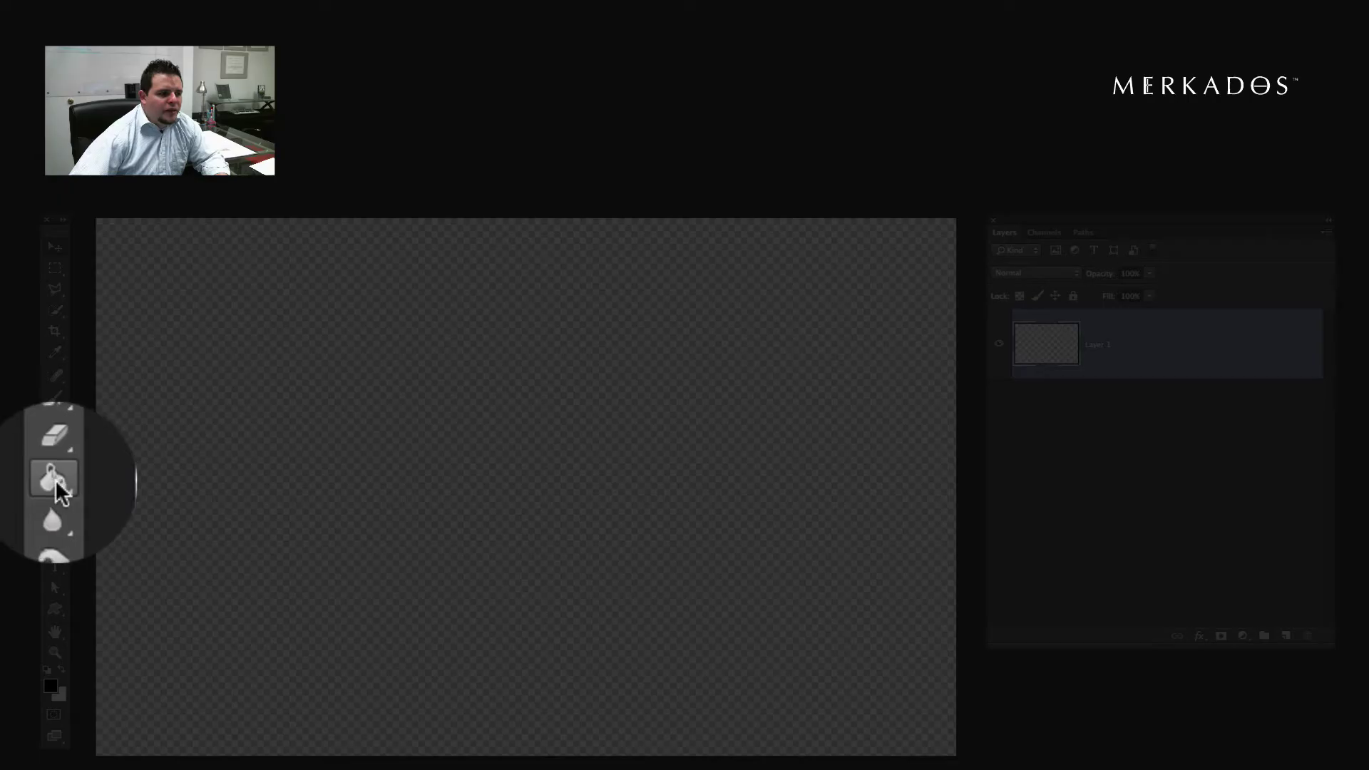
left_click(564, 349)
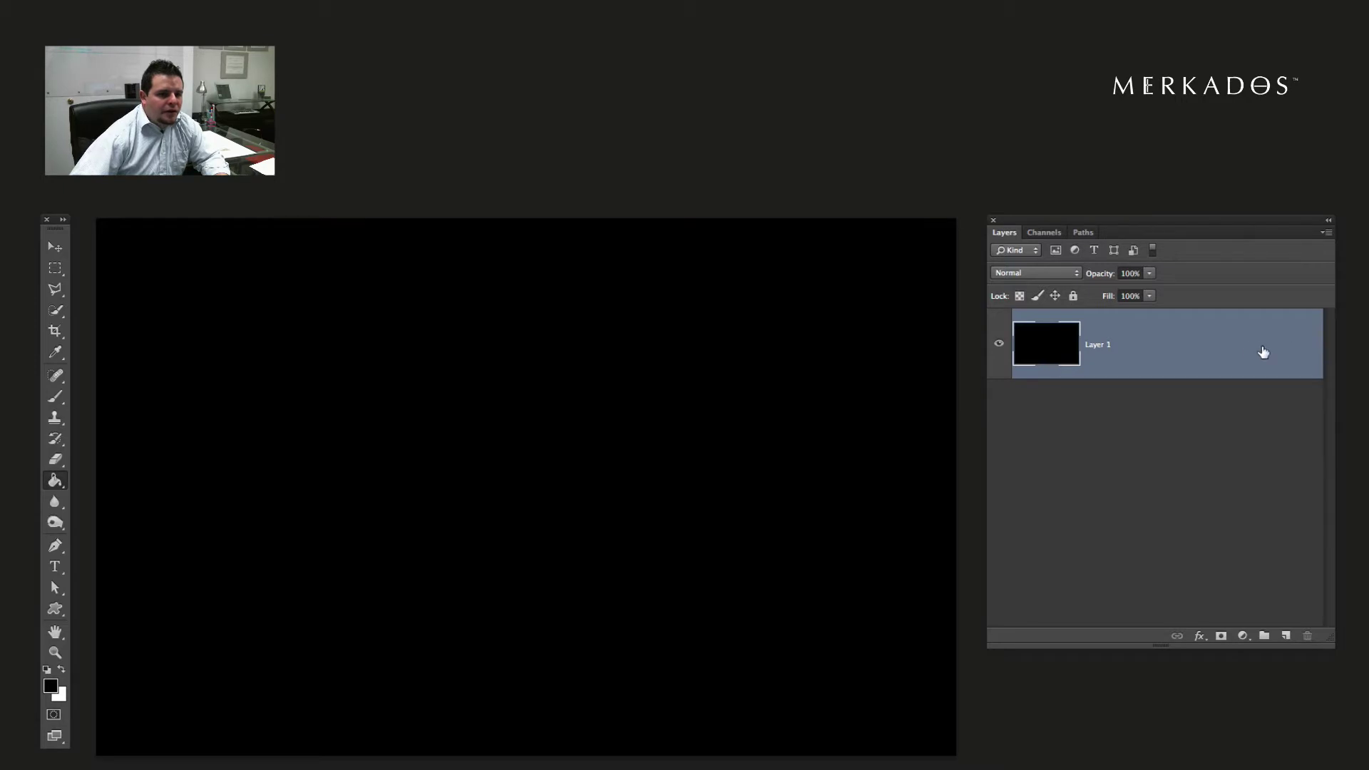
Add a Gradient Overlay to the black layer and choose the Metal gradient preset
double_click(1264, 352)
left_click_drag(1274, 373, 501, 367)
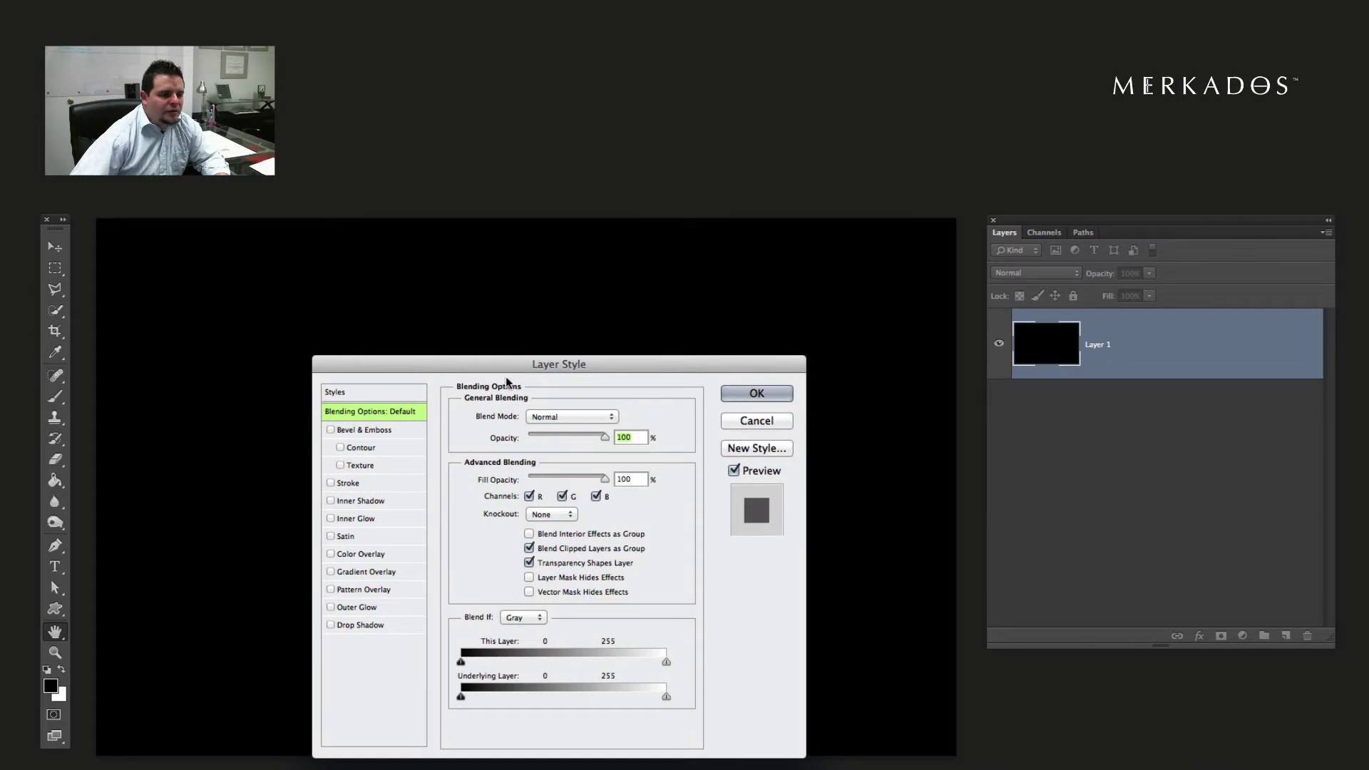
left_click(330, 571)
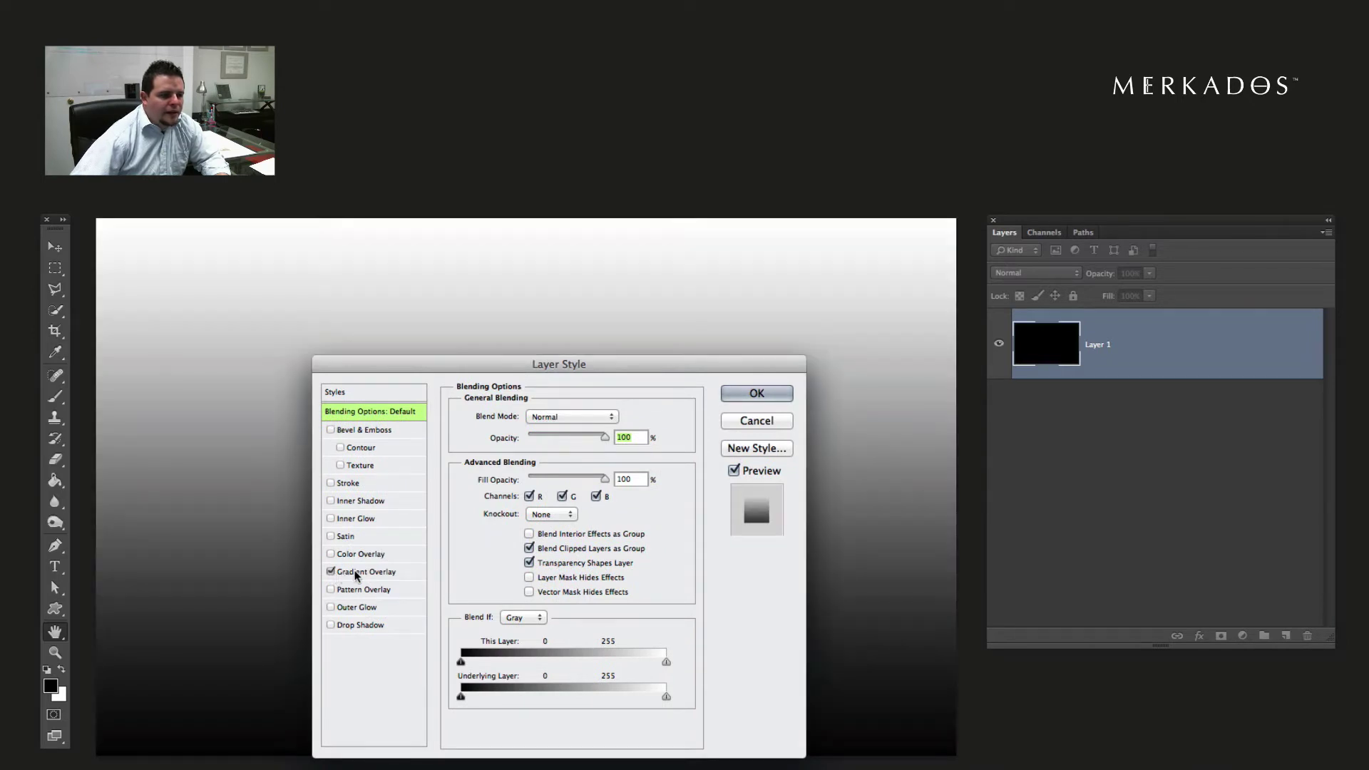
left_click(358, 573)
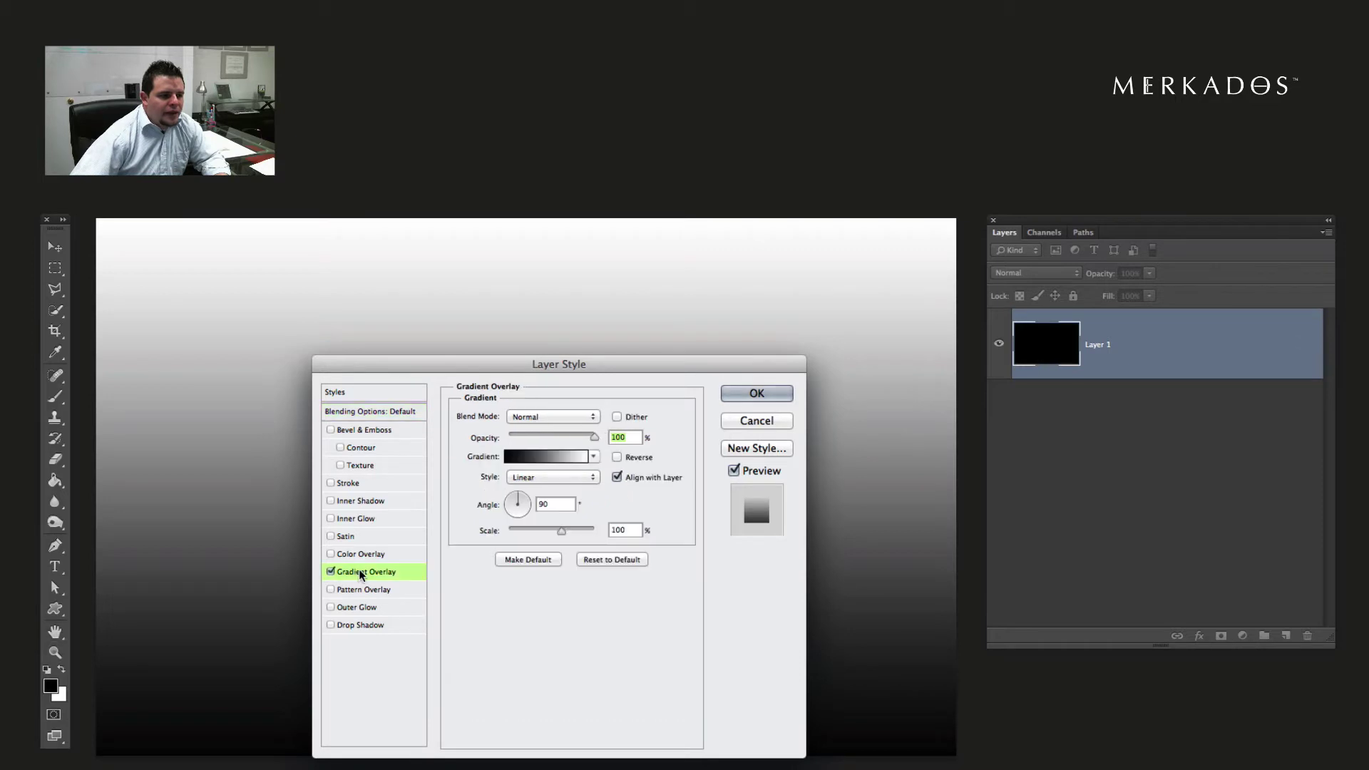
left_click(532, 462)
left_click_drag(992, 330, 433, 250)
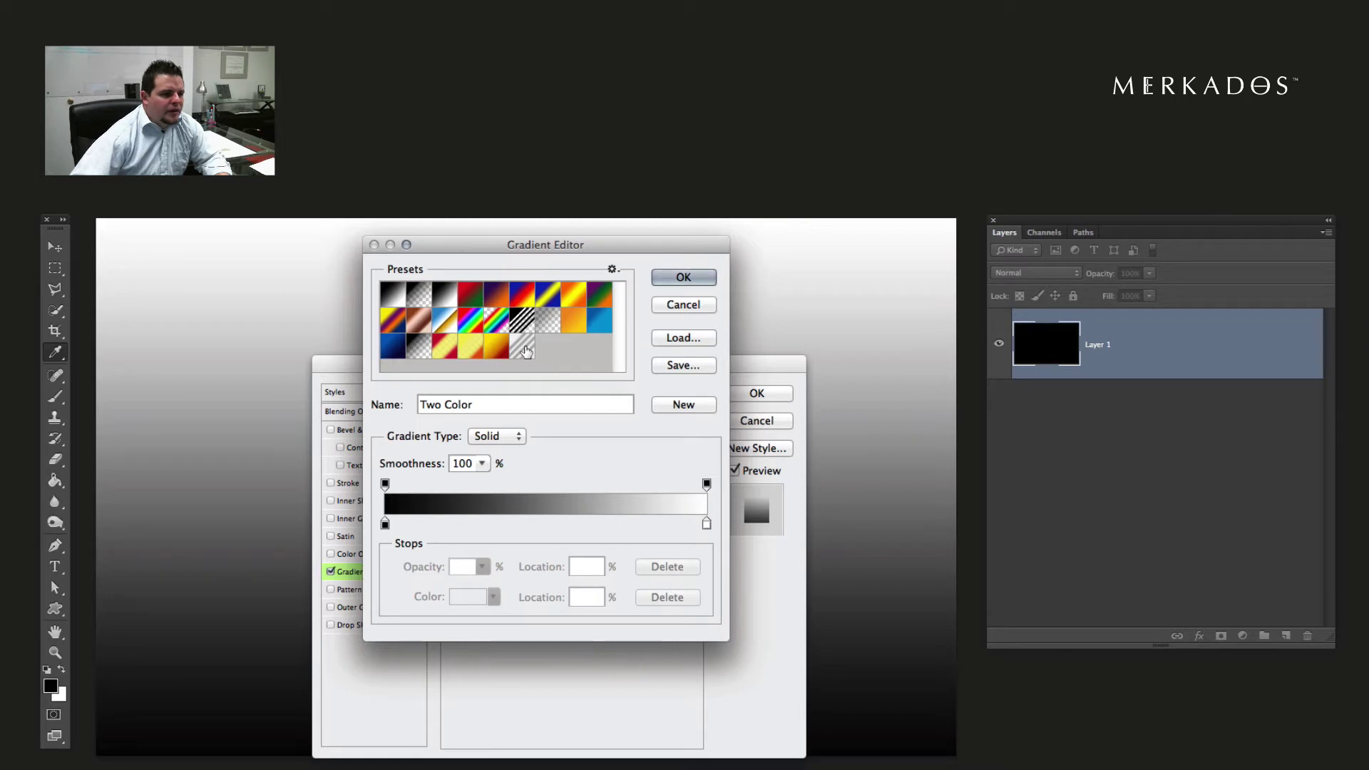
left_click(525, 349)
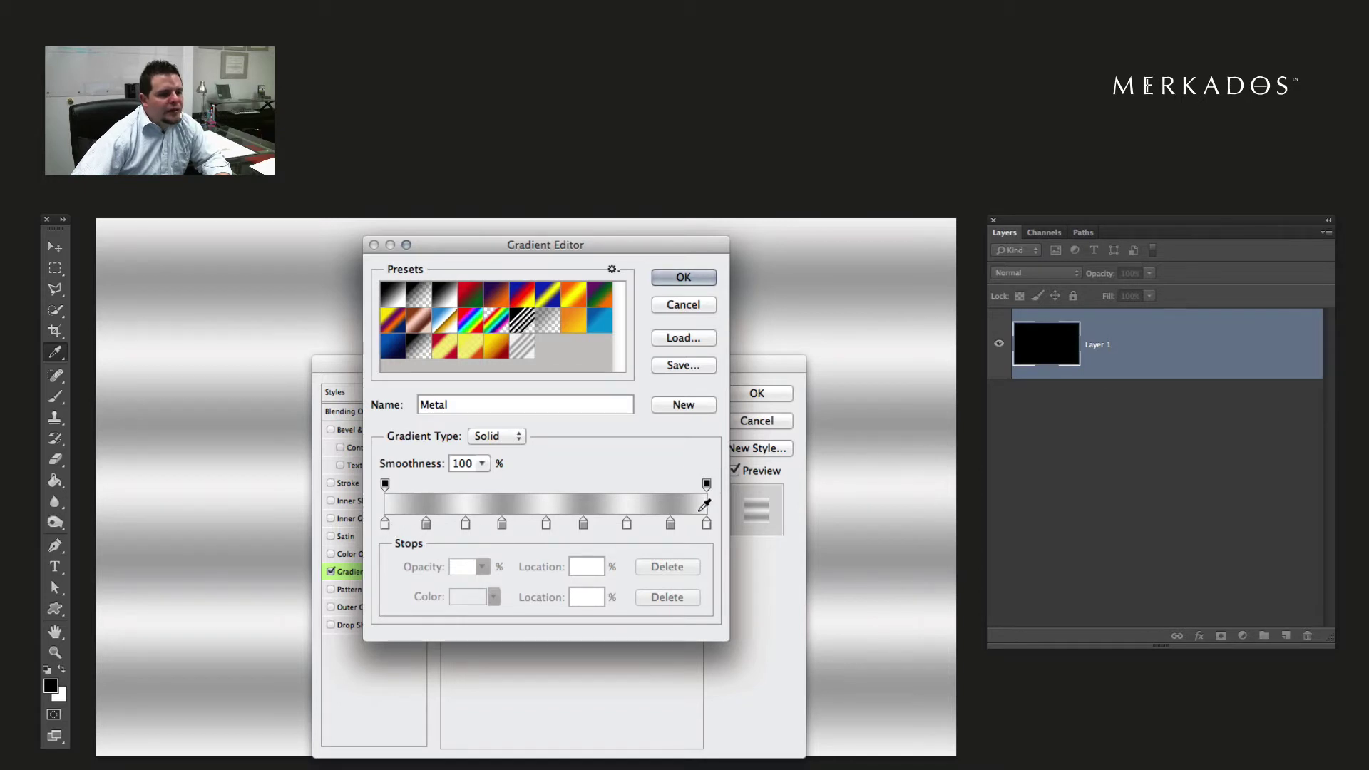
Examine the hex colours of the gradient's first light stop and the grey stop at 13%
left_click(385, 526)
left_click(475, 598)
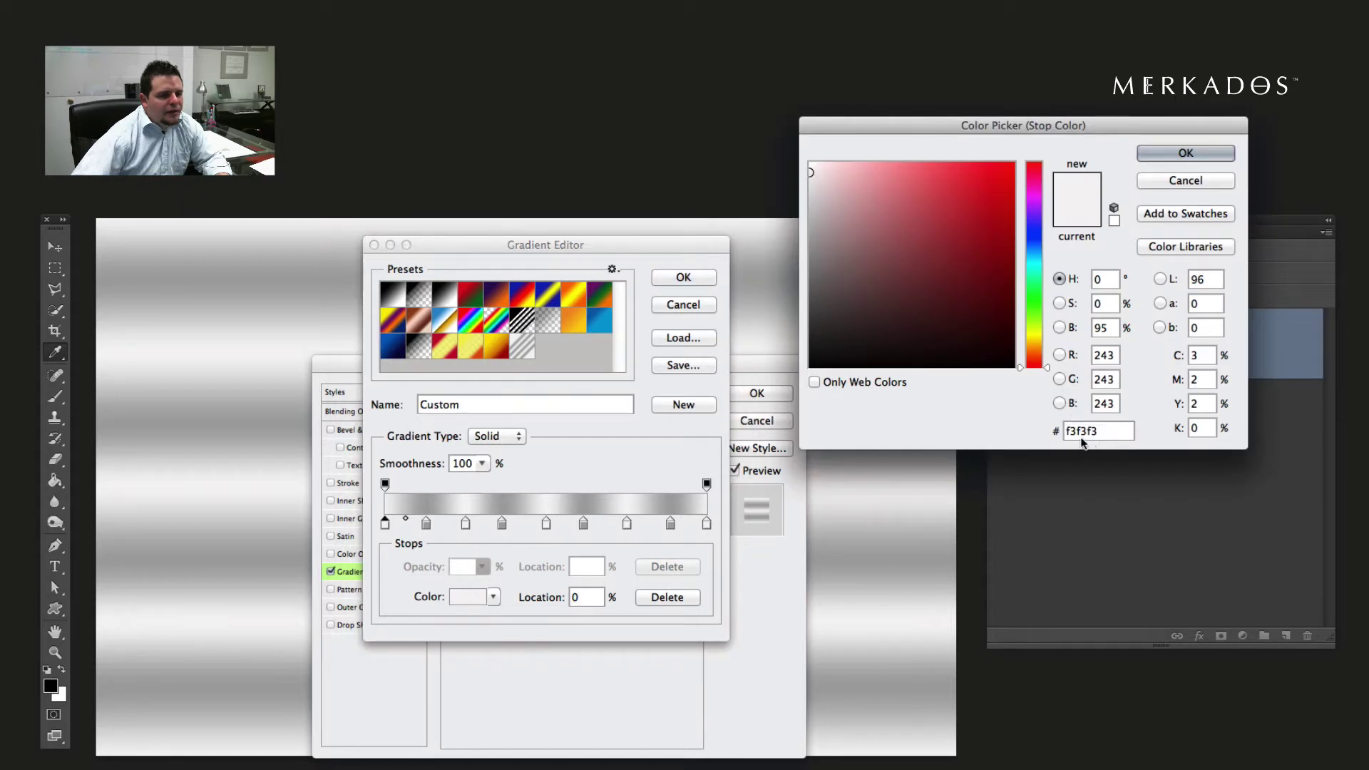
left_click_drag(982, 114, 855, 175)
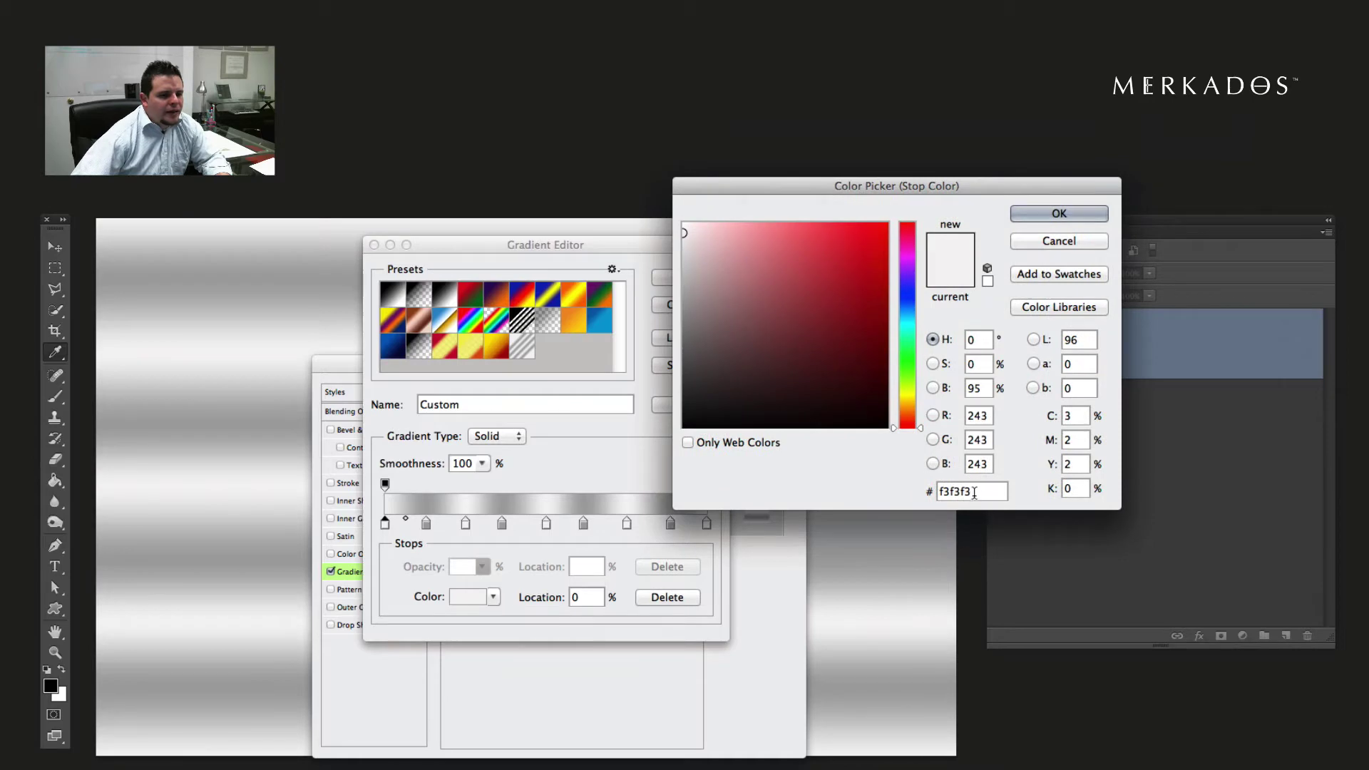
left_click(1057, 214)
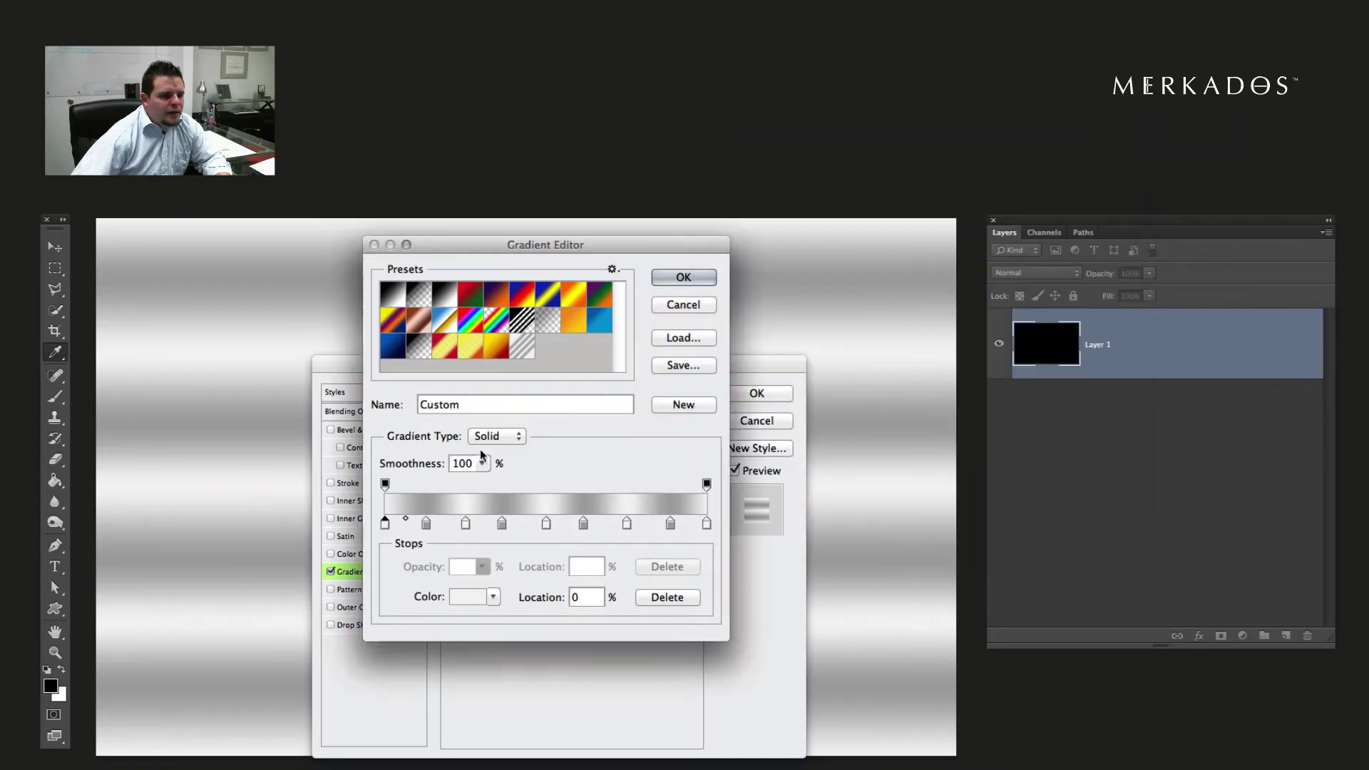
left_click(427, 524)
left_click(465, 596)
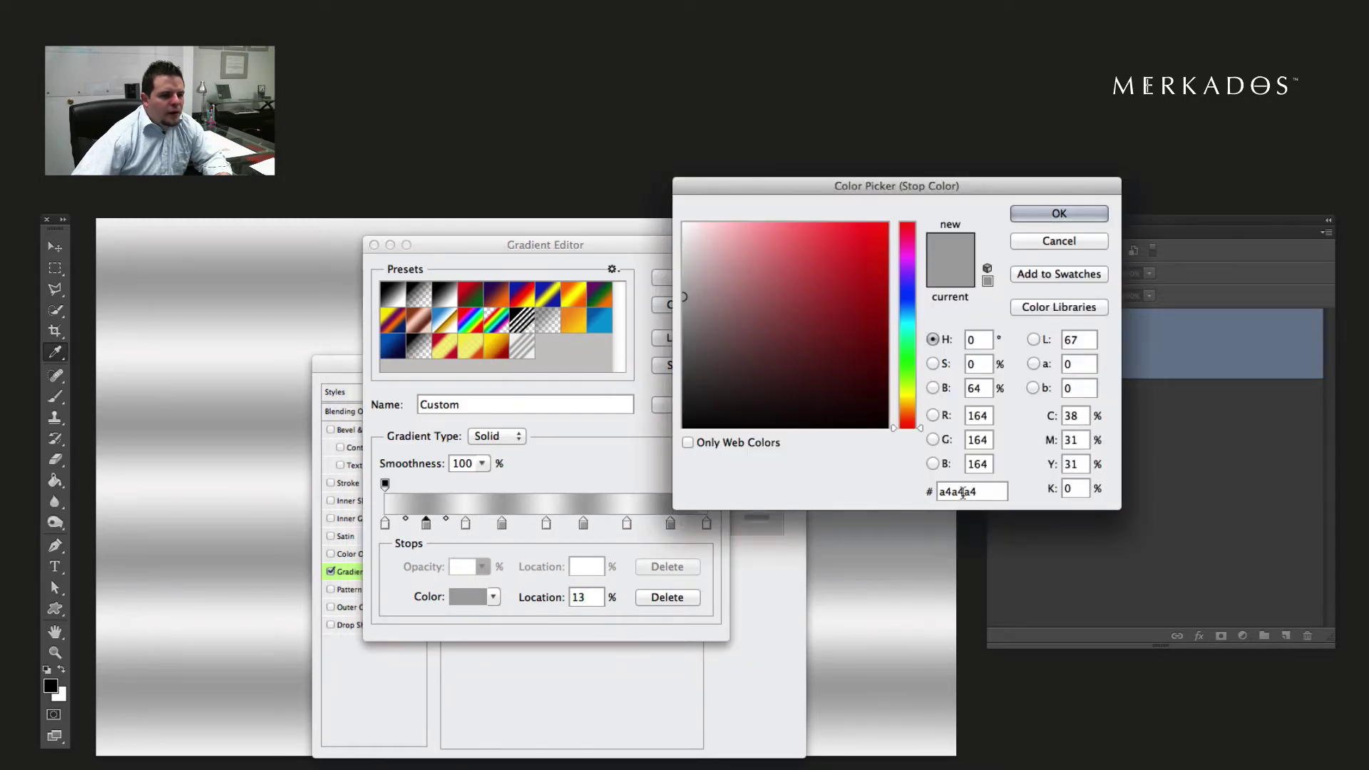
left_click(1030, 214)
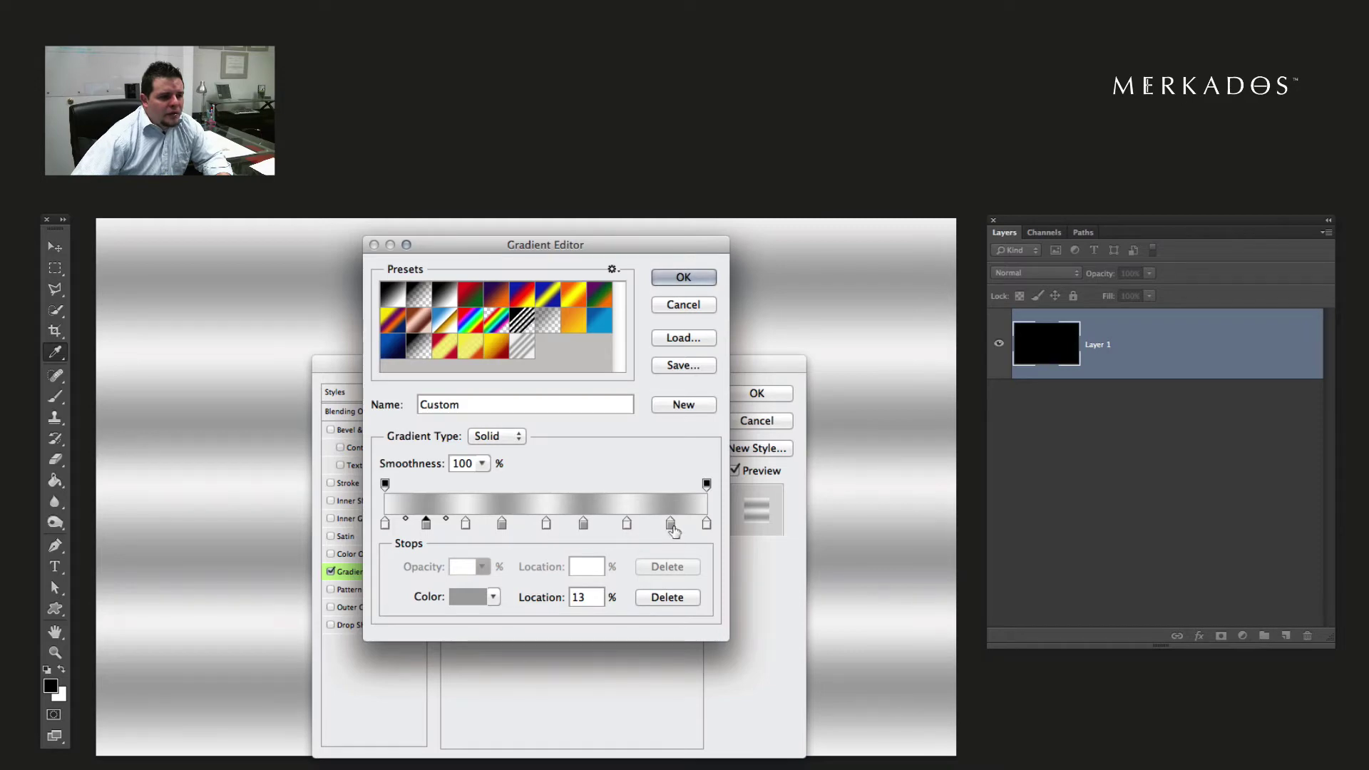
Remove the five inner colour stops and rebuild them as alternating light and grey stops, including light at 26% and grey at 62%, and accept the gradient
left_click_drag(627, 524, 507, 614)
left_click_drag(466, 524, 435, 553)
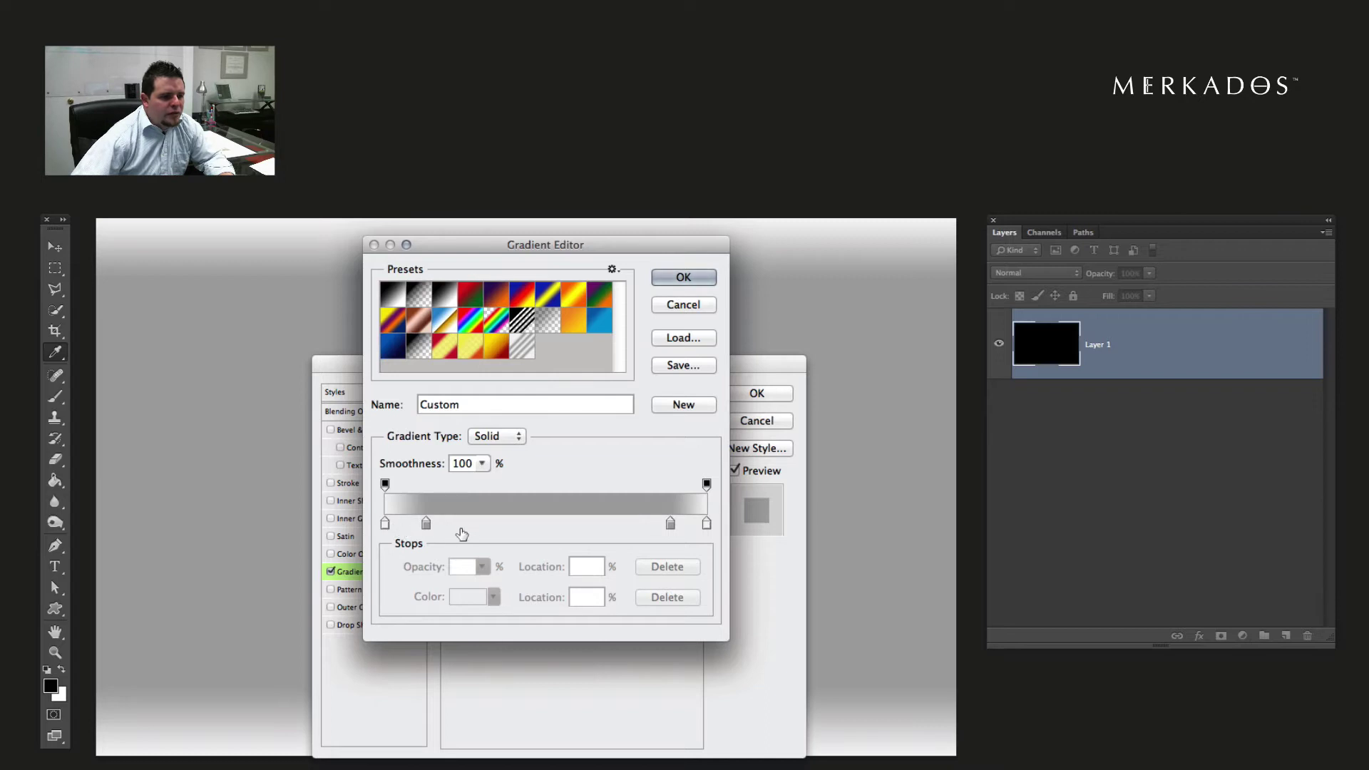
left_click(385, 524)
left_click(458, 524)
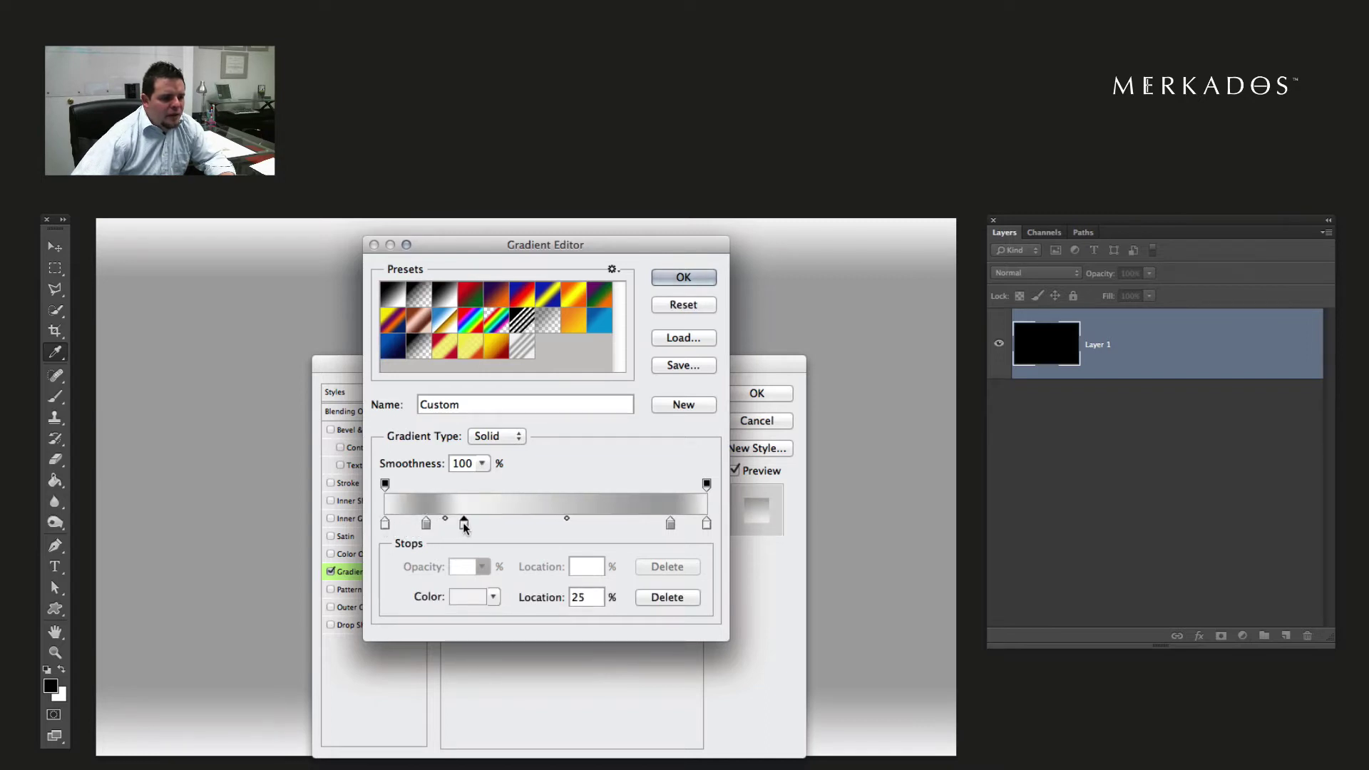
left_click_drag(464, 528, 469, 528)
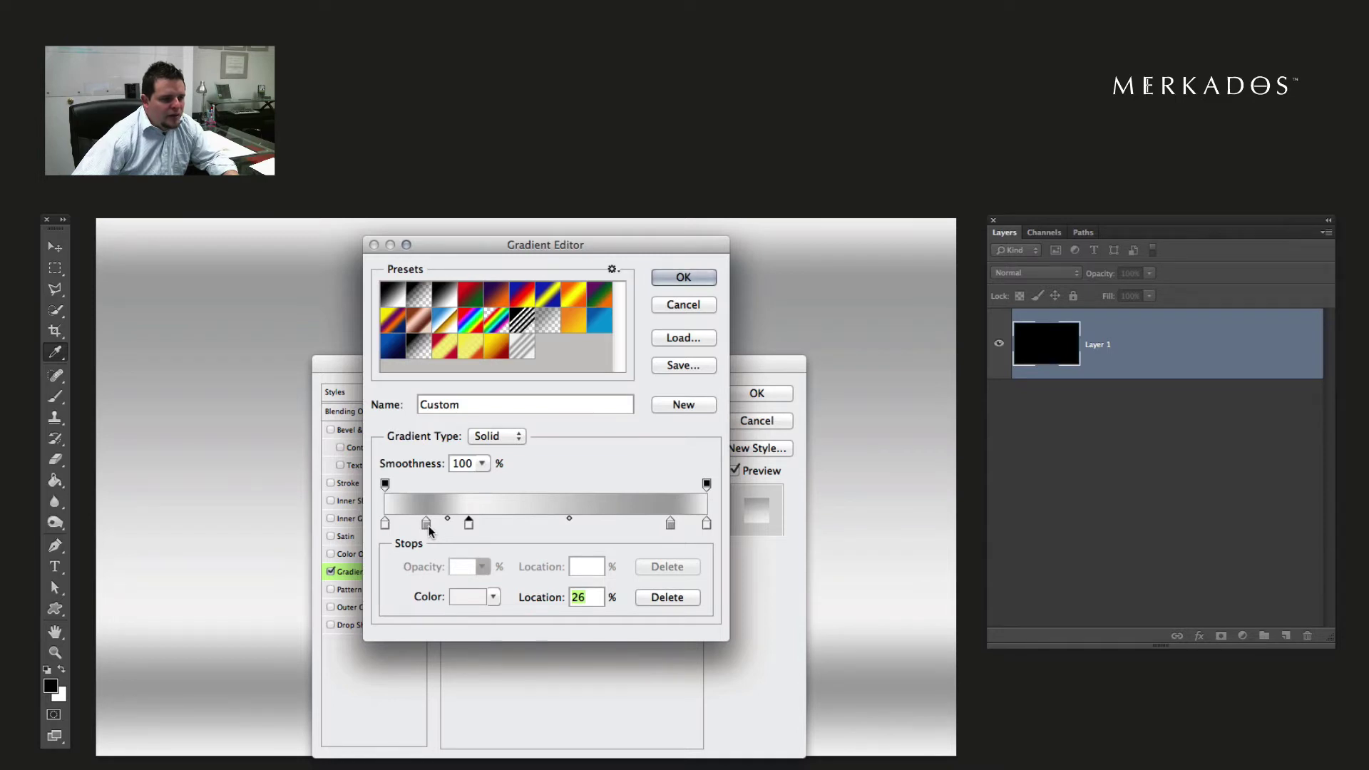
left_click_drag(428, 529, 586, 527)
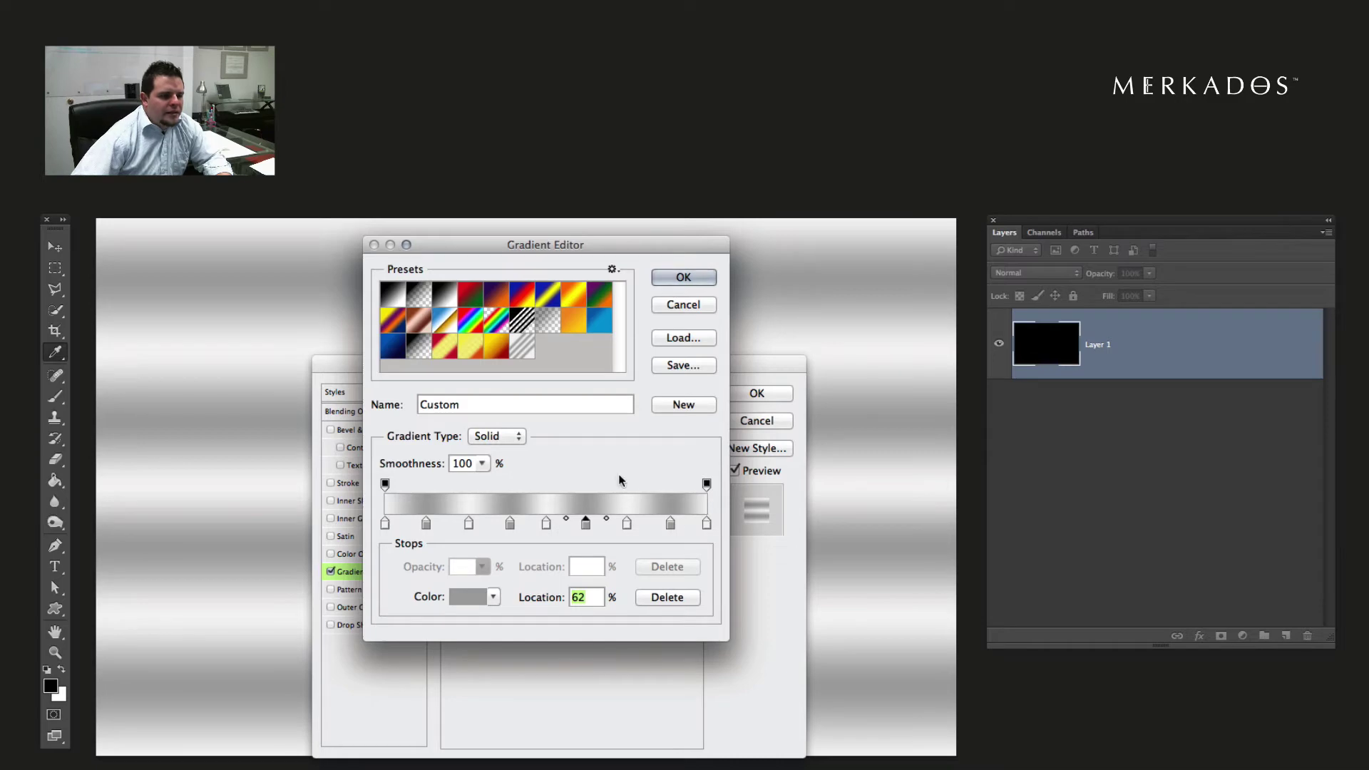
left_click(678, 281)
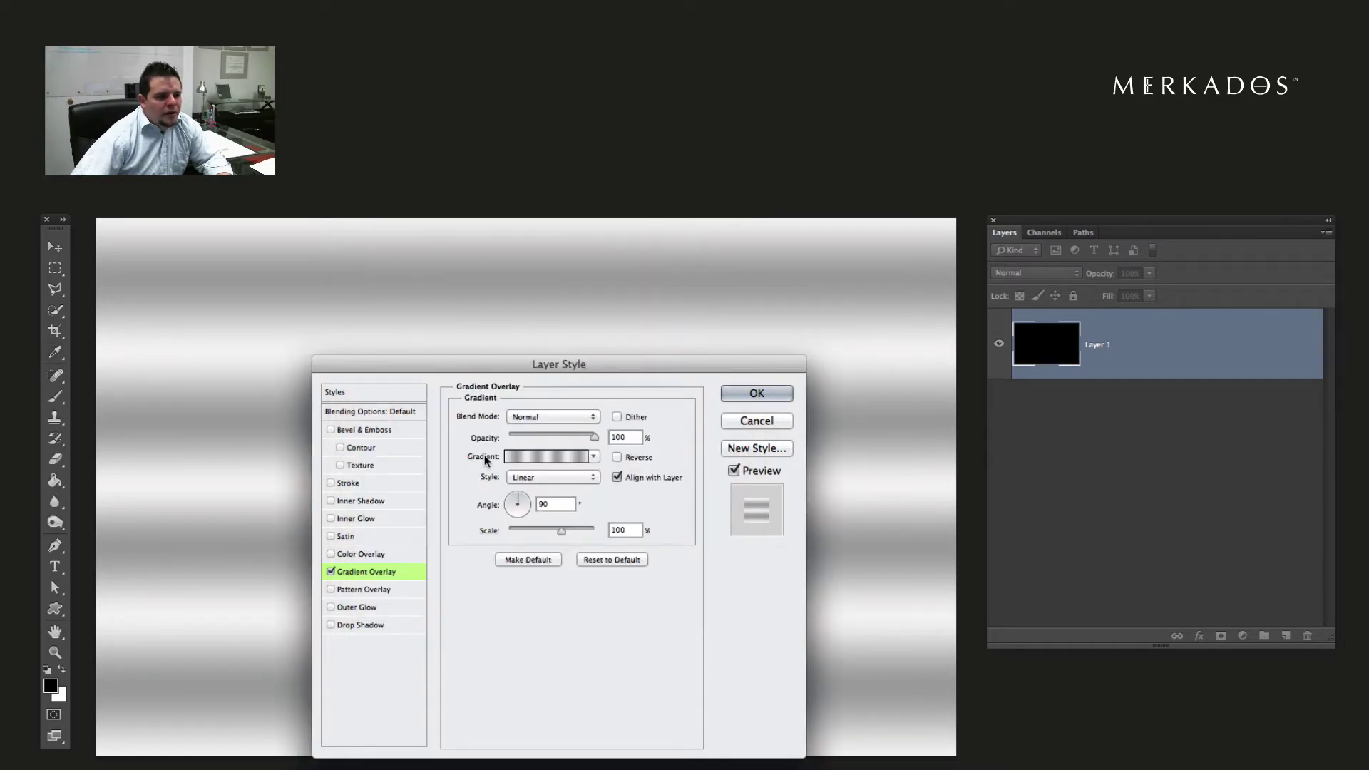
Set the gradient overlay's style to Angle and apply the layer style
left_click(528, 478)
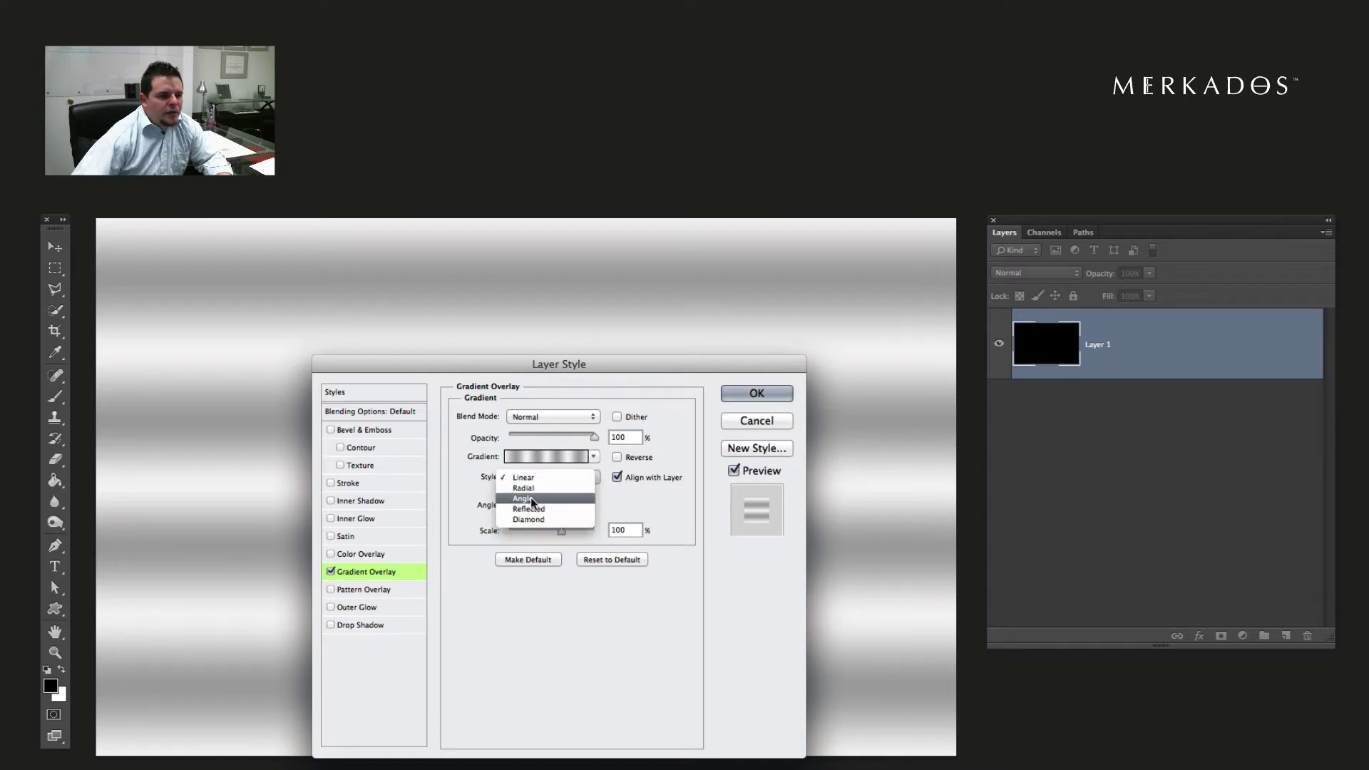
left_click(532, 499)
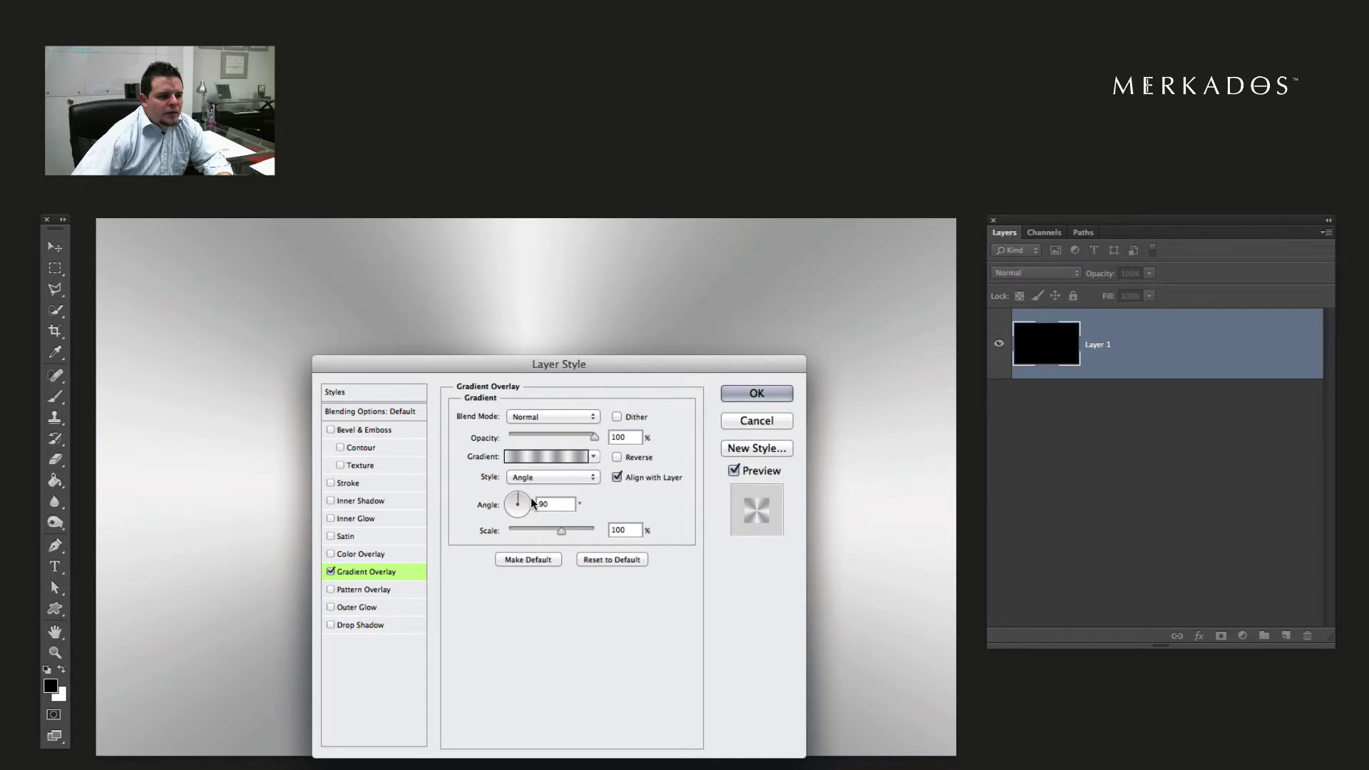
left_click_drag(510, 362, 922, 320)
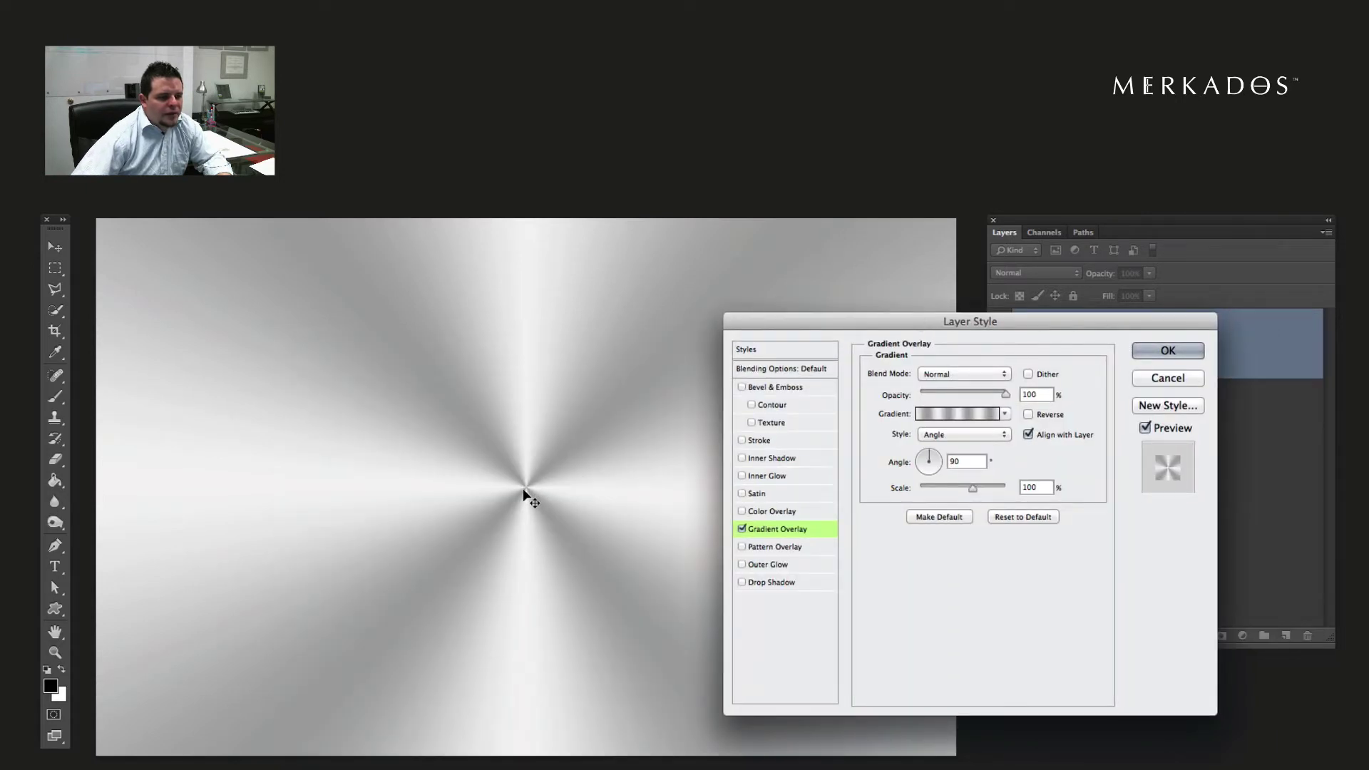
left_click_drag(949, 322, 615, 338)
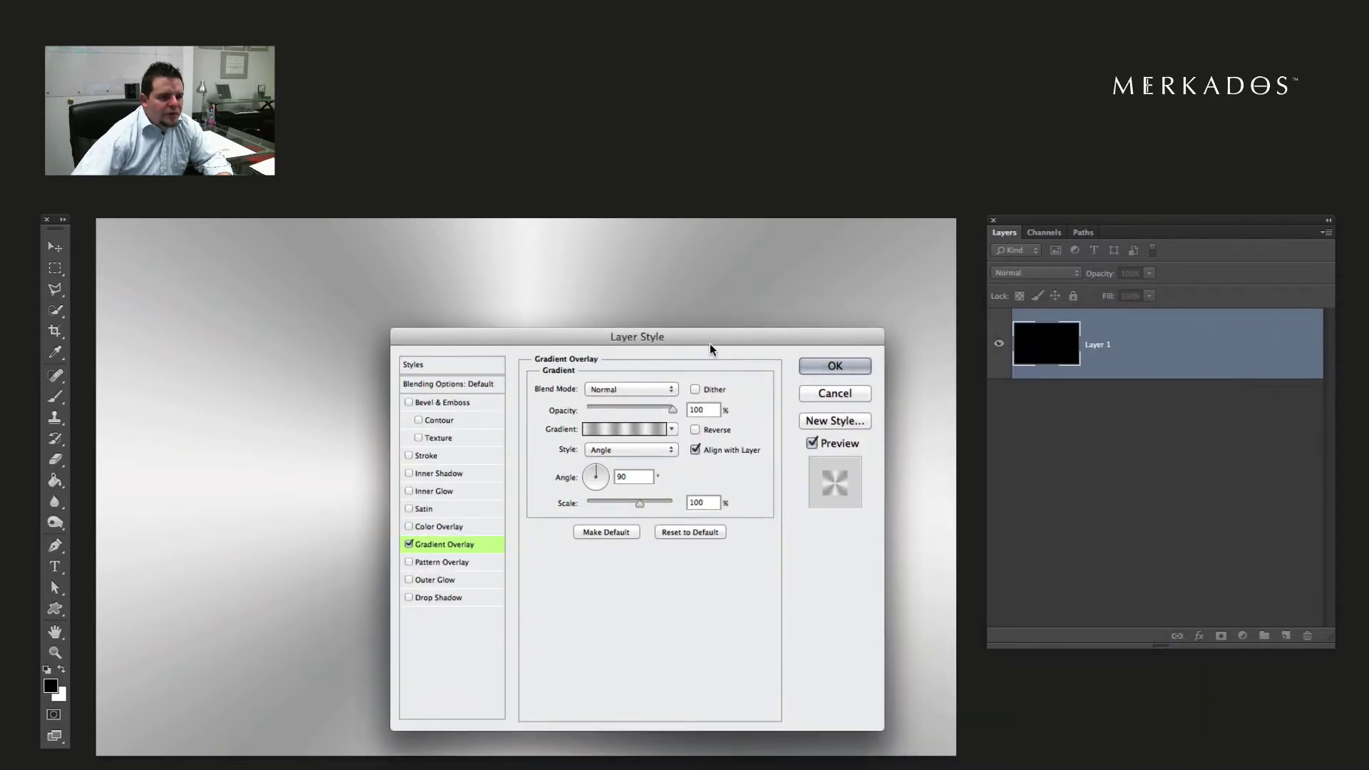
left_click(835, 367)
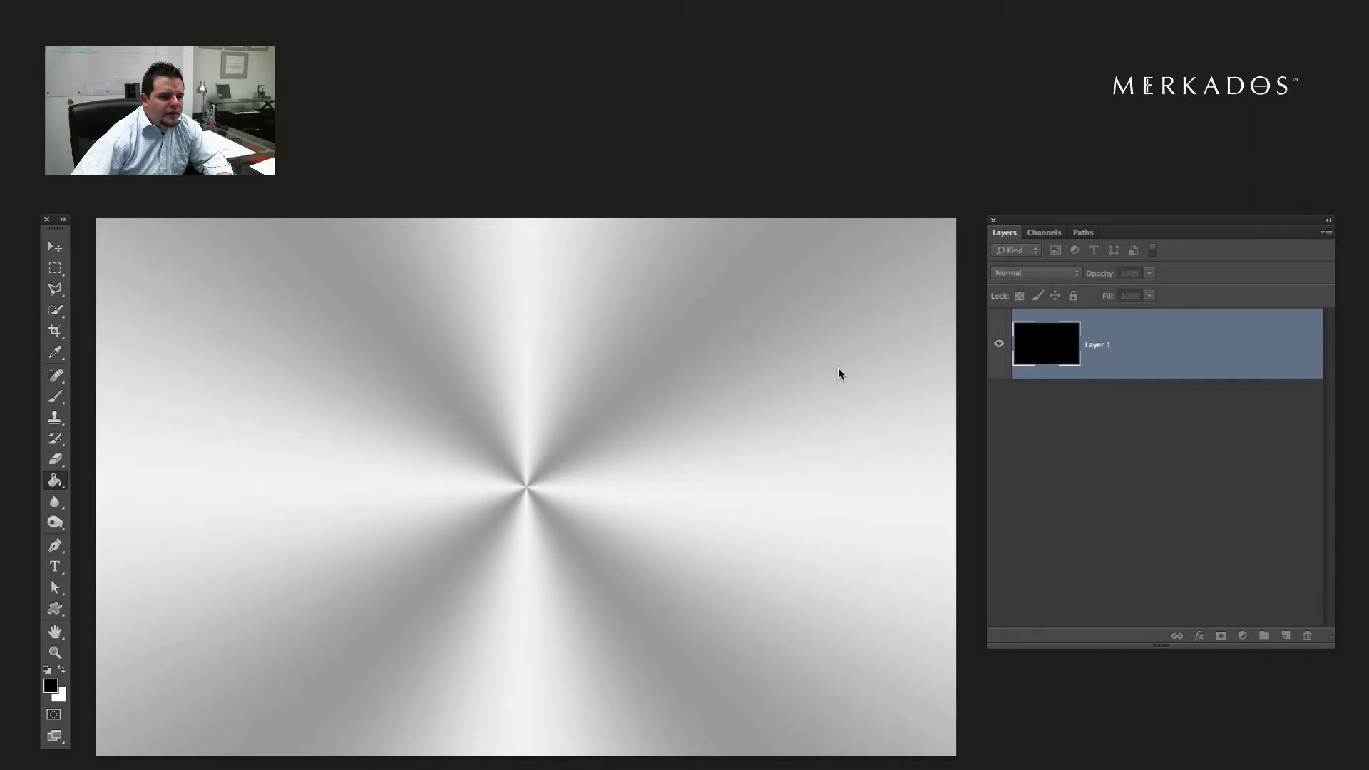
Add a new layer above the gradient and fill it with the grey foreground colour 666666
left_click(1286, 637)
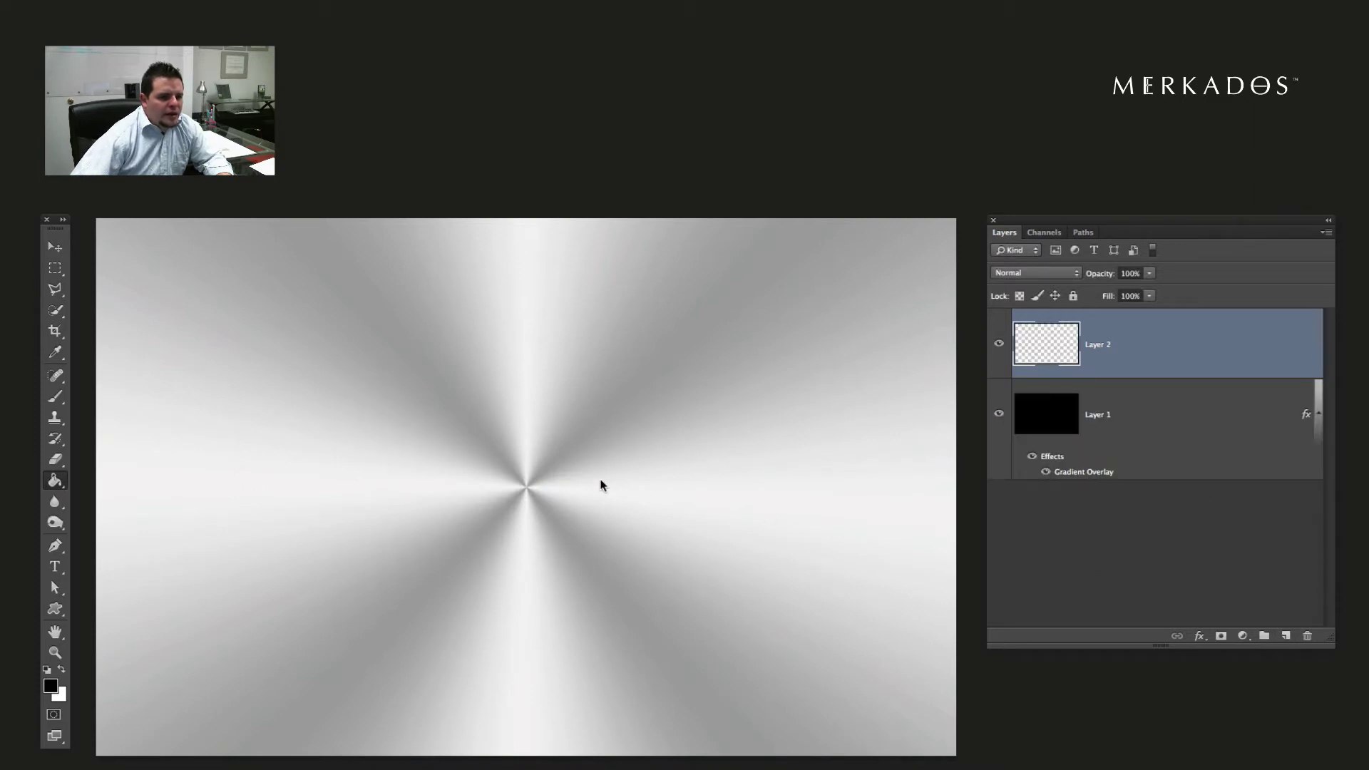
left_click(66, 609)
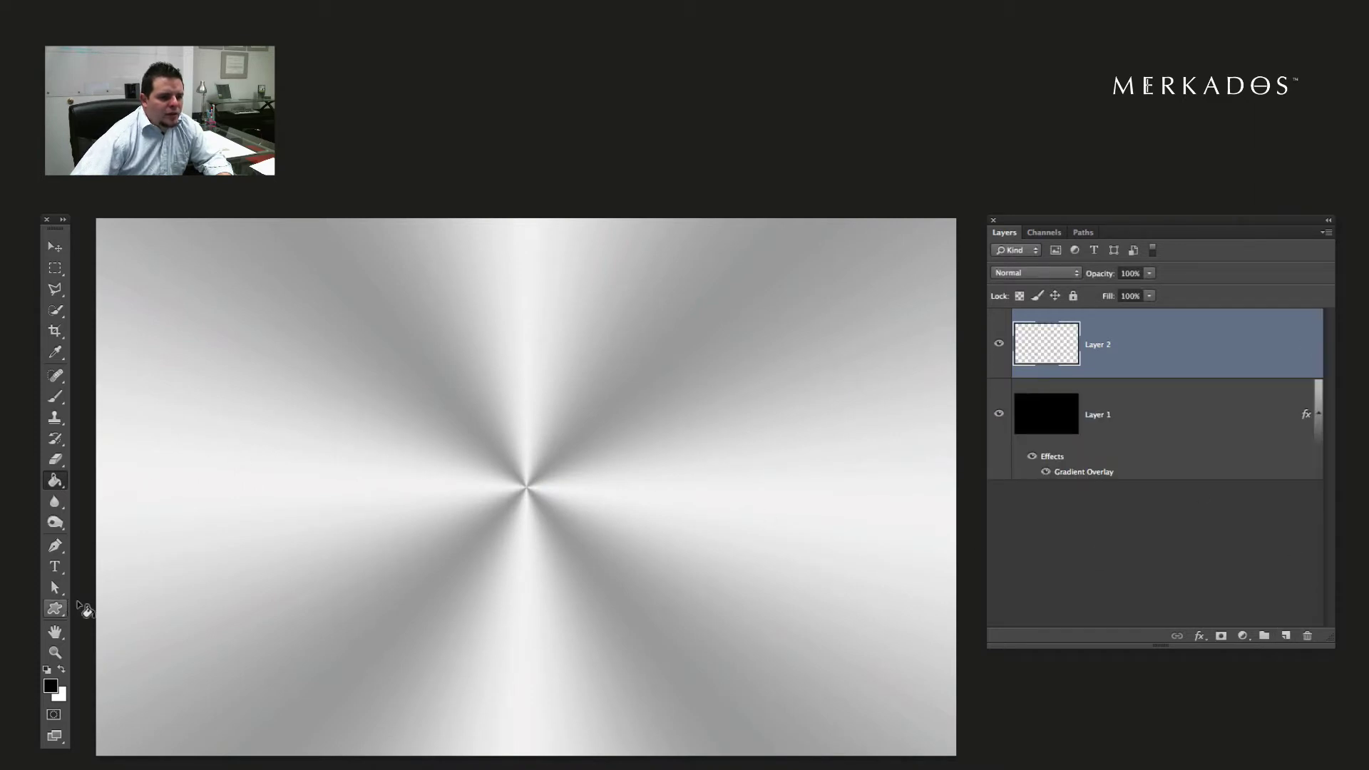
left_click(52, 689)
type("666666")
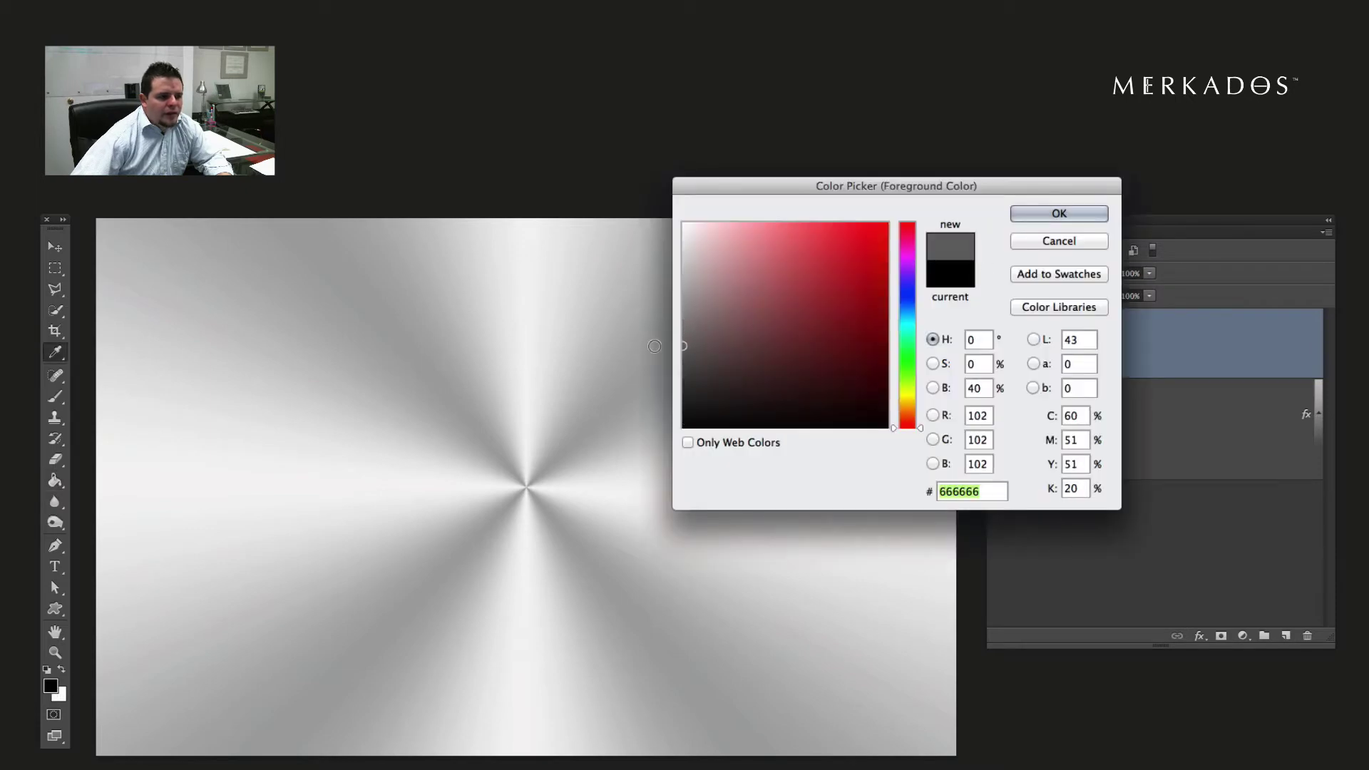
key("Return")
key("g")
left_click(493, 388)
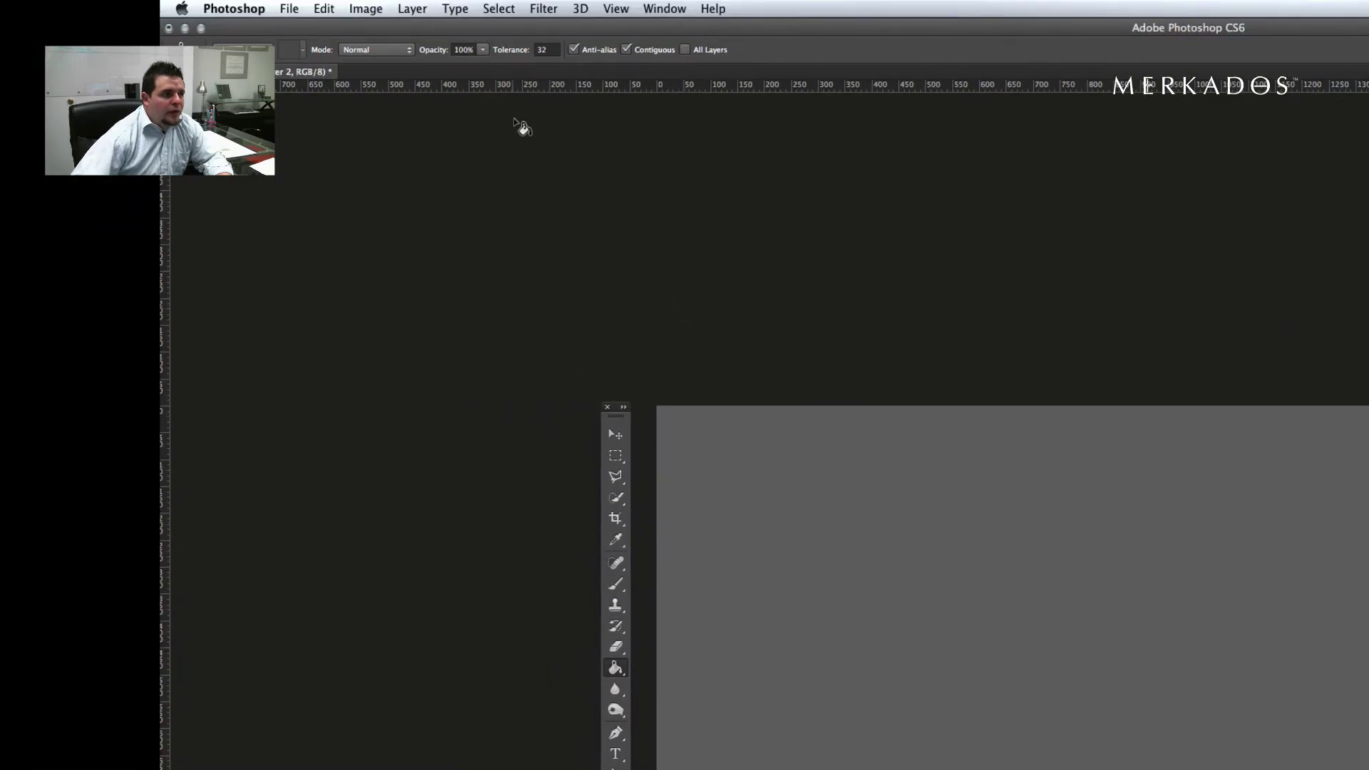
Add 20% Gaussian monochromatic noise to the grey layer
left_click(543, 9)
mouse_move(589, 227)
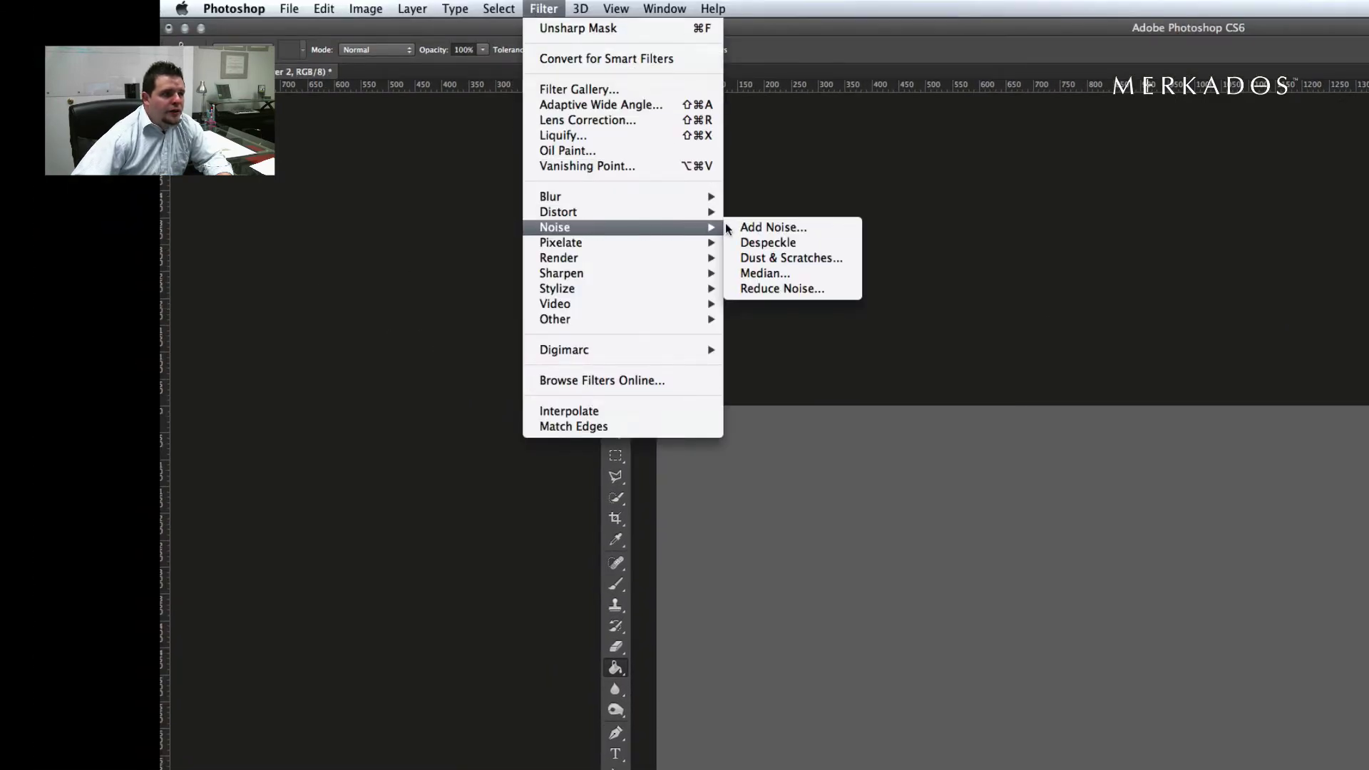
left_click(753, 227)
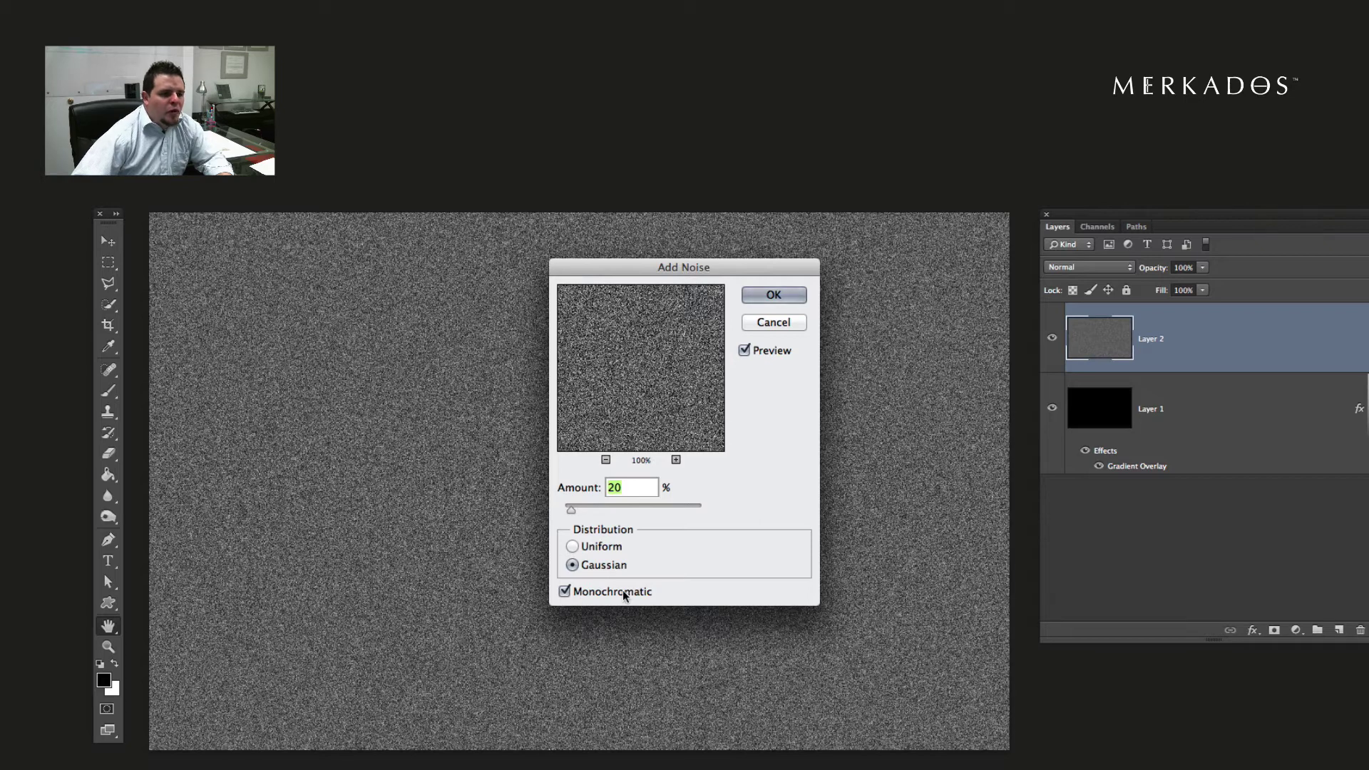
left_click(564, 592)
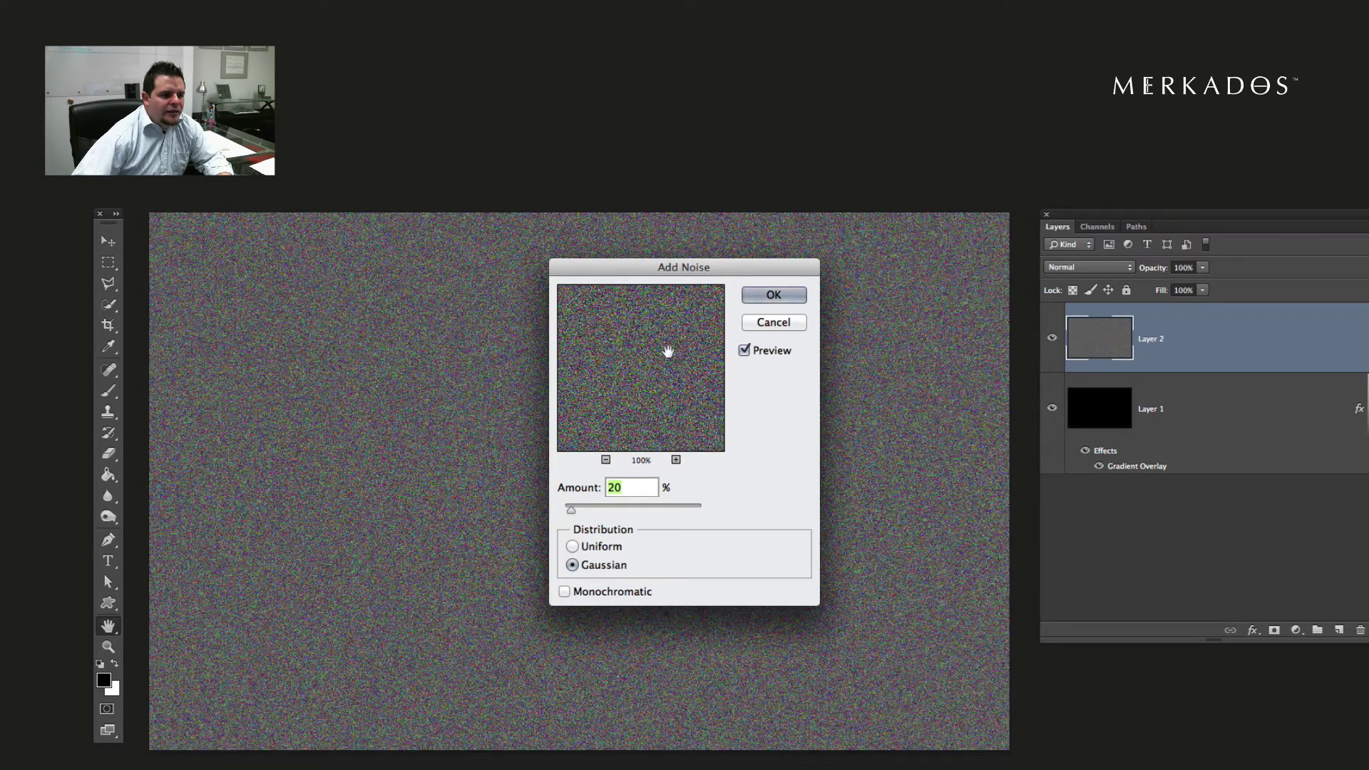
left_click(566, 592)
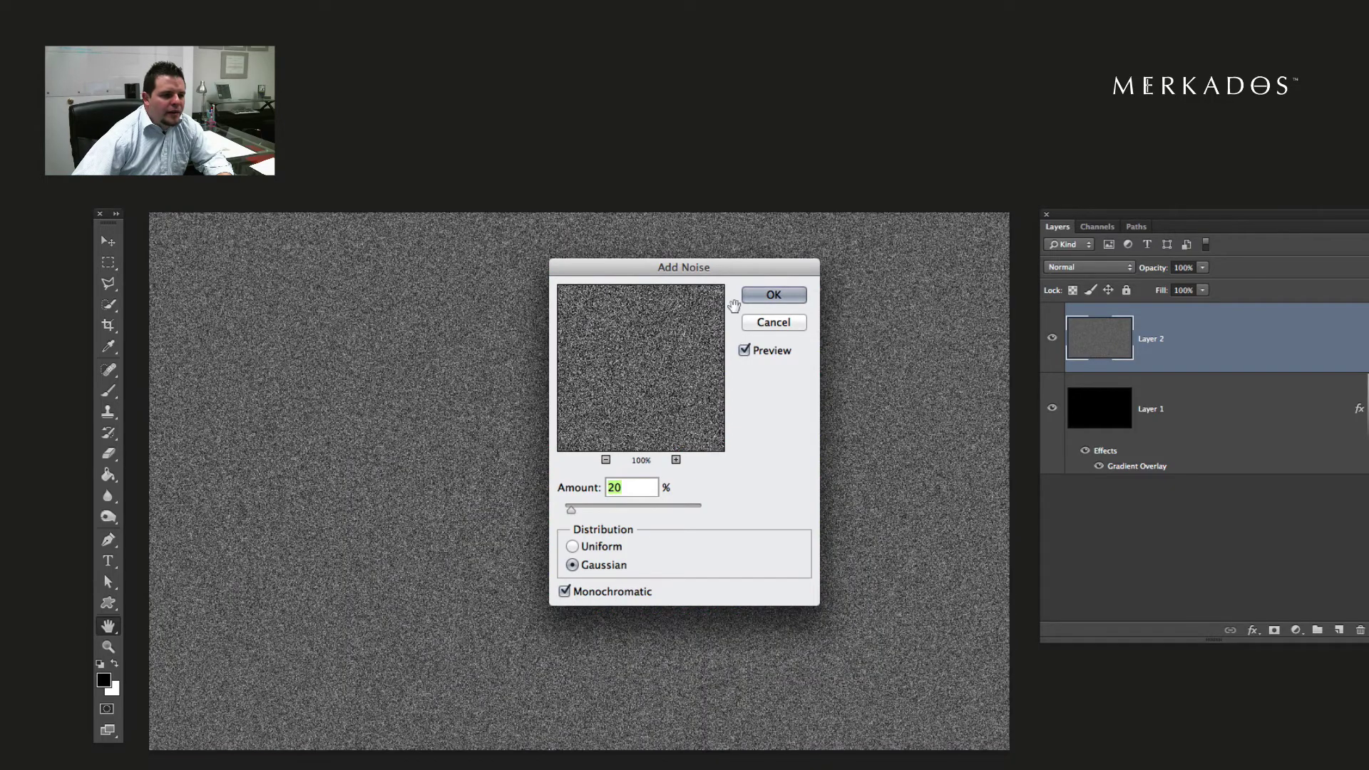
left_click(777, 296)
Apply a Radial Blur to the noise layer with amount 100, Spin method and Best quality
left_click(416, 13)
mouse_move(606, 288)
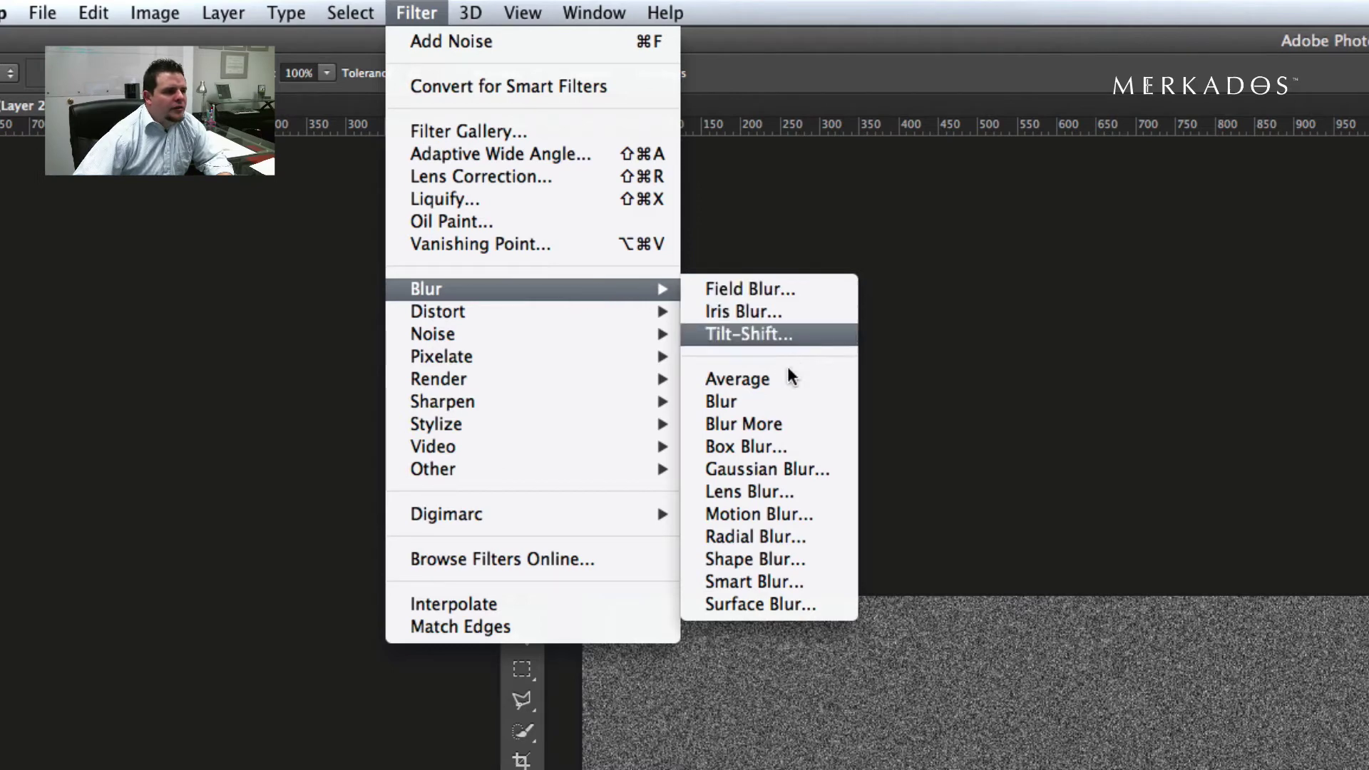
left_click(780, 536)
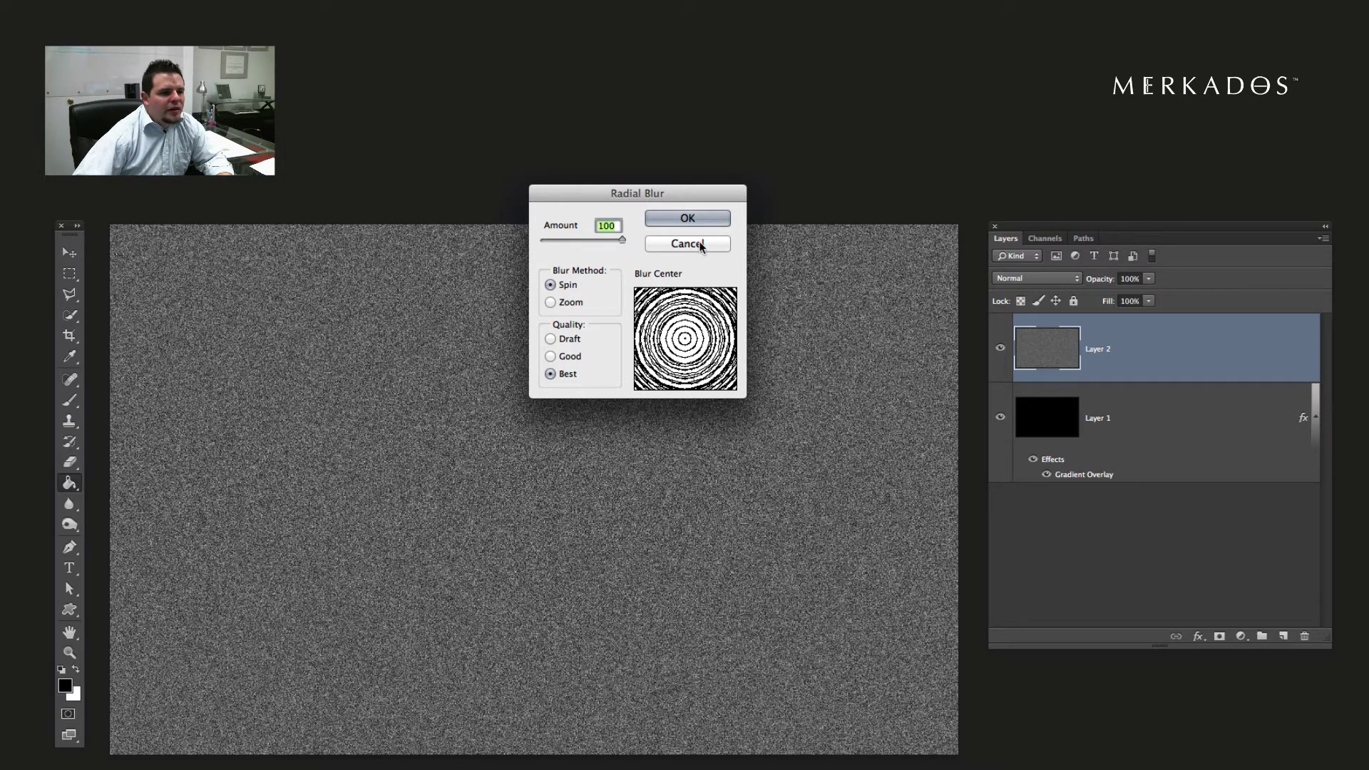
left_click(687, 219)
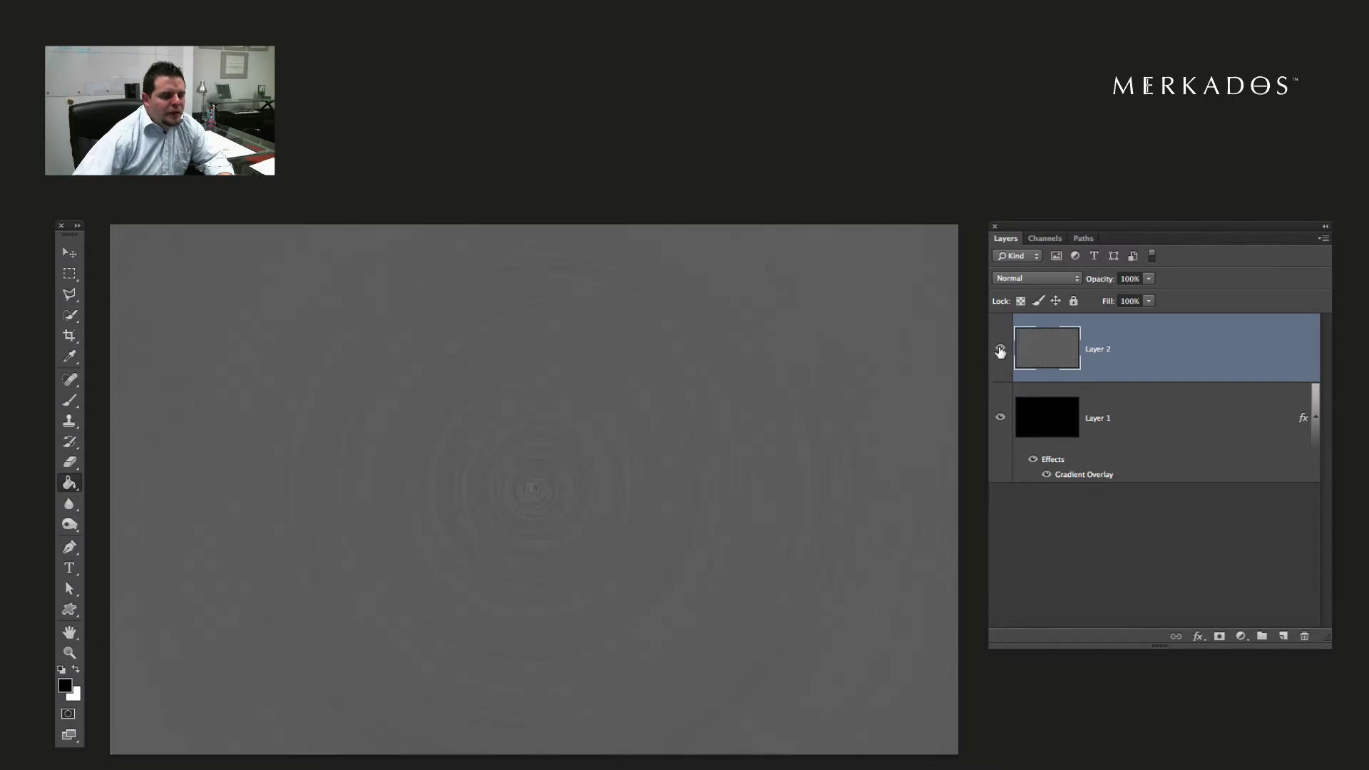
Set the blurred noise layer's blend mode to Overlay and switch to the Move tool
left_click(1026, 276)
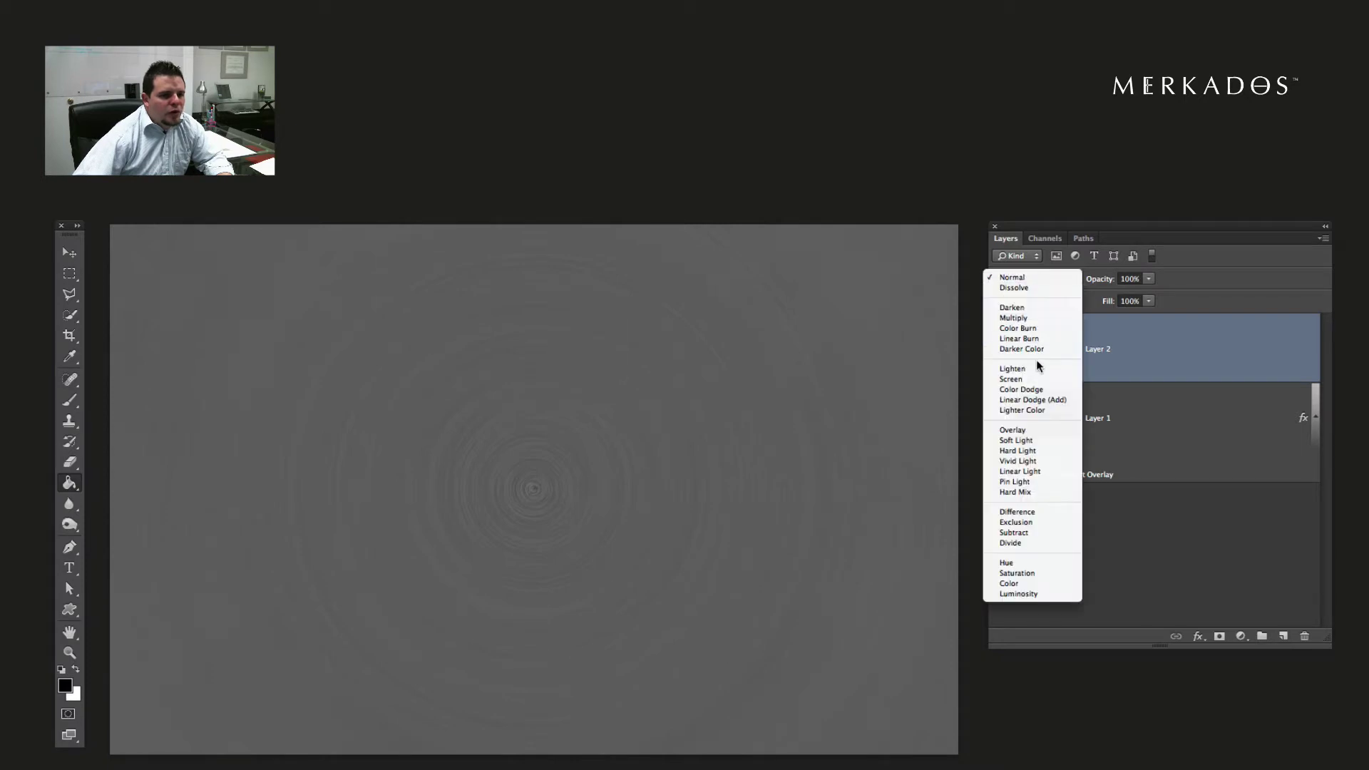
left_click(1028, 429)
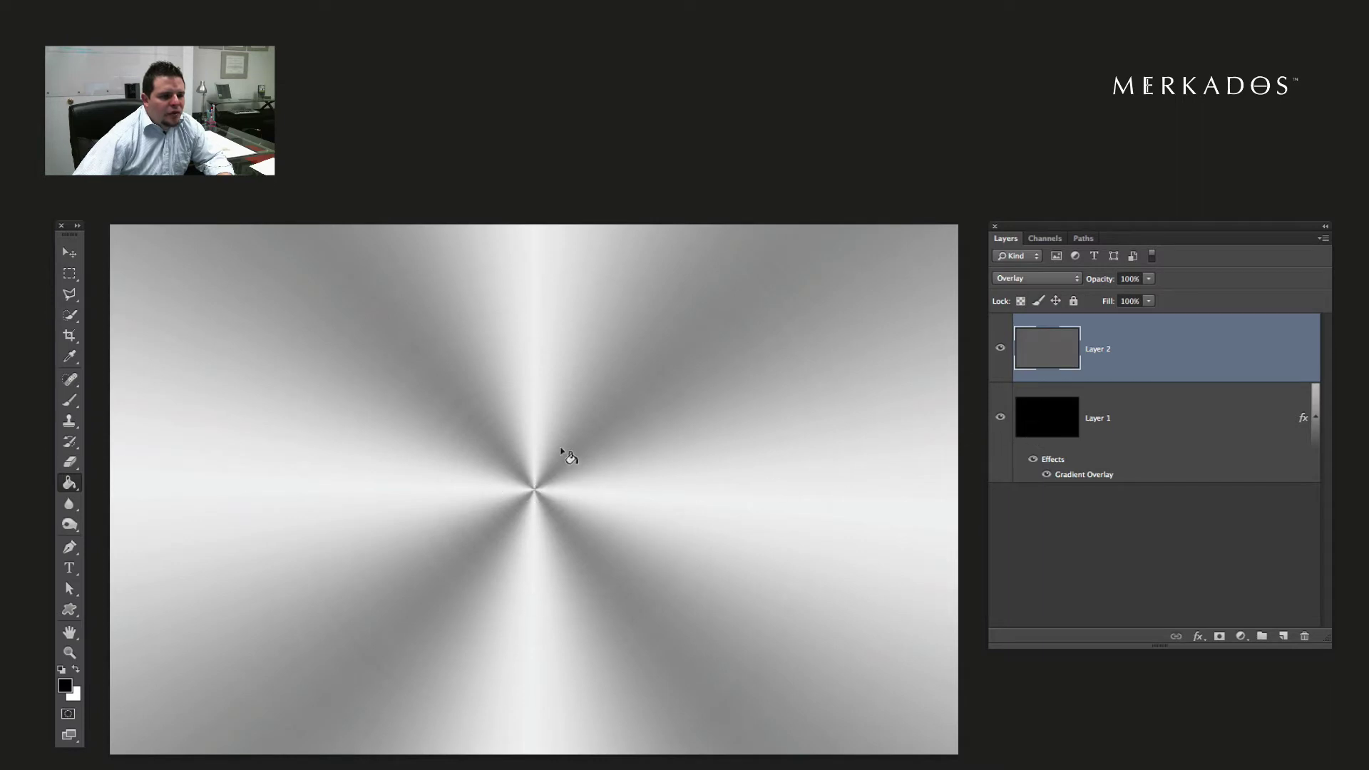
key("v")
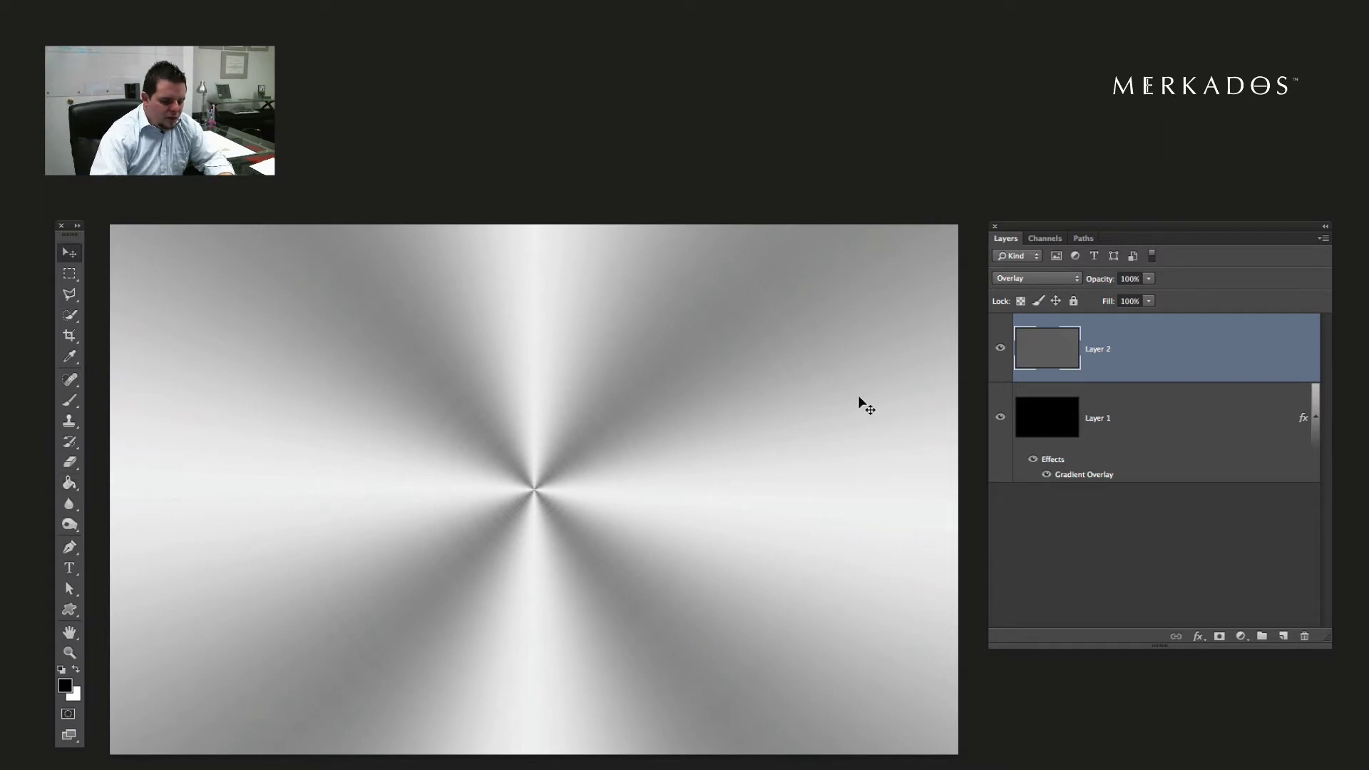
Apply an S-shaped Curves adjustment to the noise layer, with points at about input 72, output 25 and input 191, output 233
key("ctrl+m")
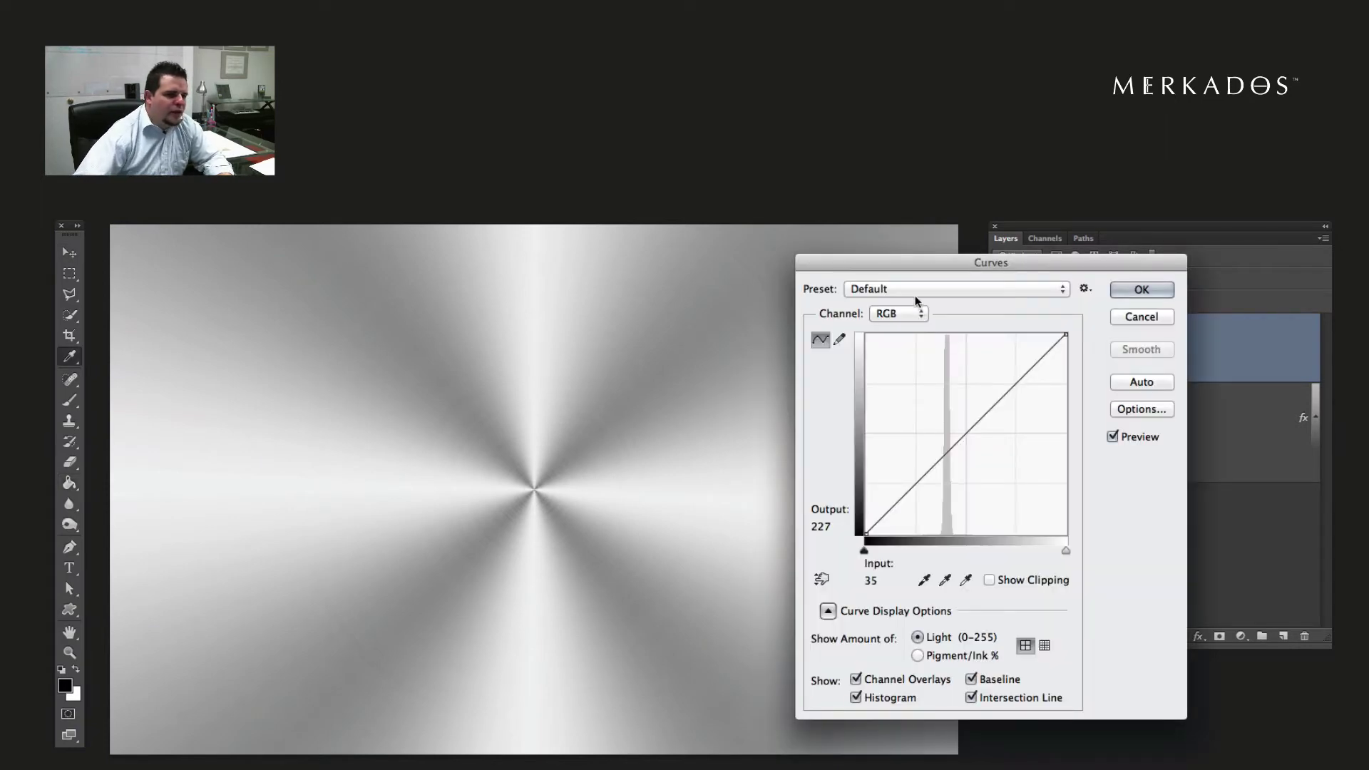
left_click_drag(945, 256, 736, 251)
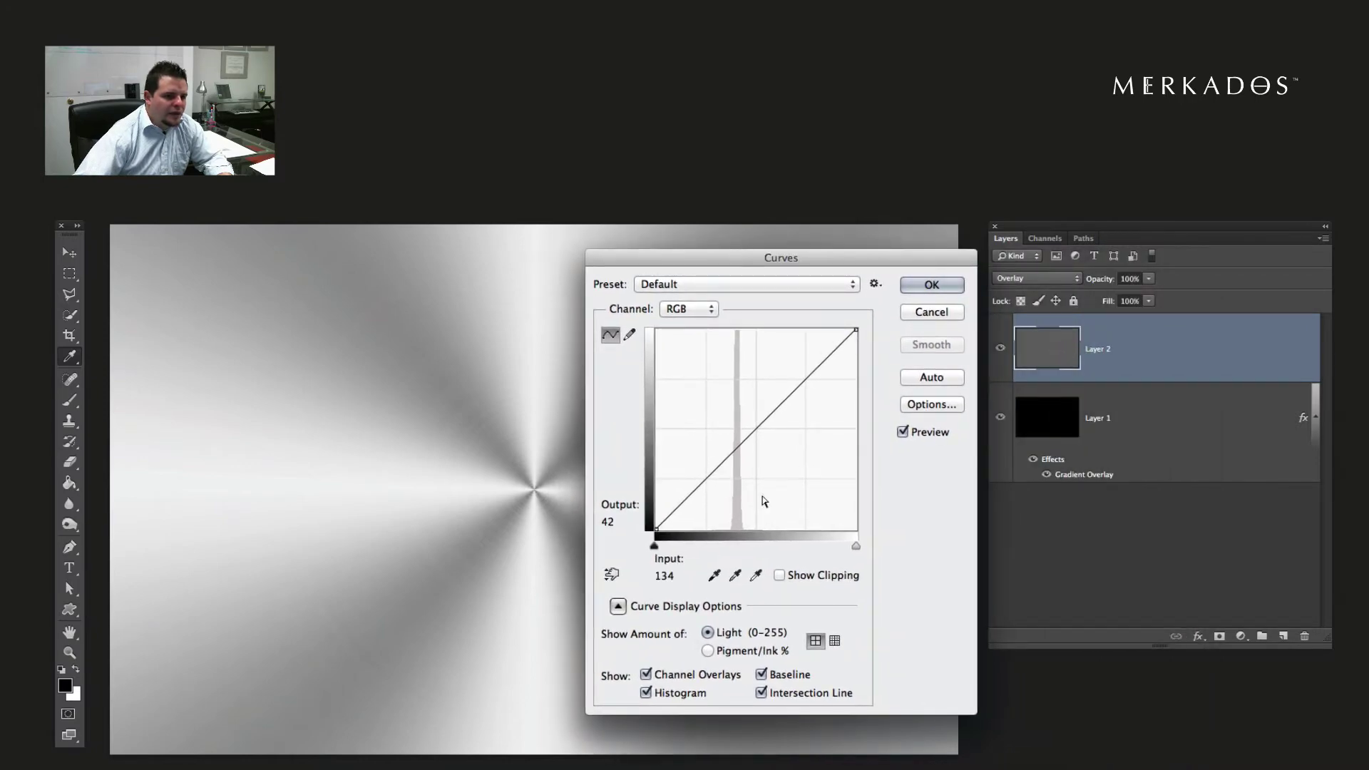
left_click_drag(714, 471, 713, 509)
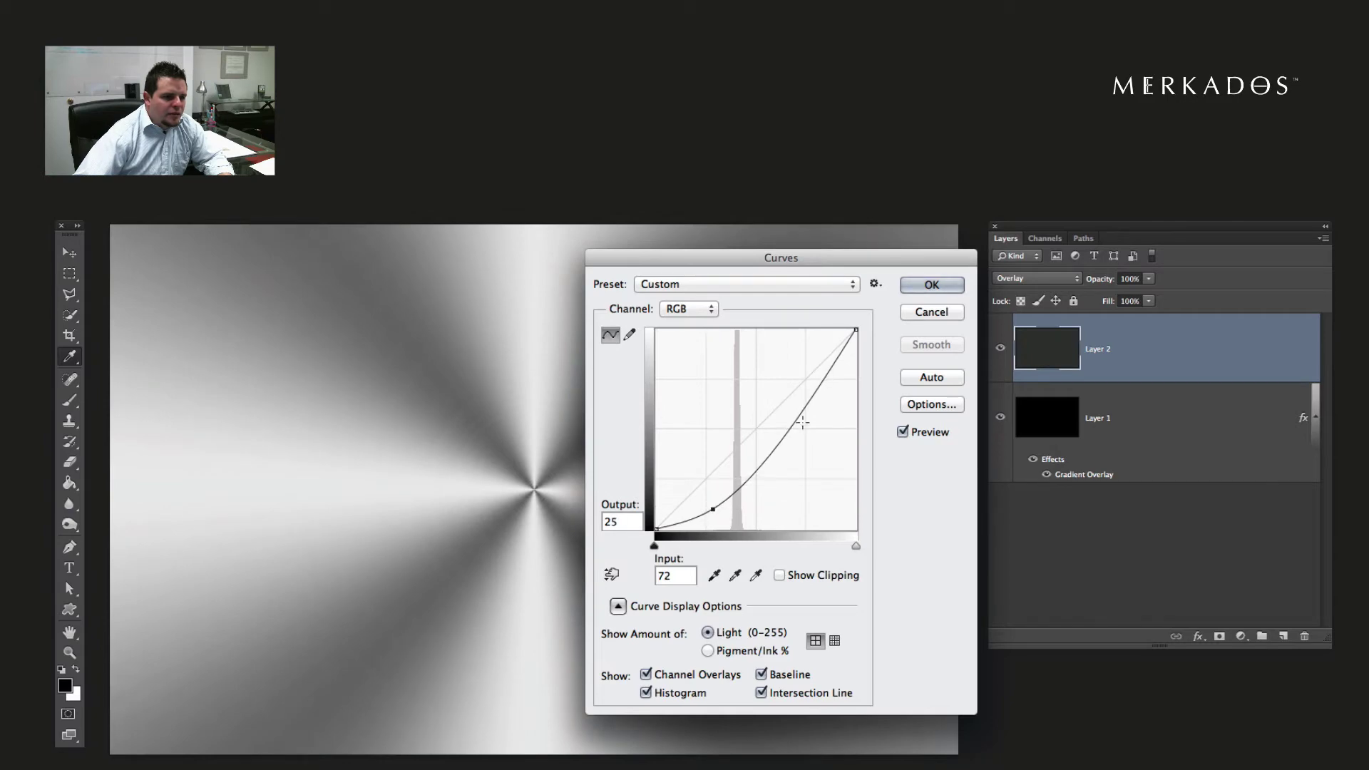
left_click_drag(813, 401, 810, 348)
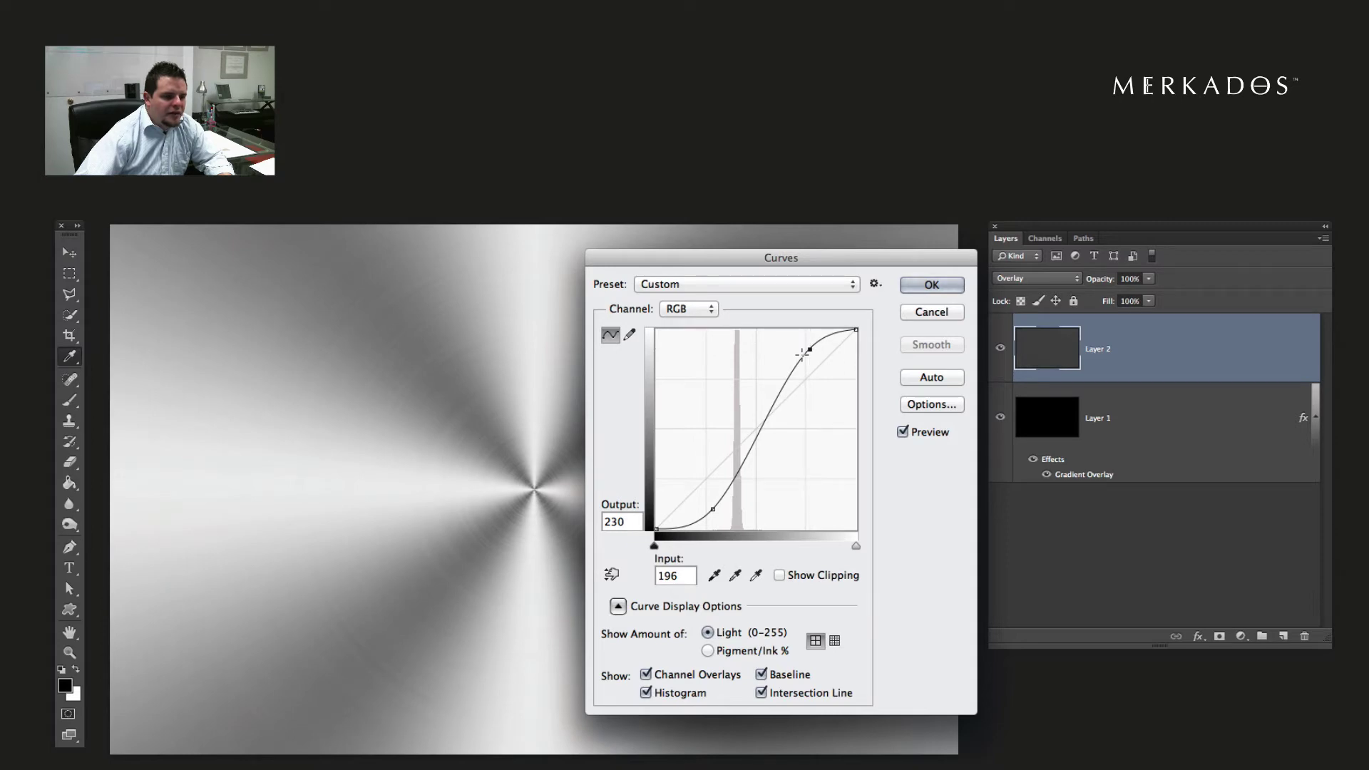
left_click_drag(810, 350, 807, 349)
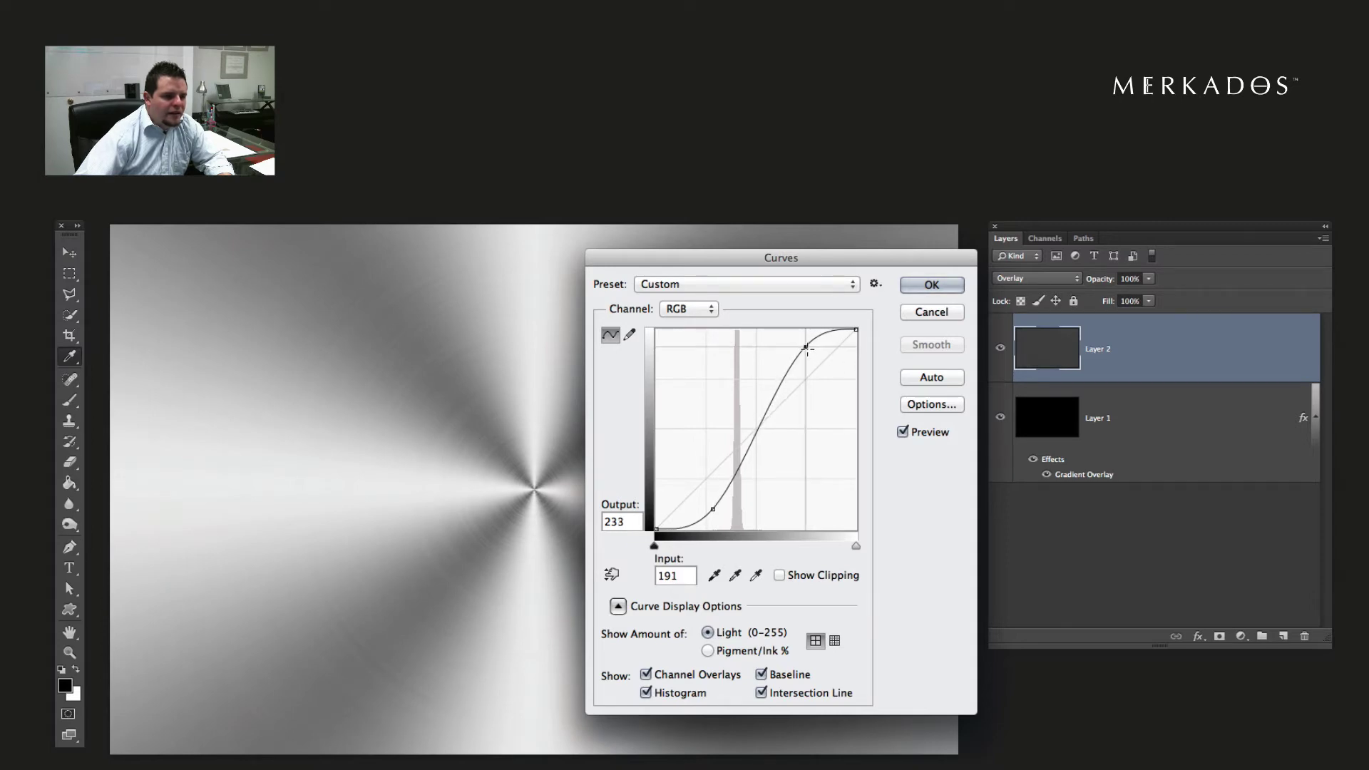
left_click(920, 285)
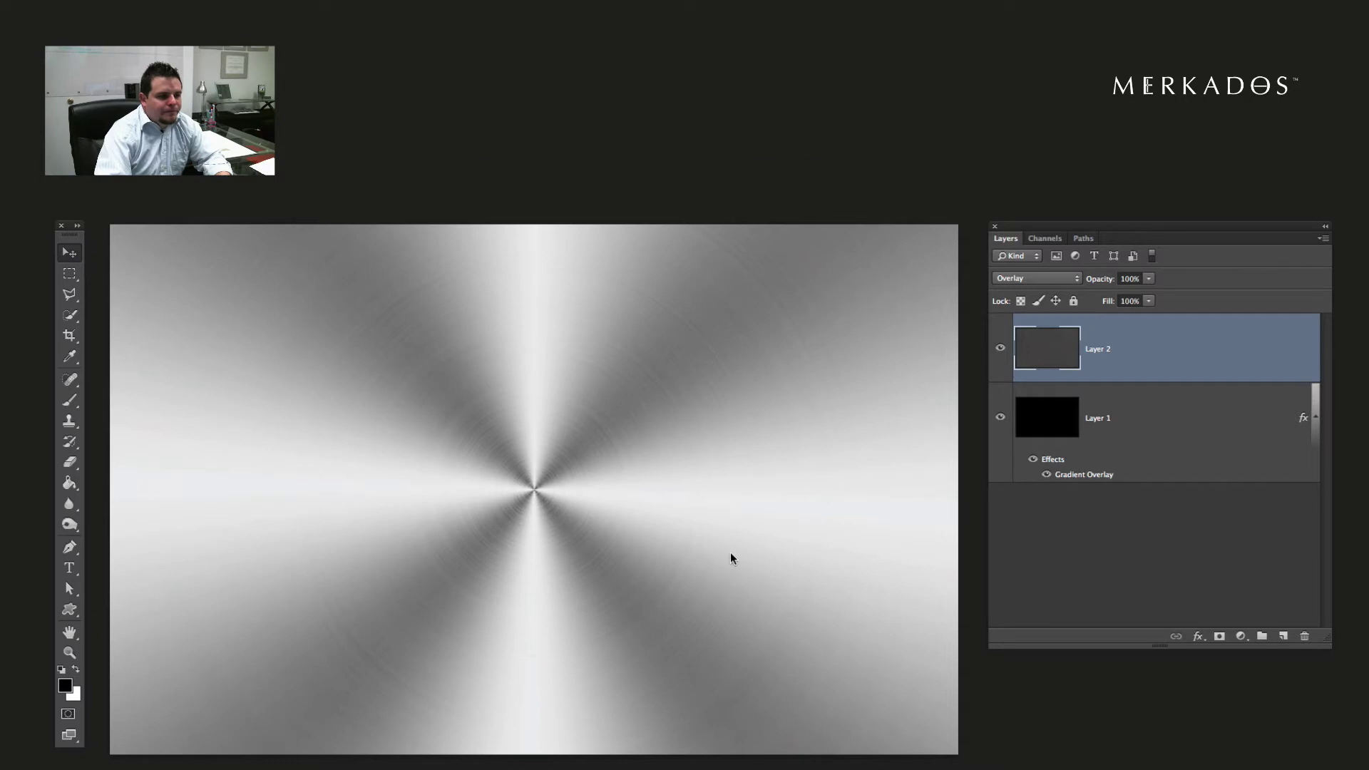
Place the dis-3 torso image in the document, enlarge it to the full canvas height and commit the placement
key("Tab")
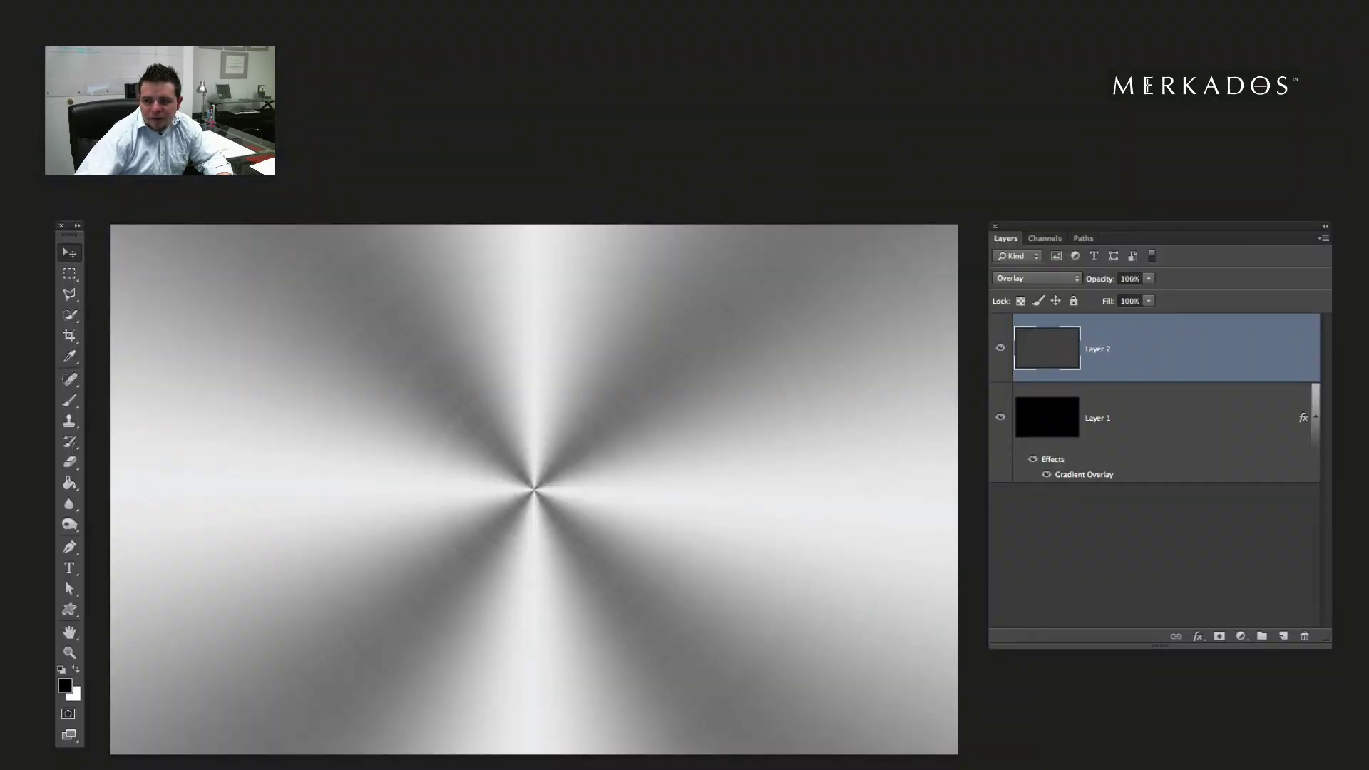
left_click_drag(924, 528, 446, 492)
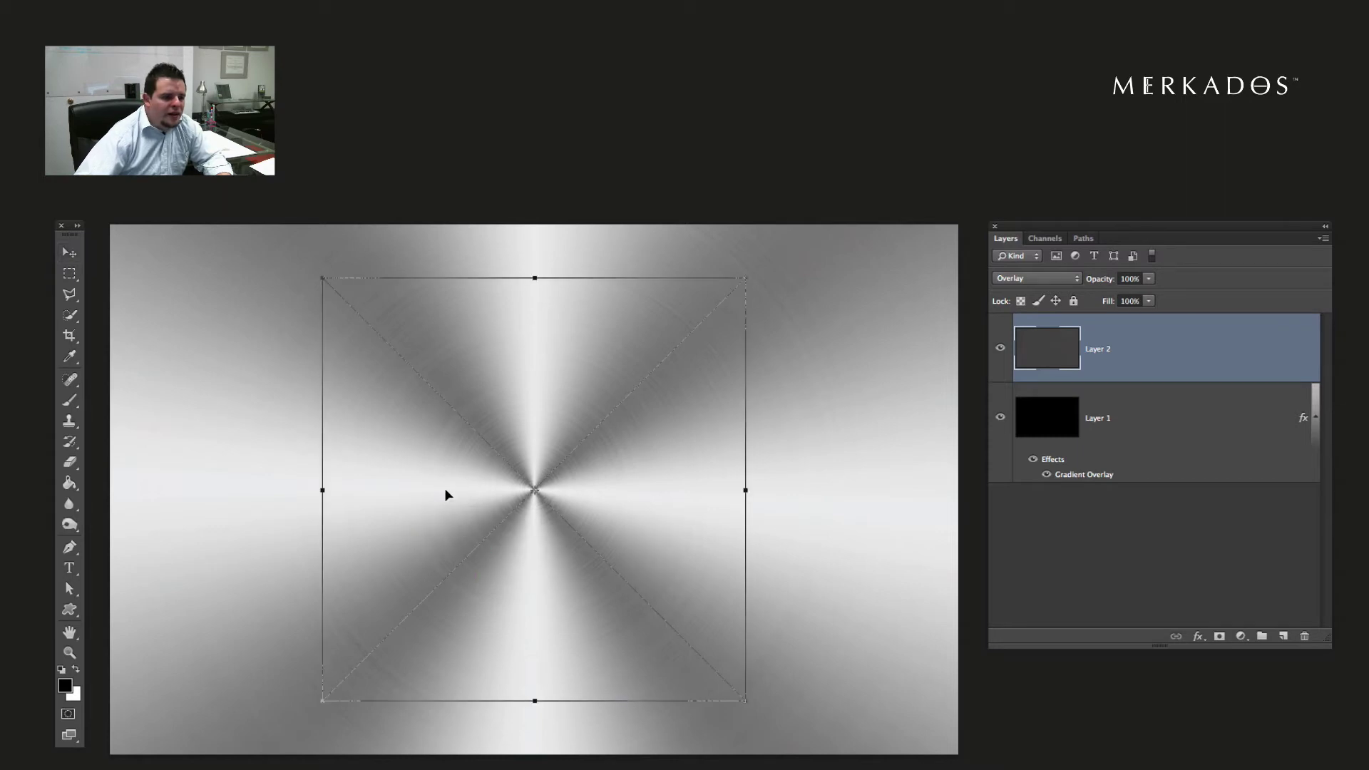
key("Tab")
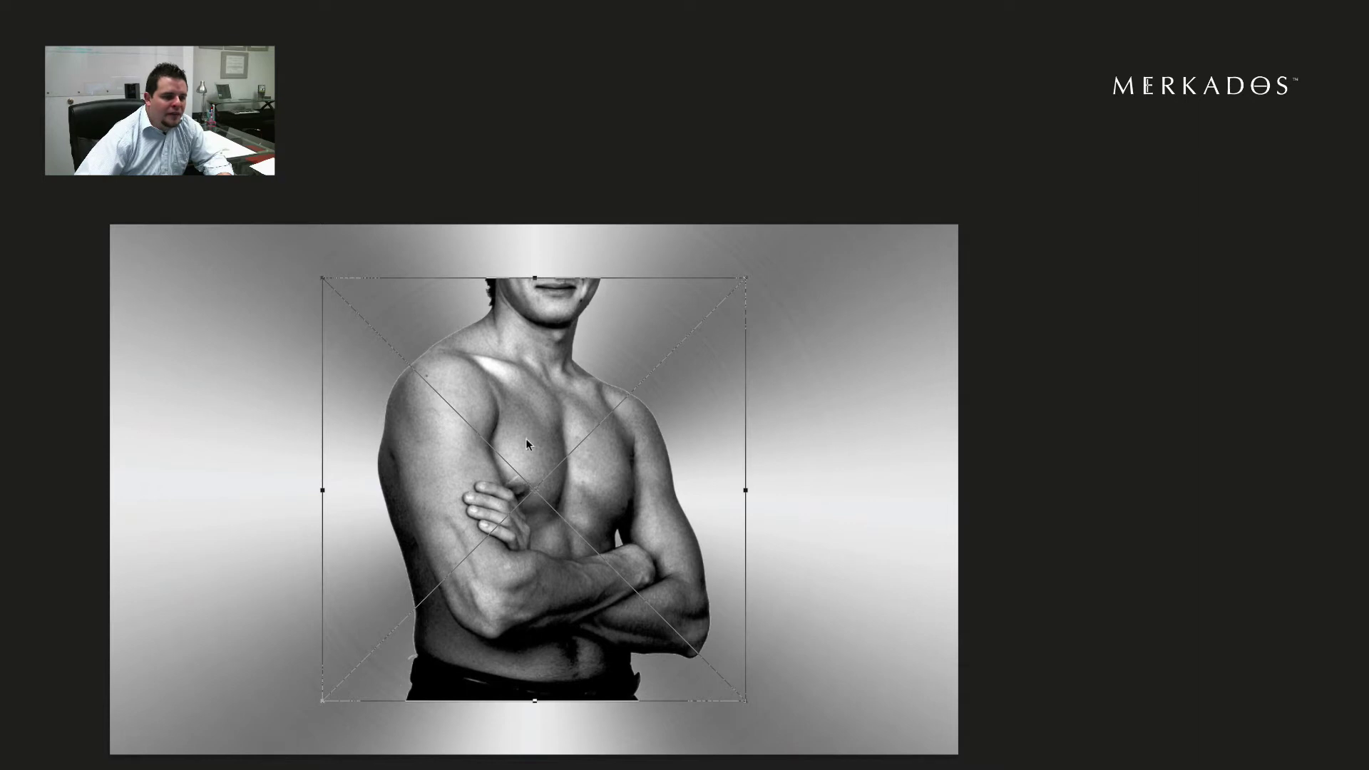
key("Tab")
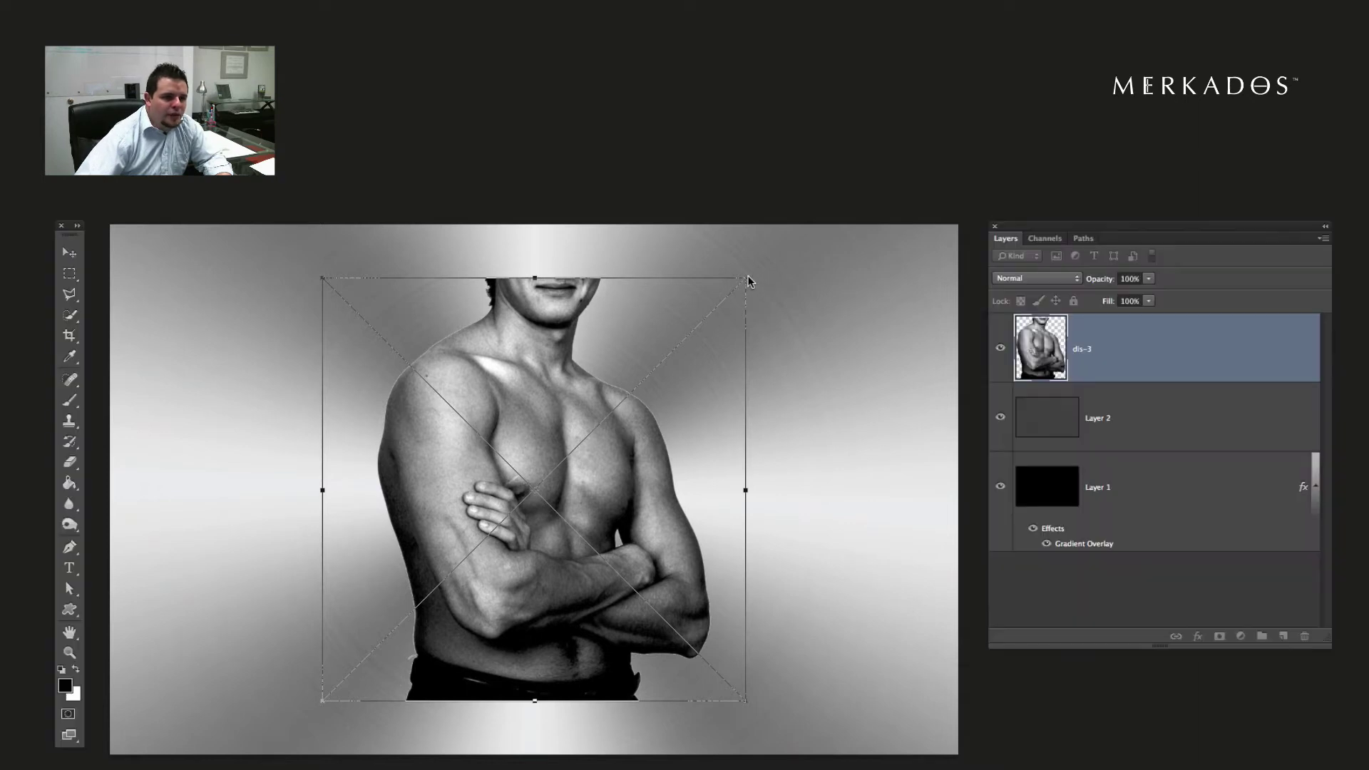
left_click_drag(746, 278, 800, 226)
left_click_drag(322, 701, 266, 751)
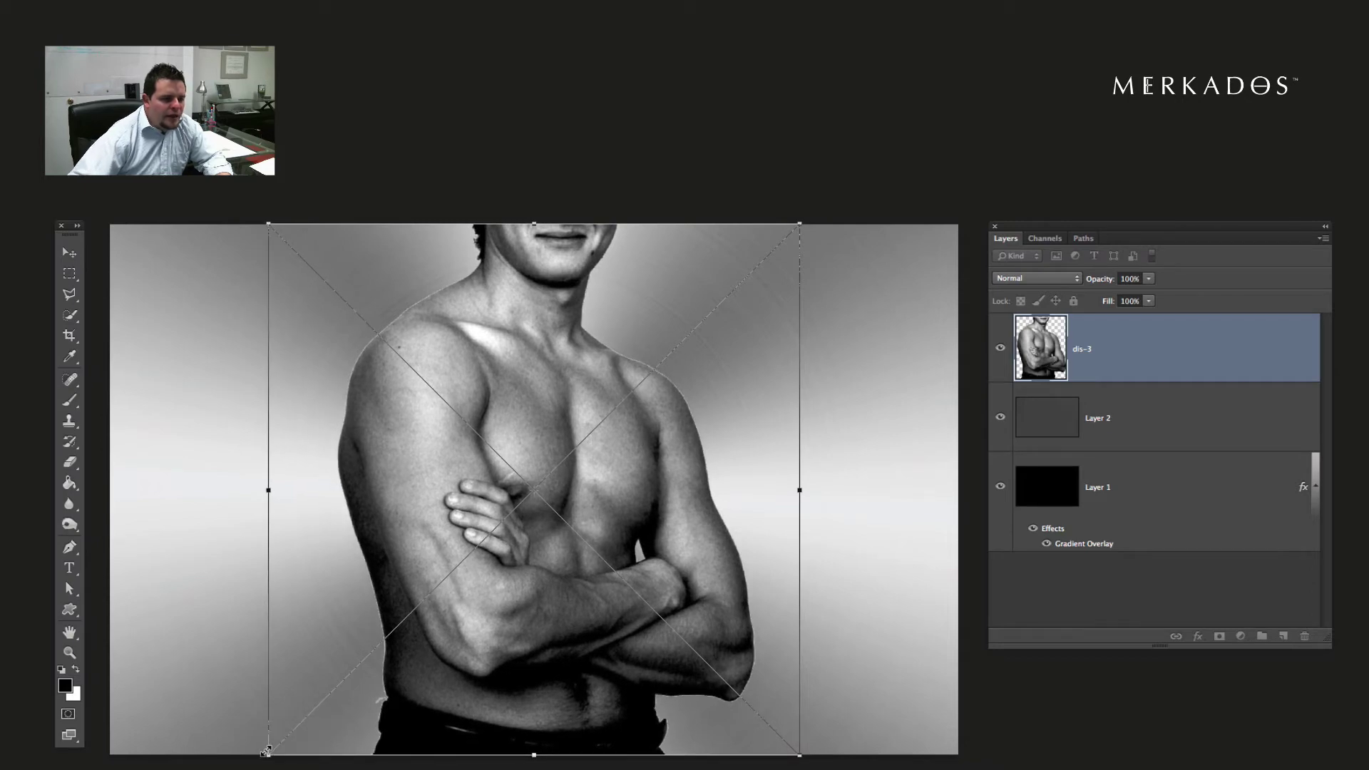
key("Return")
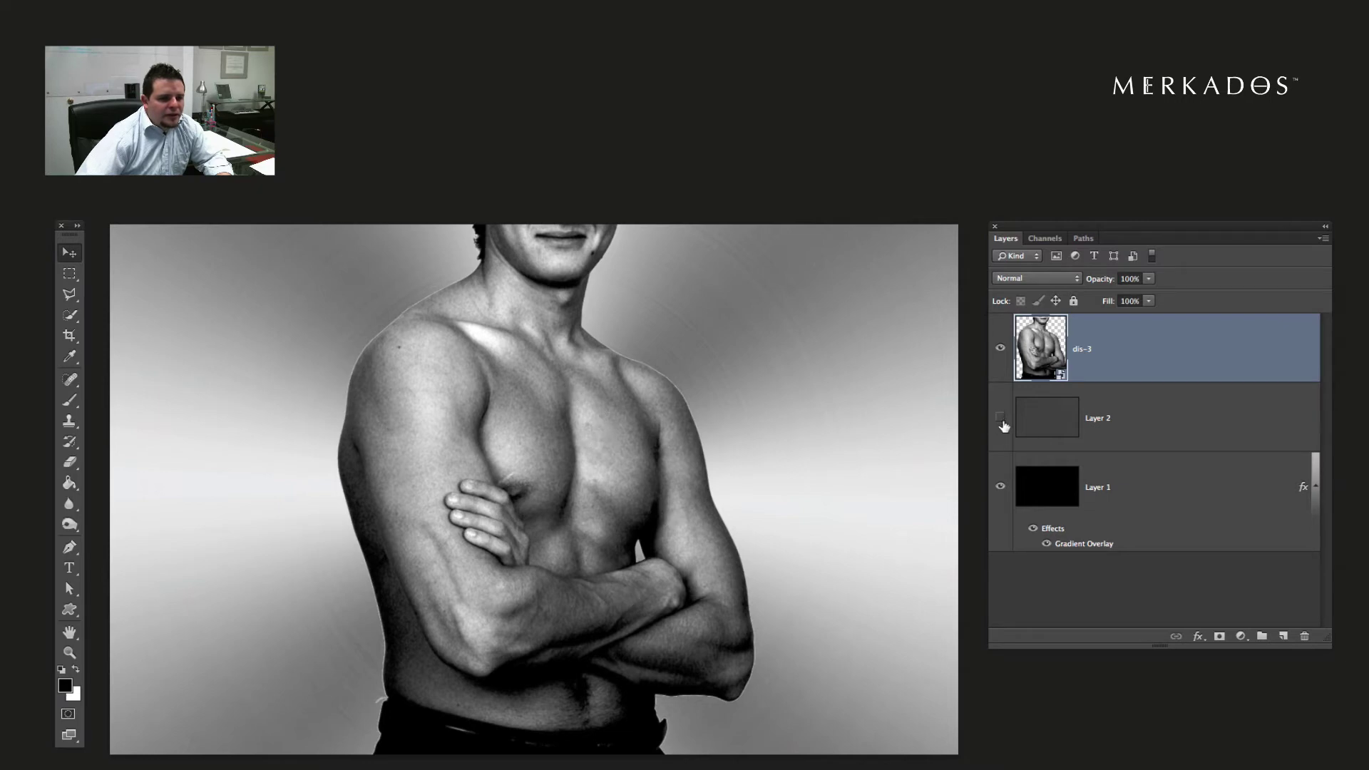
Hide the gradient background layer and delete the existing MaskGuy and Mask Metal channels
left_click(1001, 487)
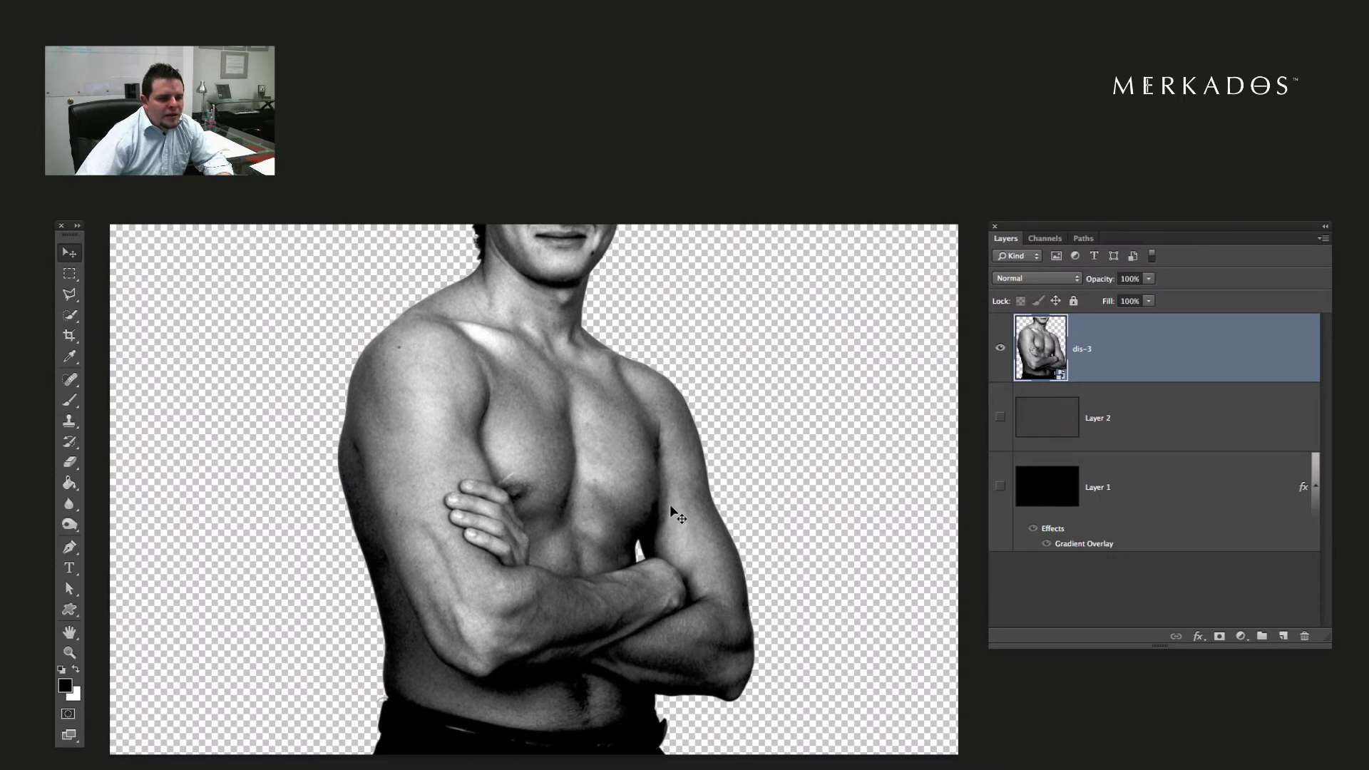
left_click(1045, 239)
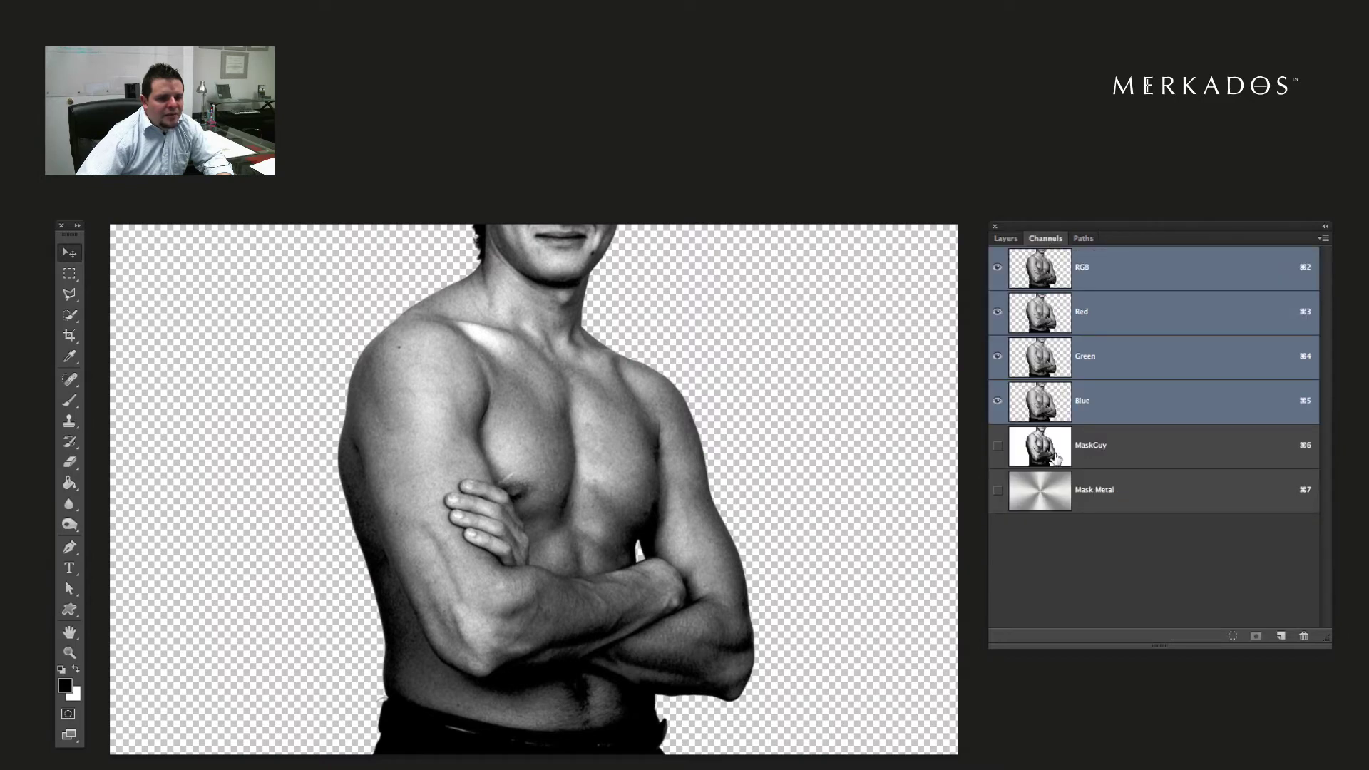
left_click(1130, 465)
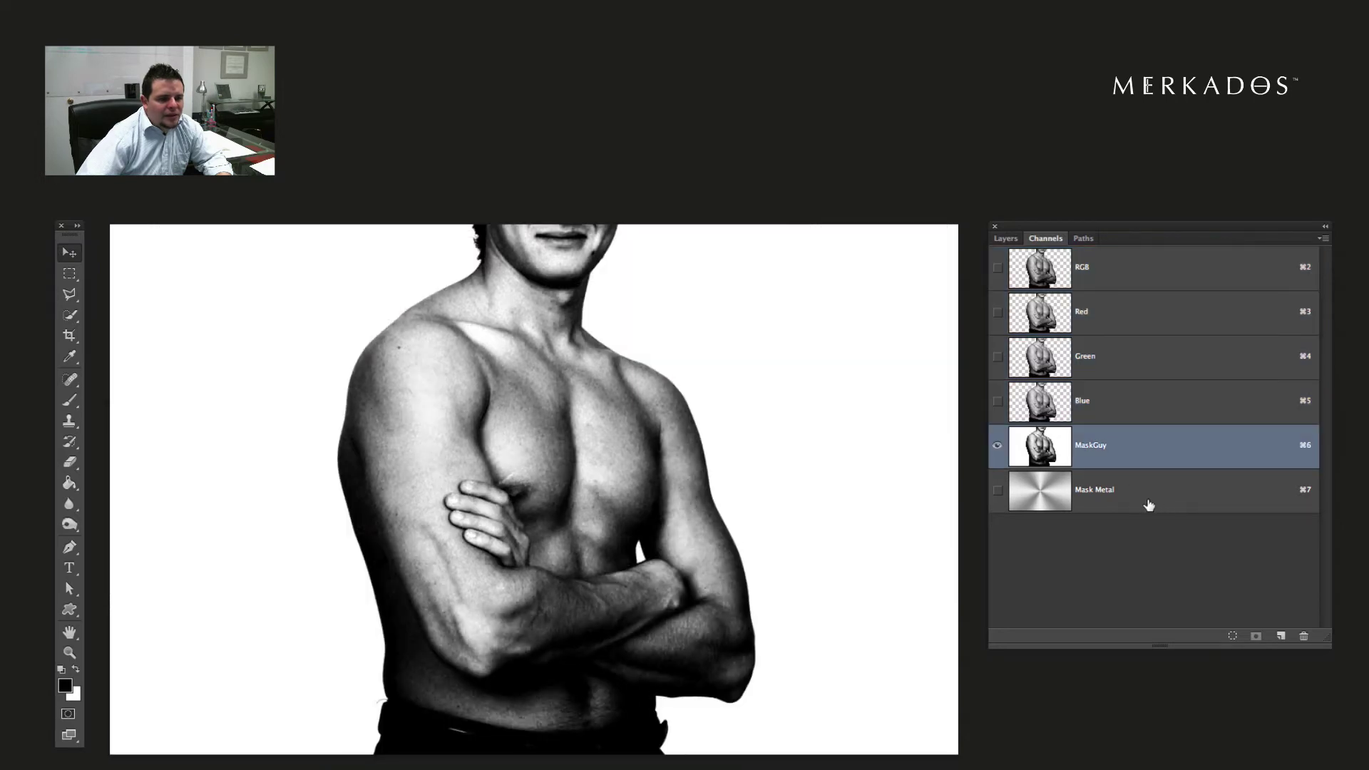
left_click(1120, 498, "shift")
left_click_drag(1181, 499, 1305, 636)
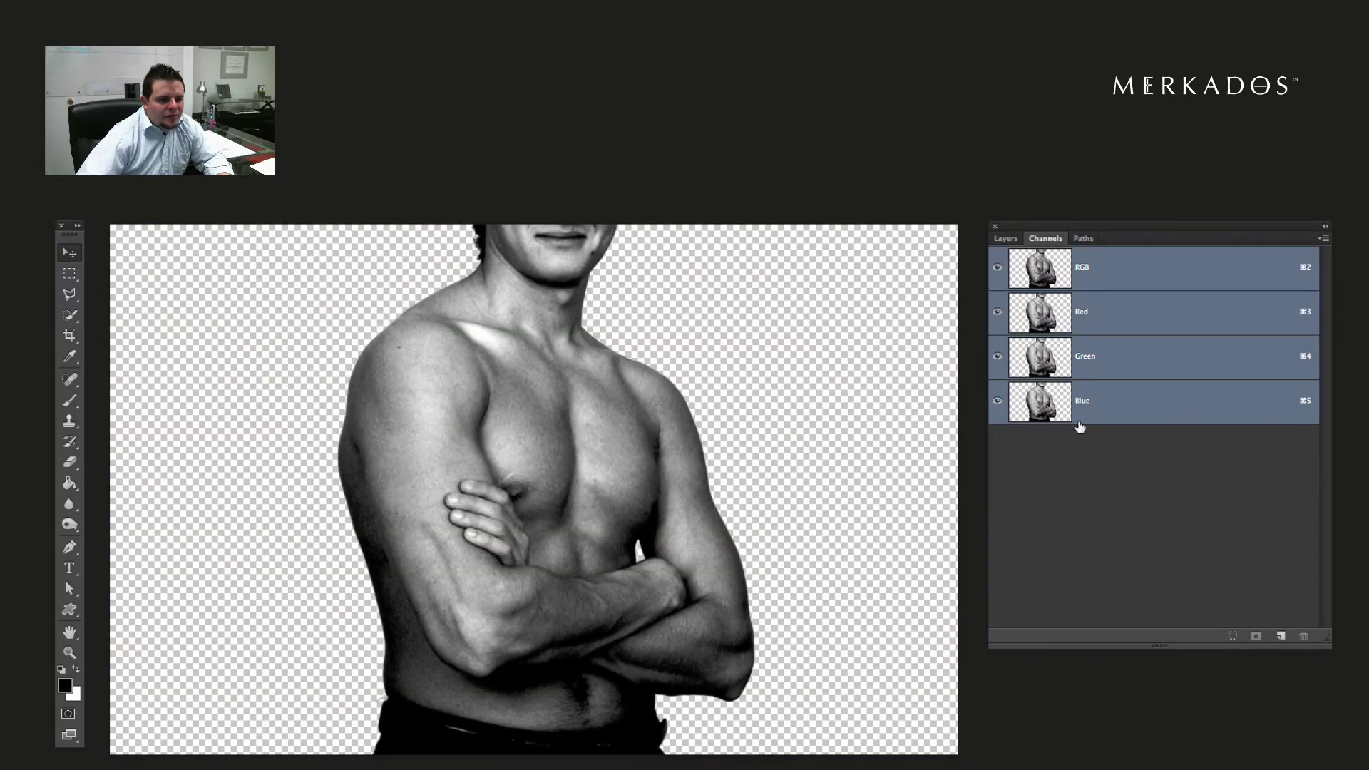
Compare the Red, Green and Blue channels of the torso image and duplicate the Red channel
left_click(1041, 319)
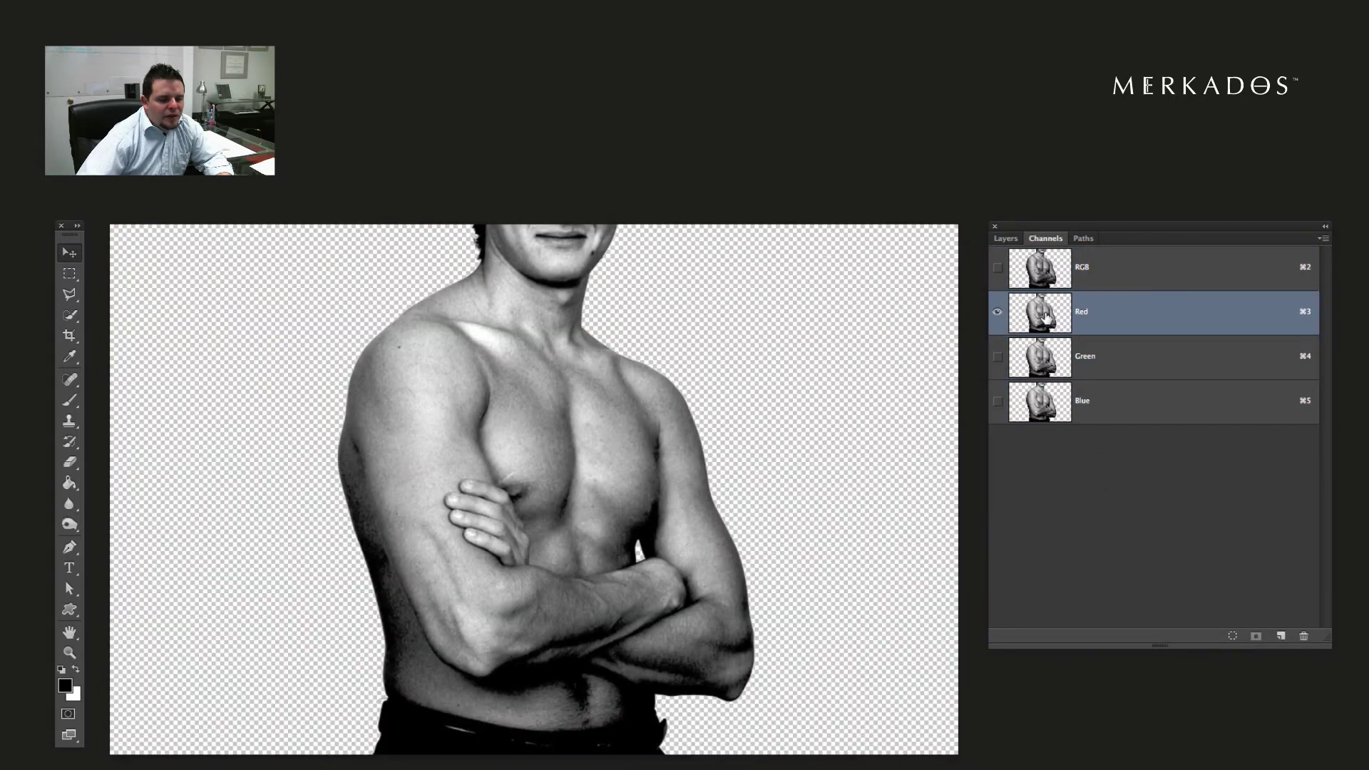
left_click(1045, 355)
left_click(1049, 404)
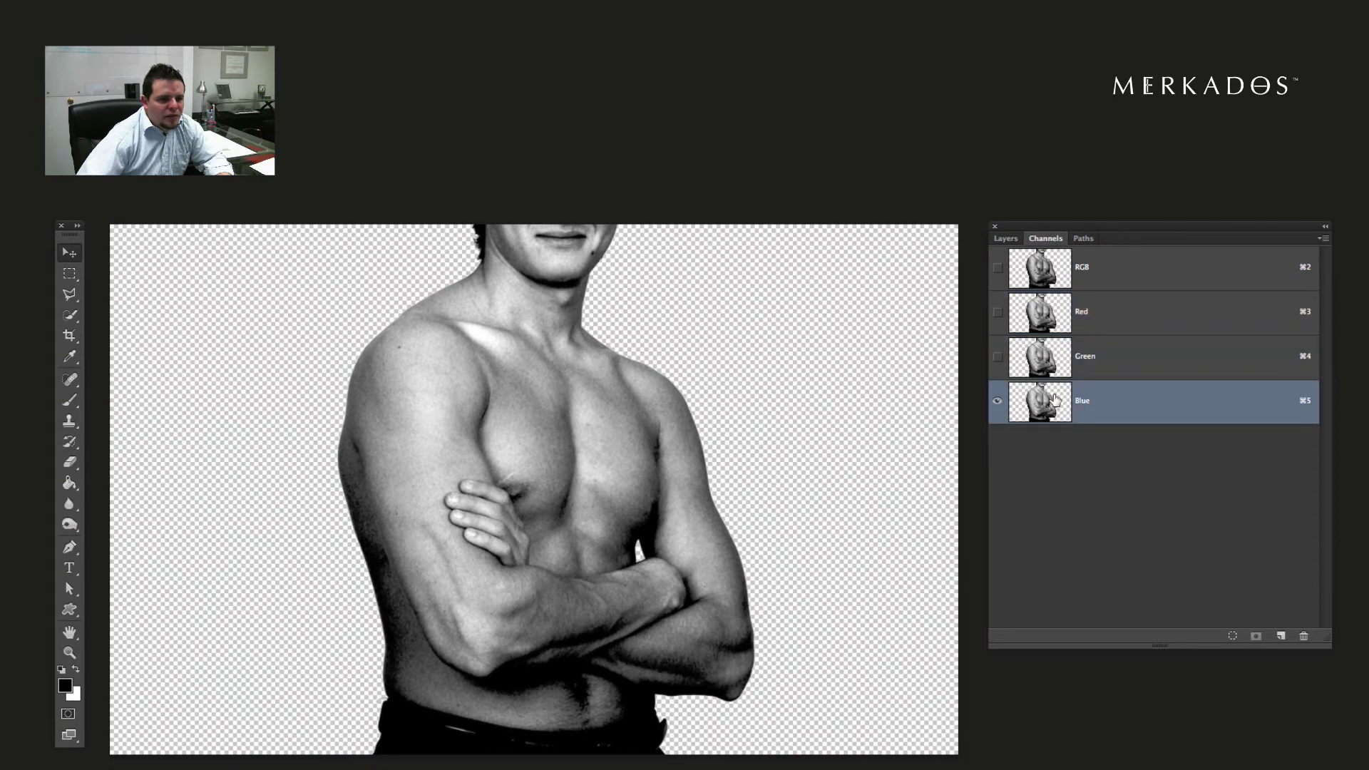
left_click(1054, 307)
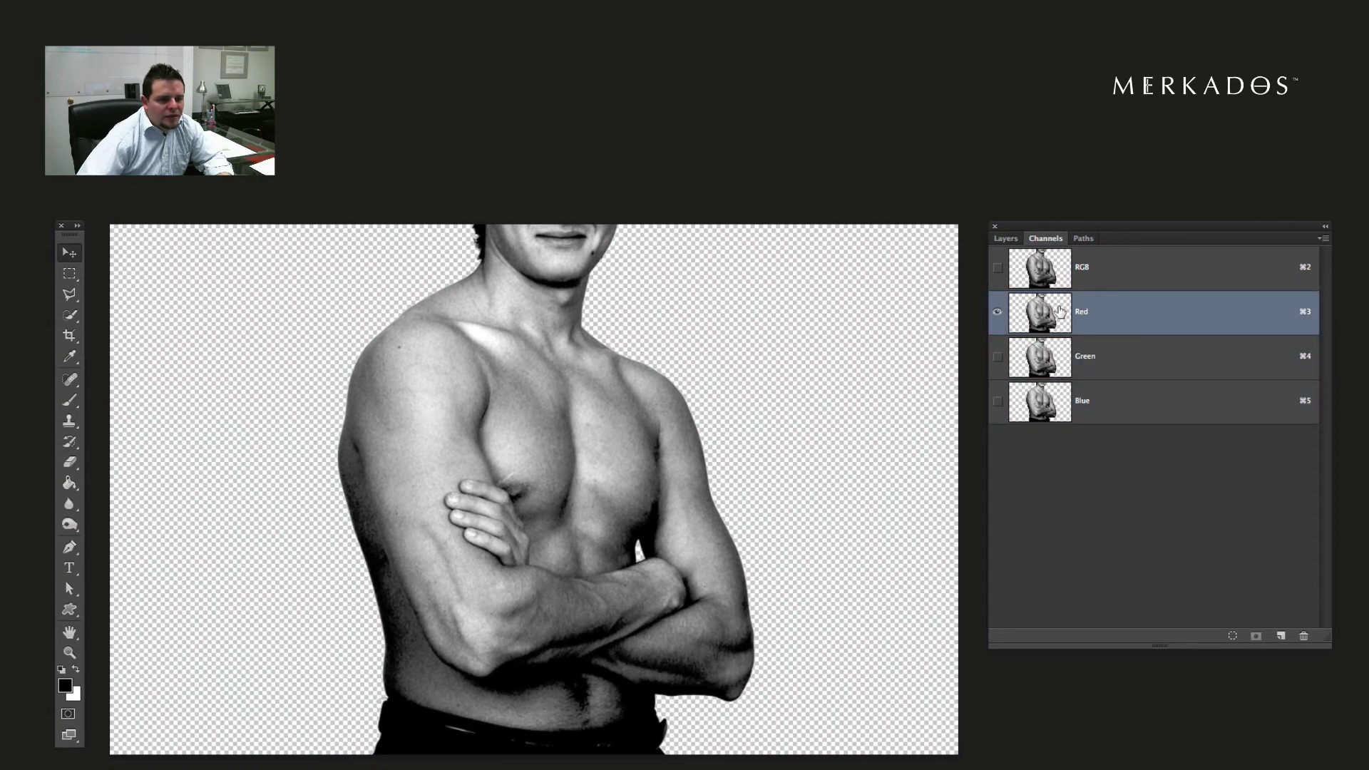
left_click_drag(1042, 318, 1281, 635)
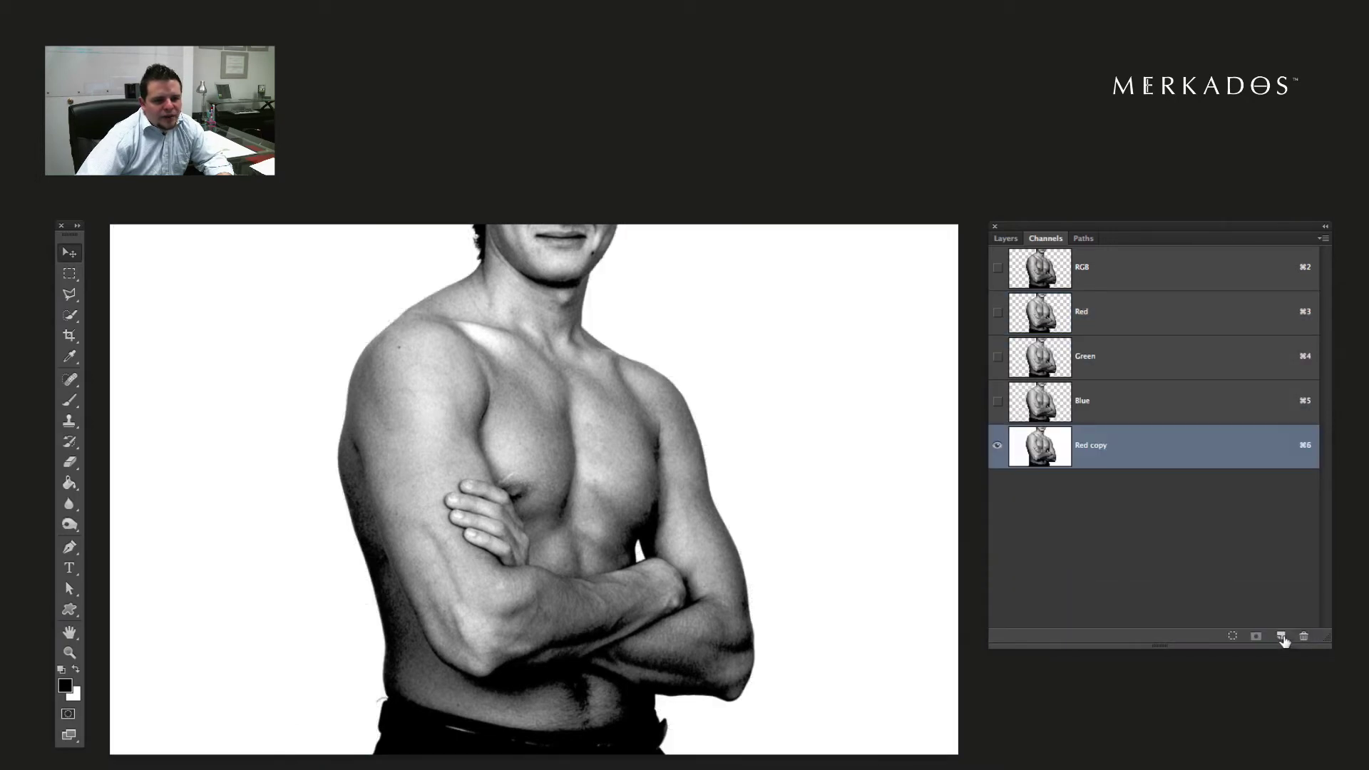
Rename the duplicated Red channel as MaskGuy
double_click(1090, 446)
type("MaskGuy")
key("Return")
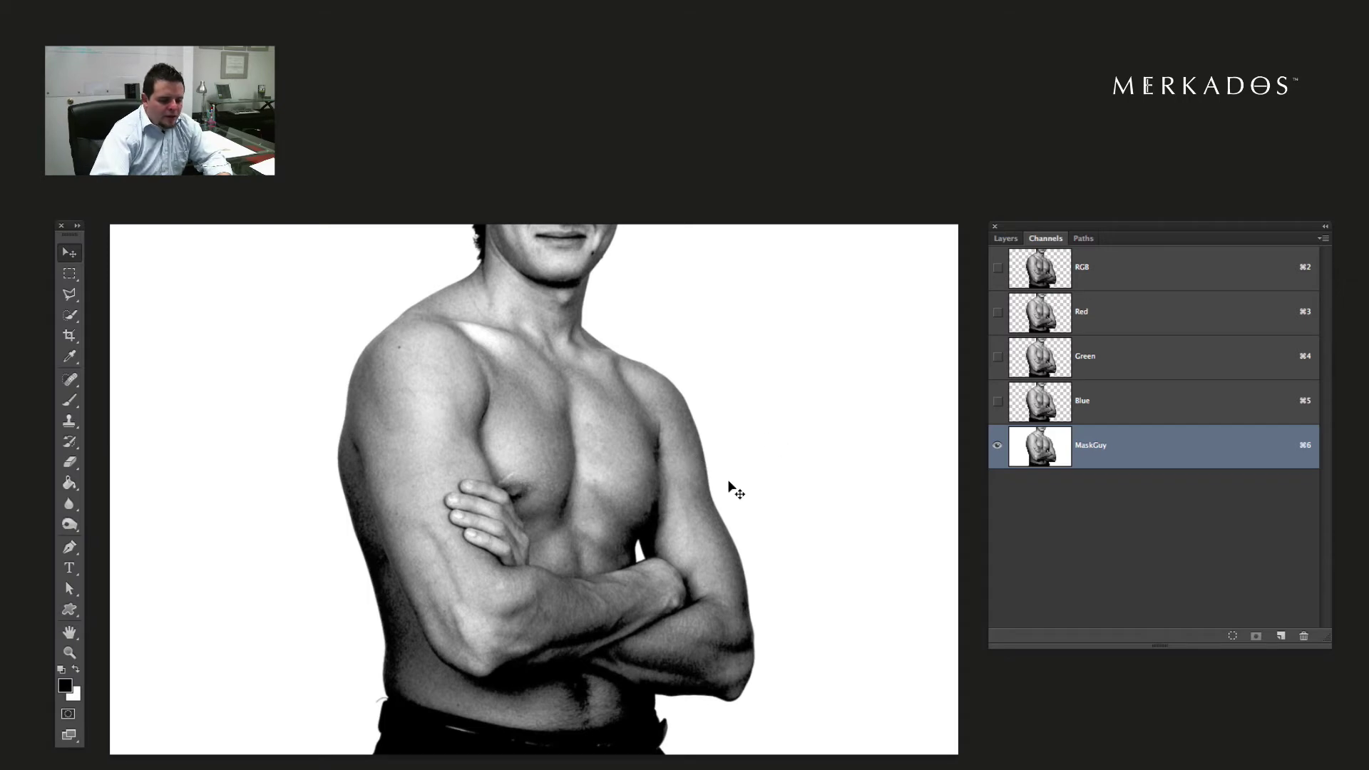
Increase MaskGuy's contrast with Curves, darkening the shadows and setting a highlight point at input 210, output 231, and reselect the RGB composite
key("super+m")
left_click_drag(728, 458, 728, 489)
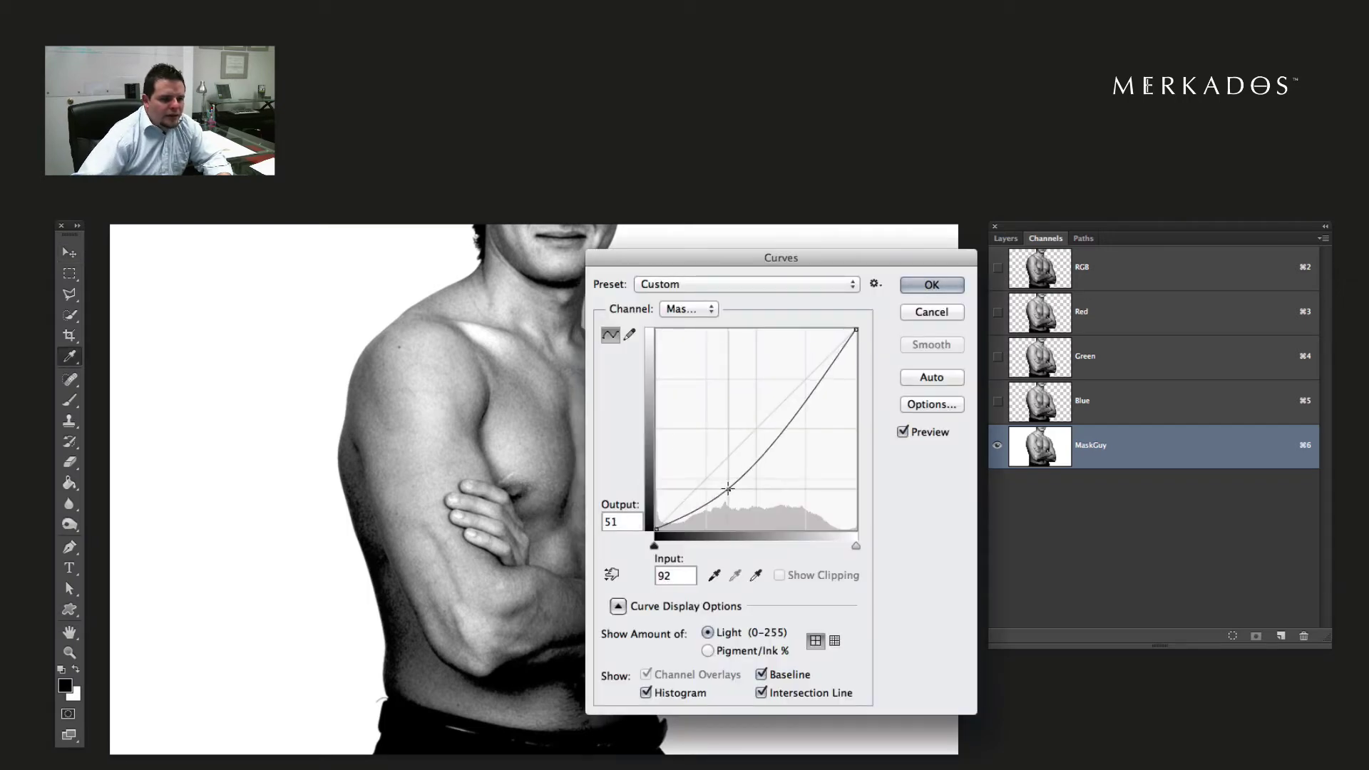
left_click_drag(795, 433, 822, 348)
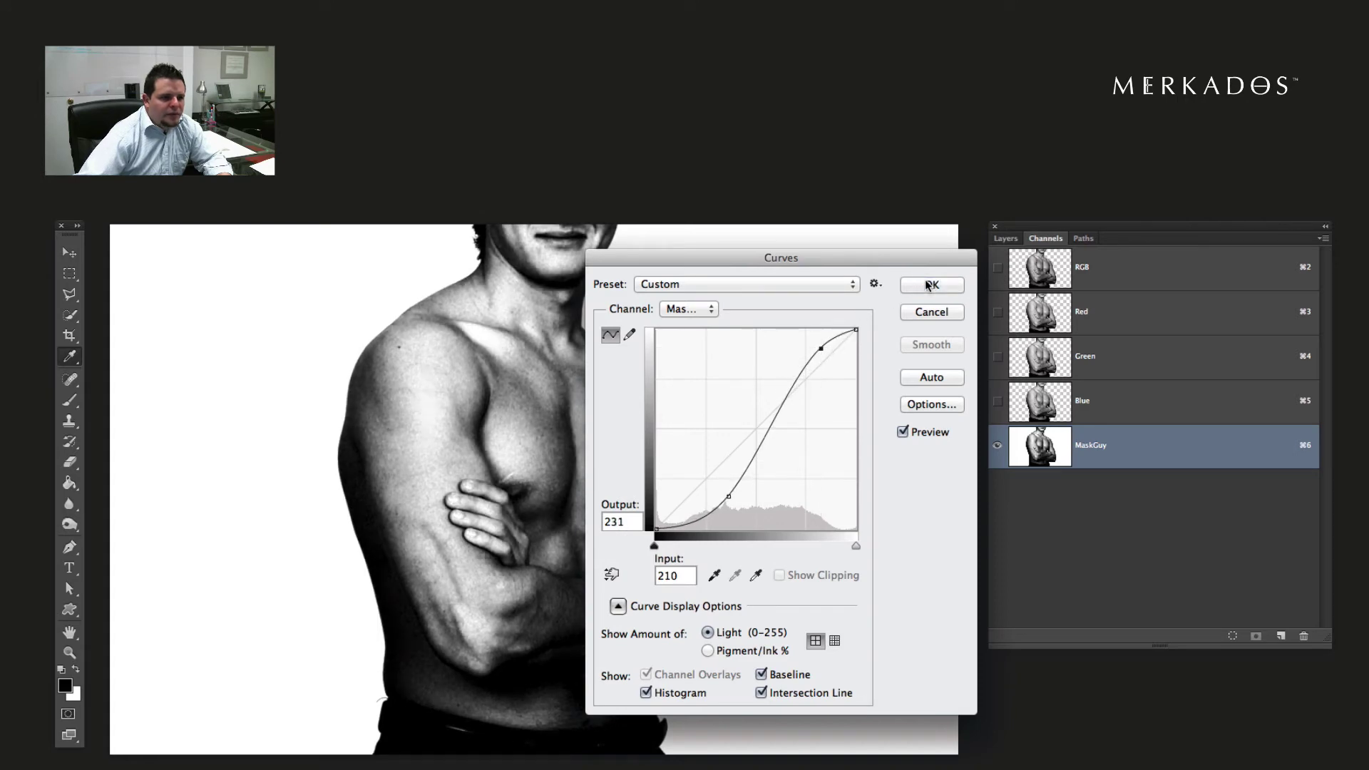
left_click(931, 286)
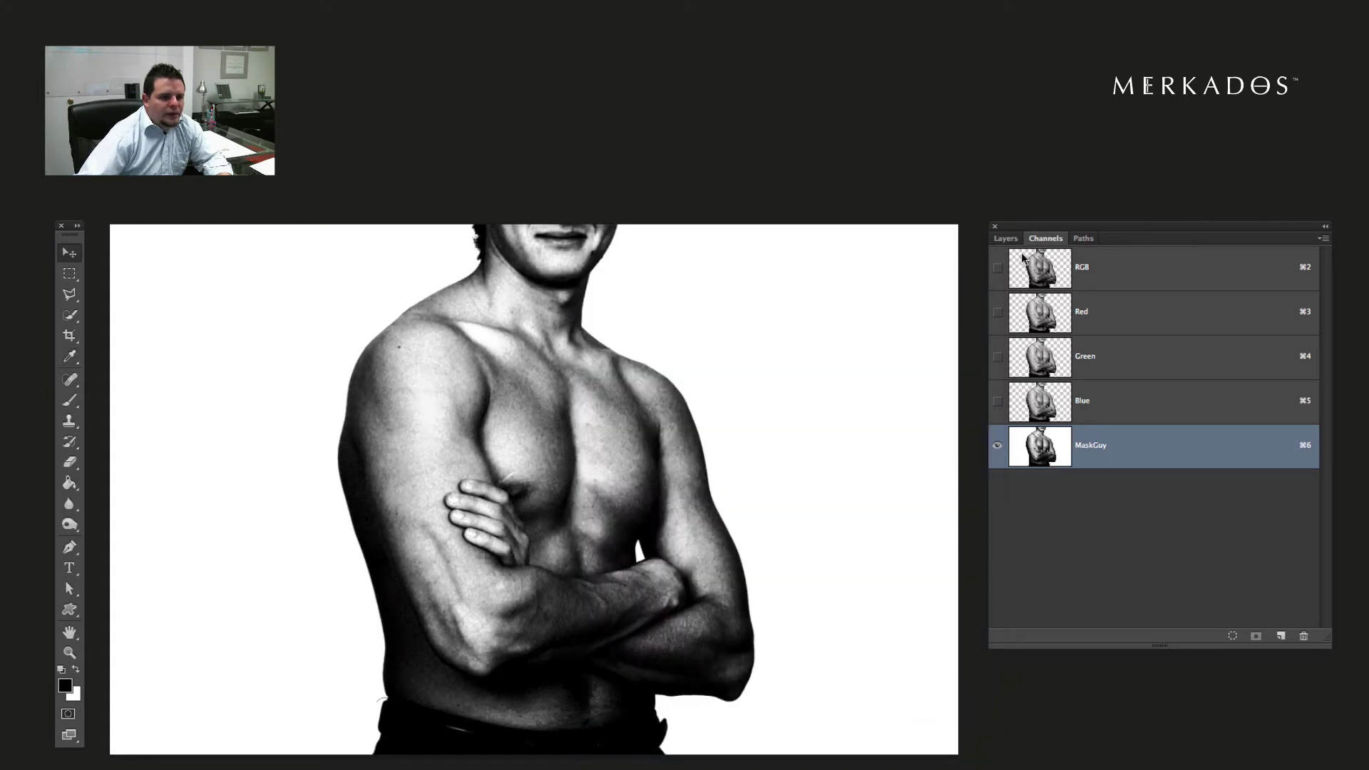
left_click(1041, 270)
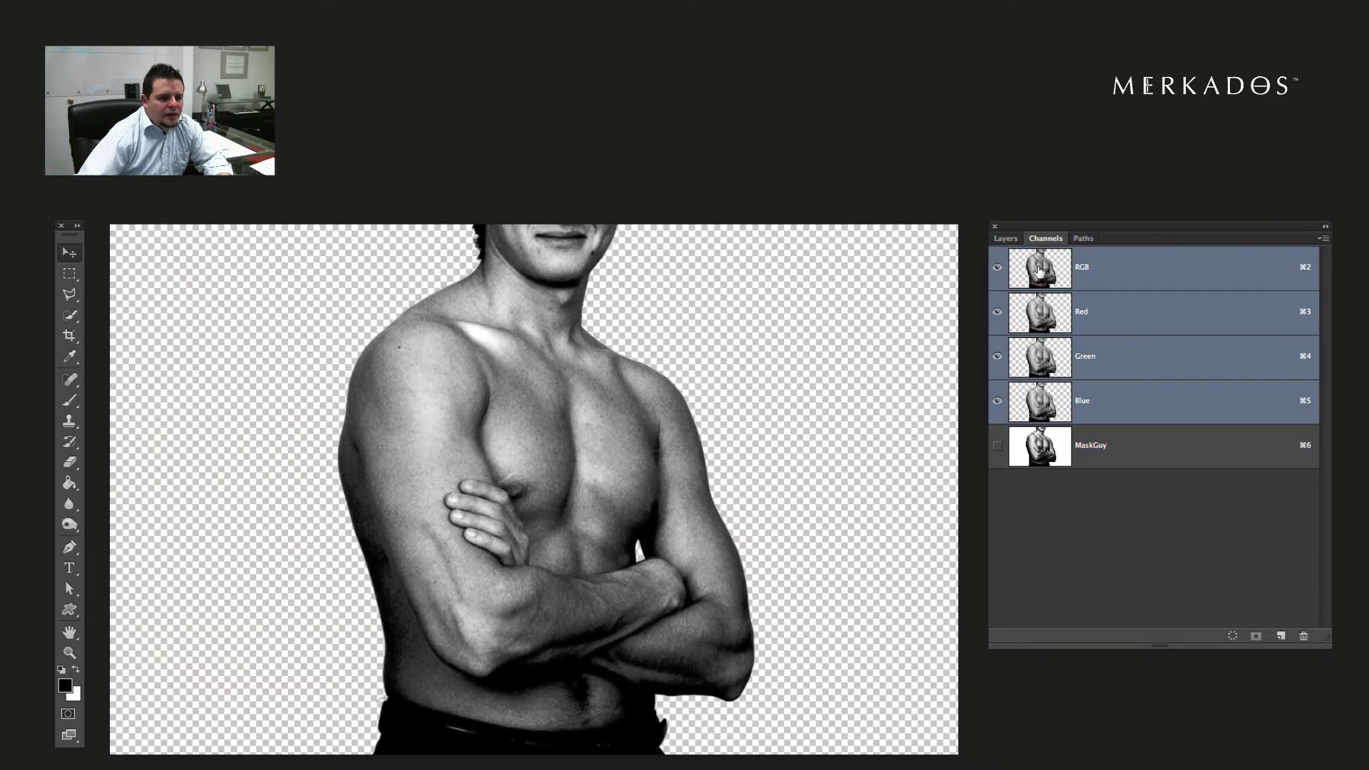
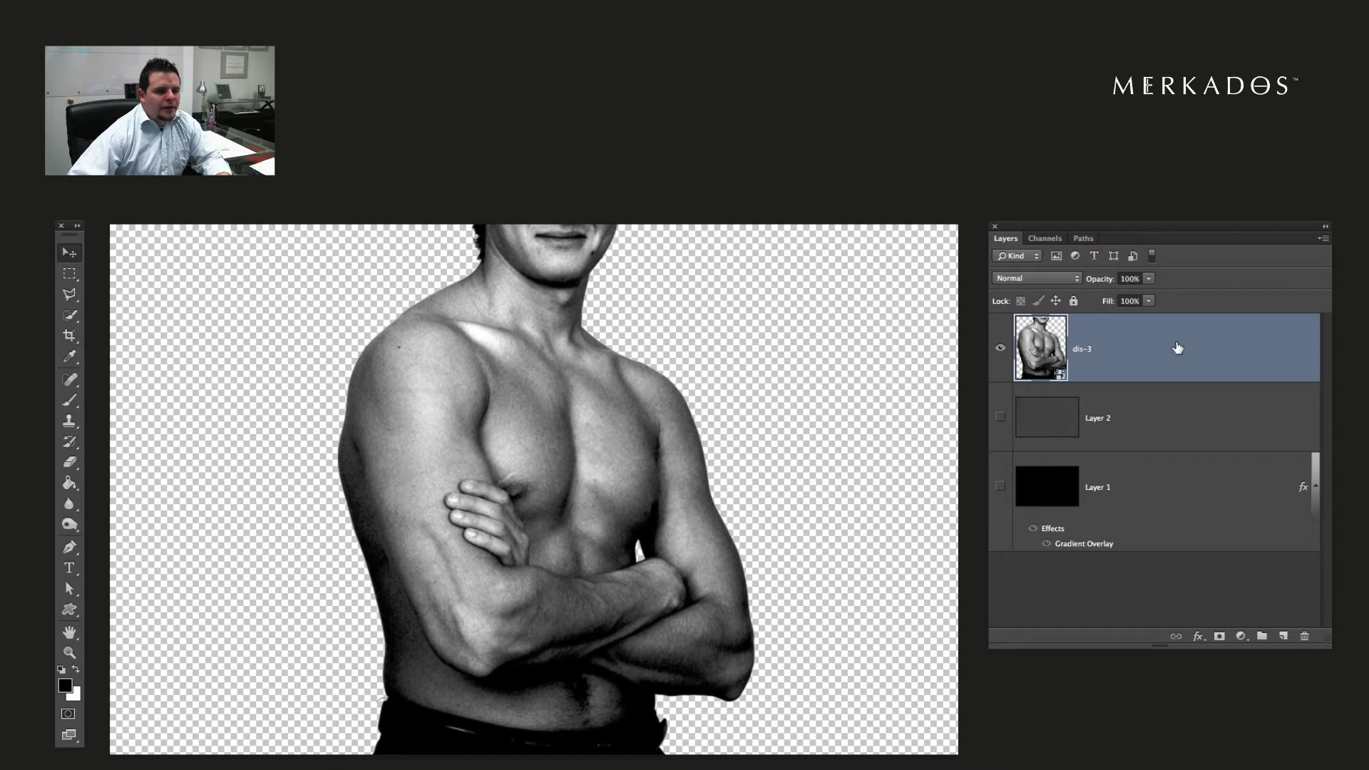
Duplicate the dis-3 torso layer, hide both torso layers, and show Layer 2 and Layer 1
key("ctrl+j")
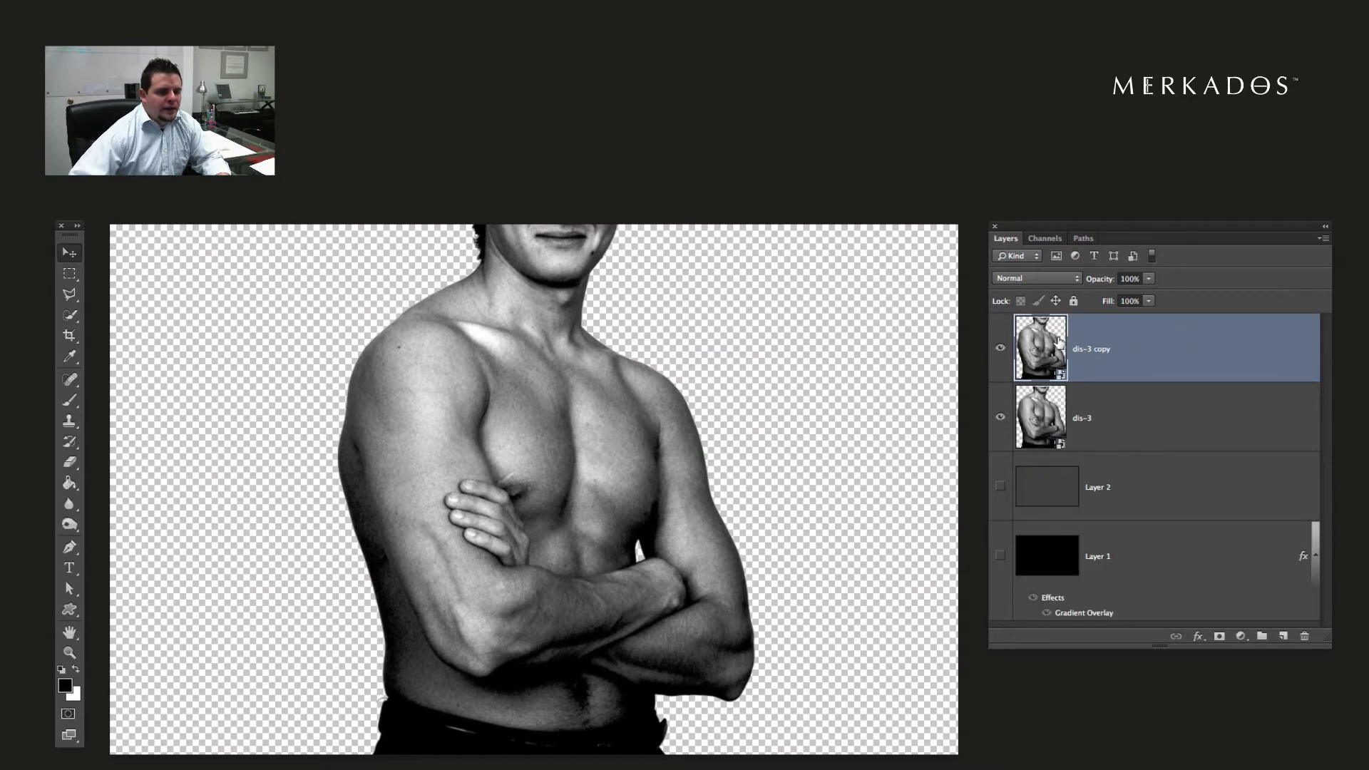
left_click_drag(1000, 347, 1007, 428)
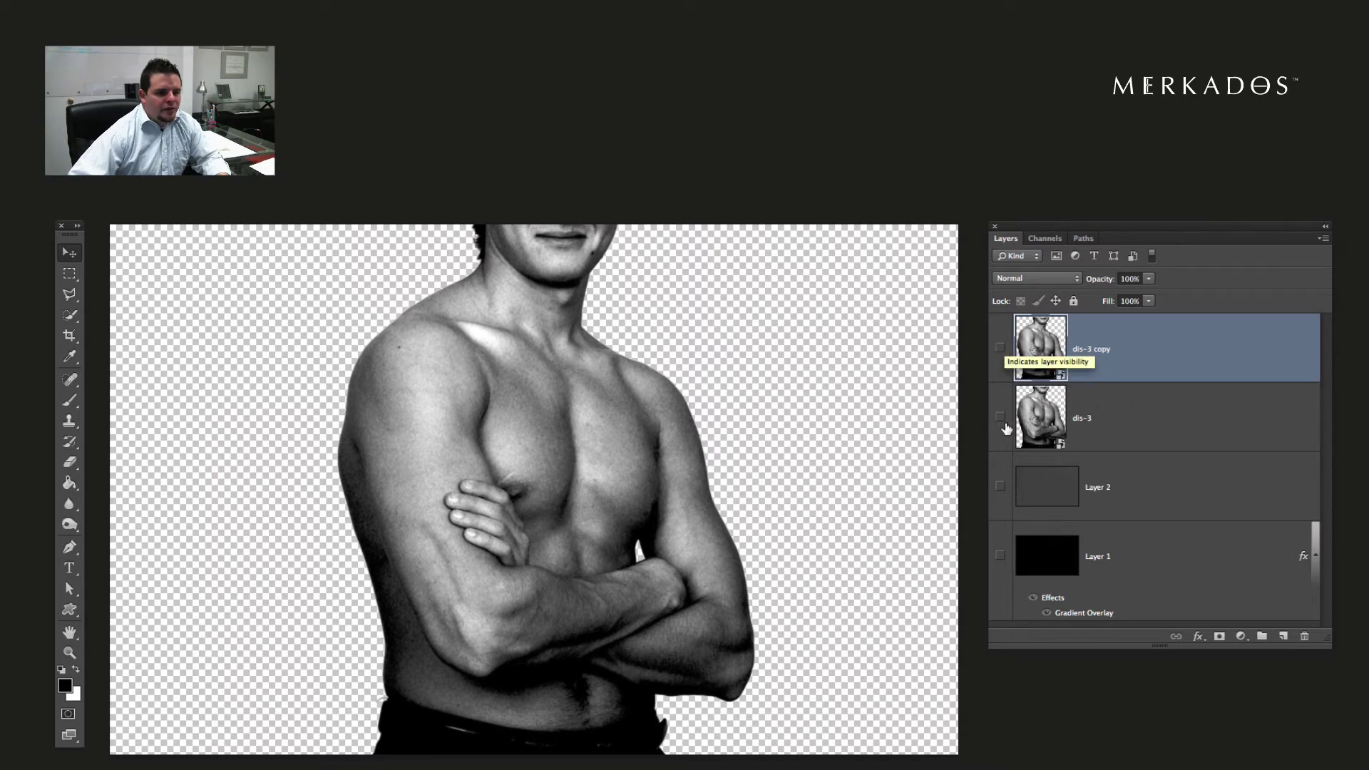
left_click(999, 487)
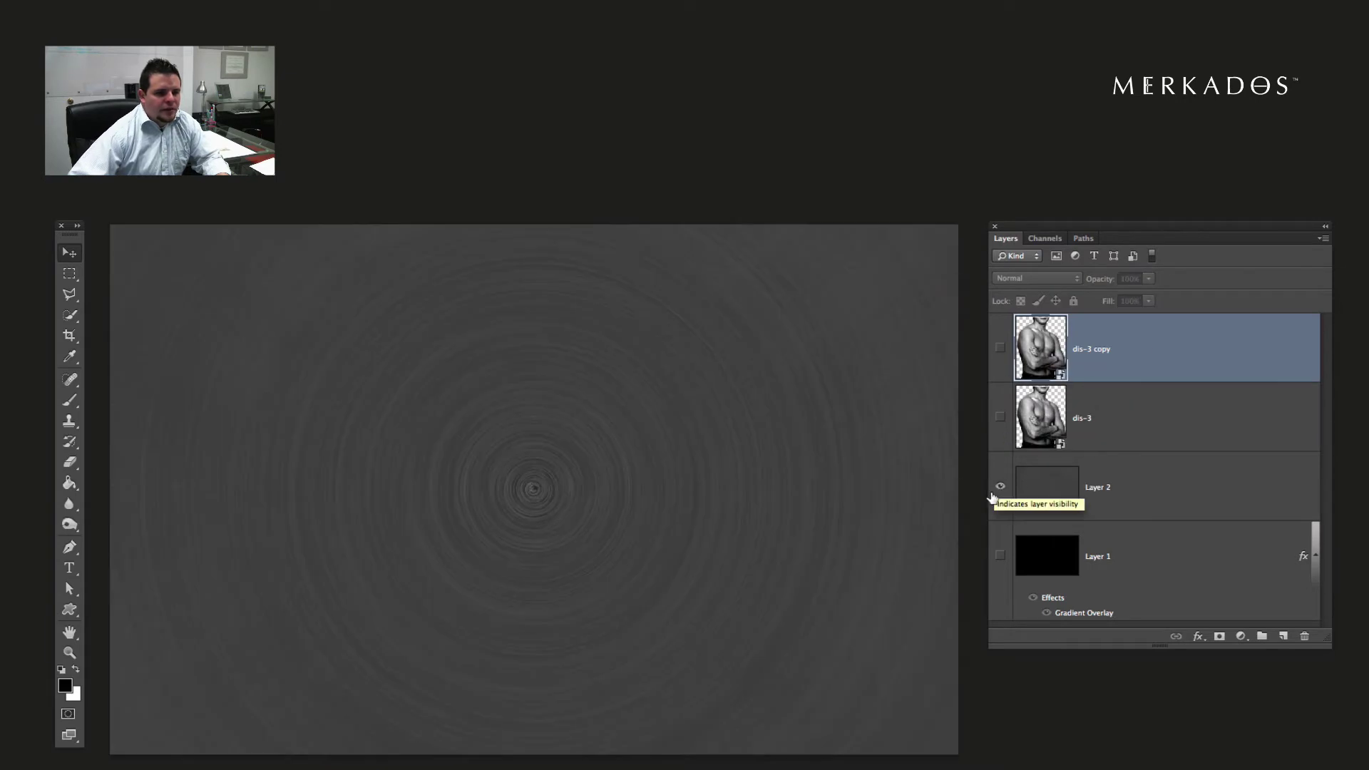
left_click(1001, 557)
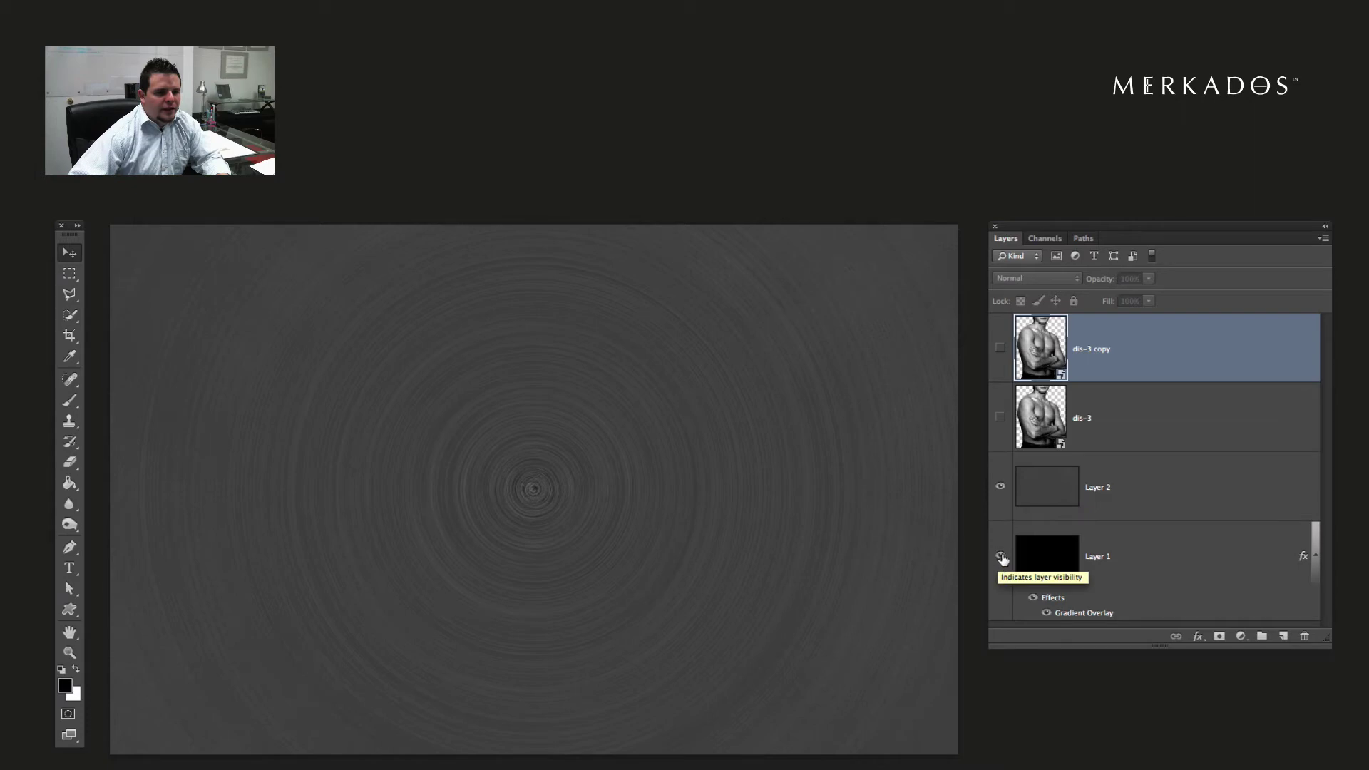
left_click(1001, 558)
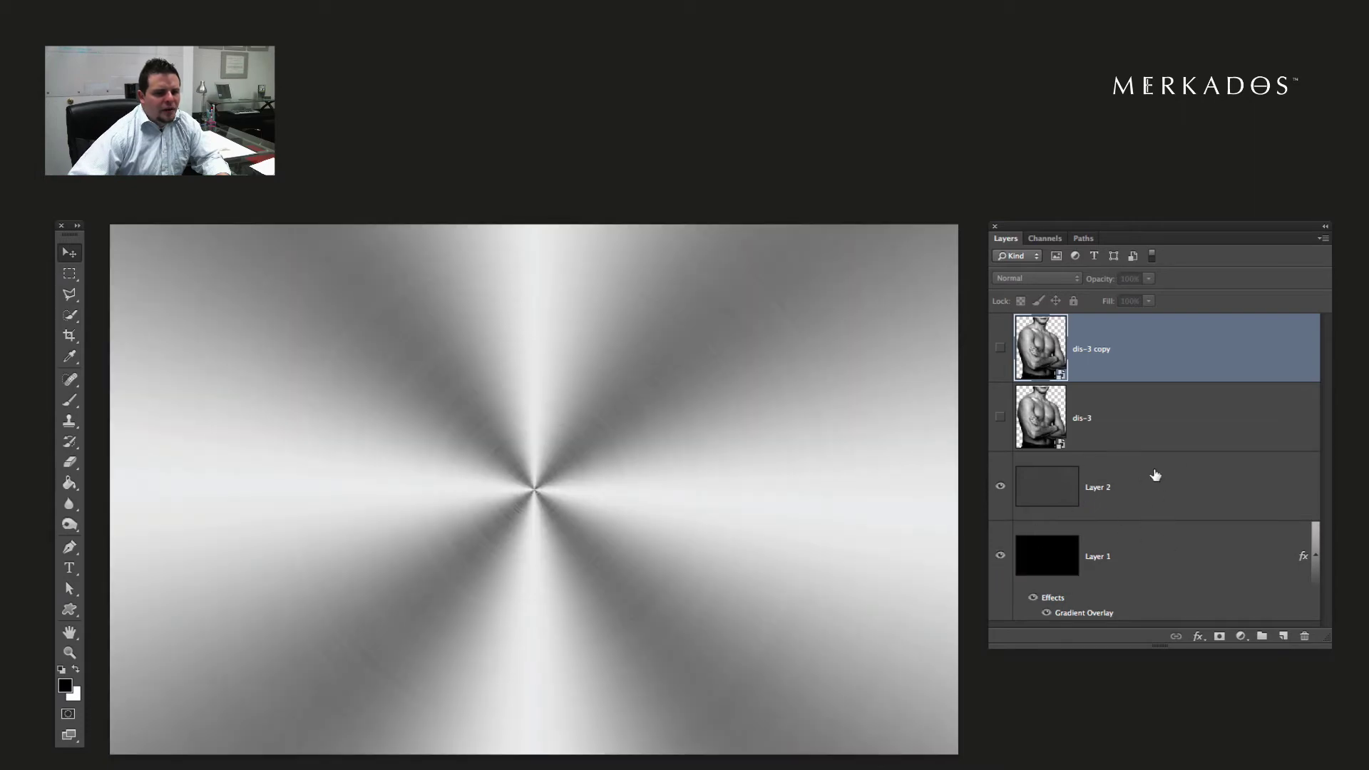
Create a new empty layer between dis-3 and Layer 2 and rename it Combo
left_click(1282, 640)
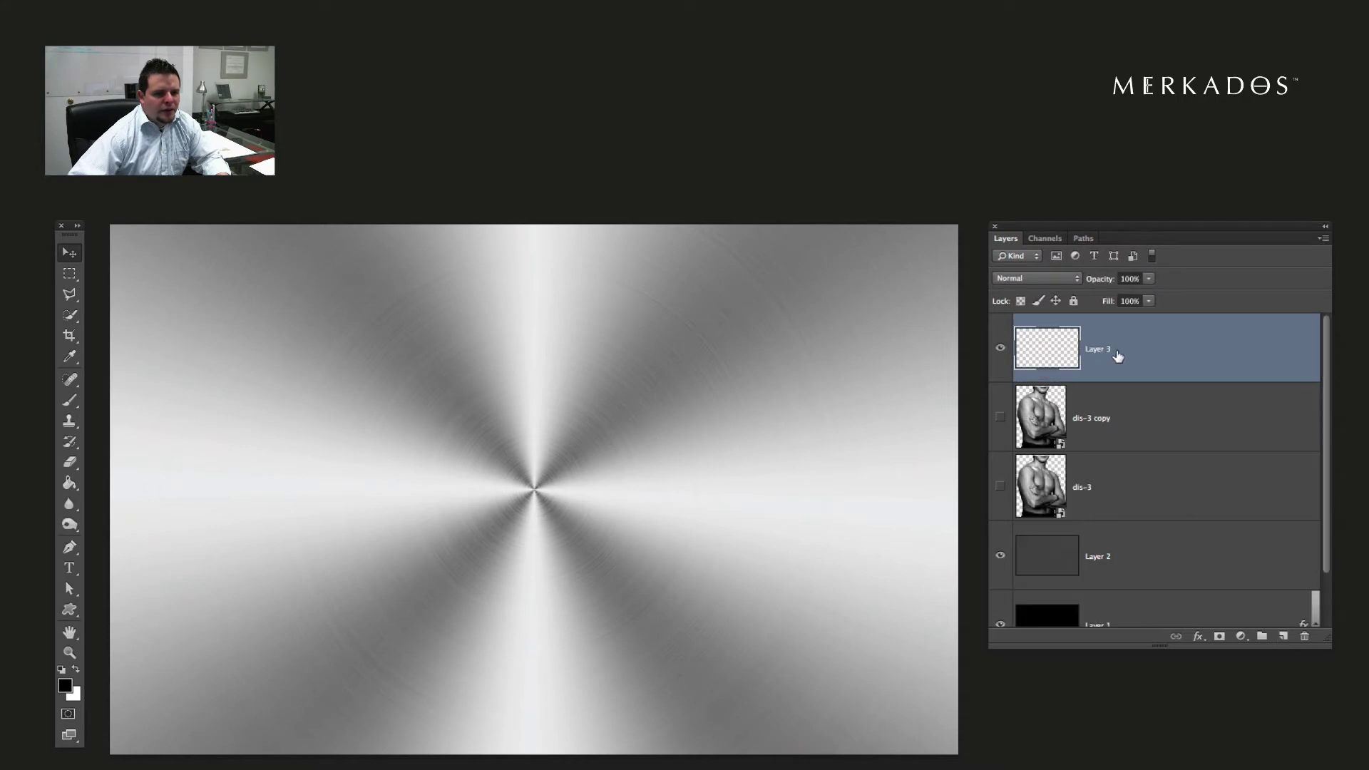
left_click_drag(1119, 378, 1113, 508)
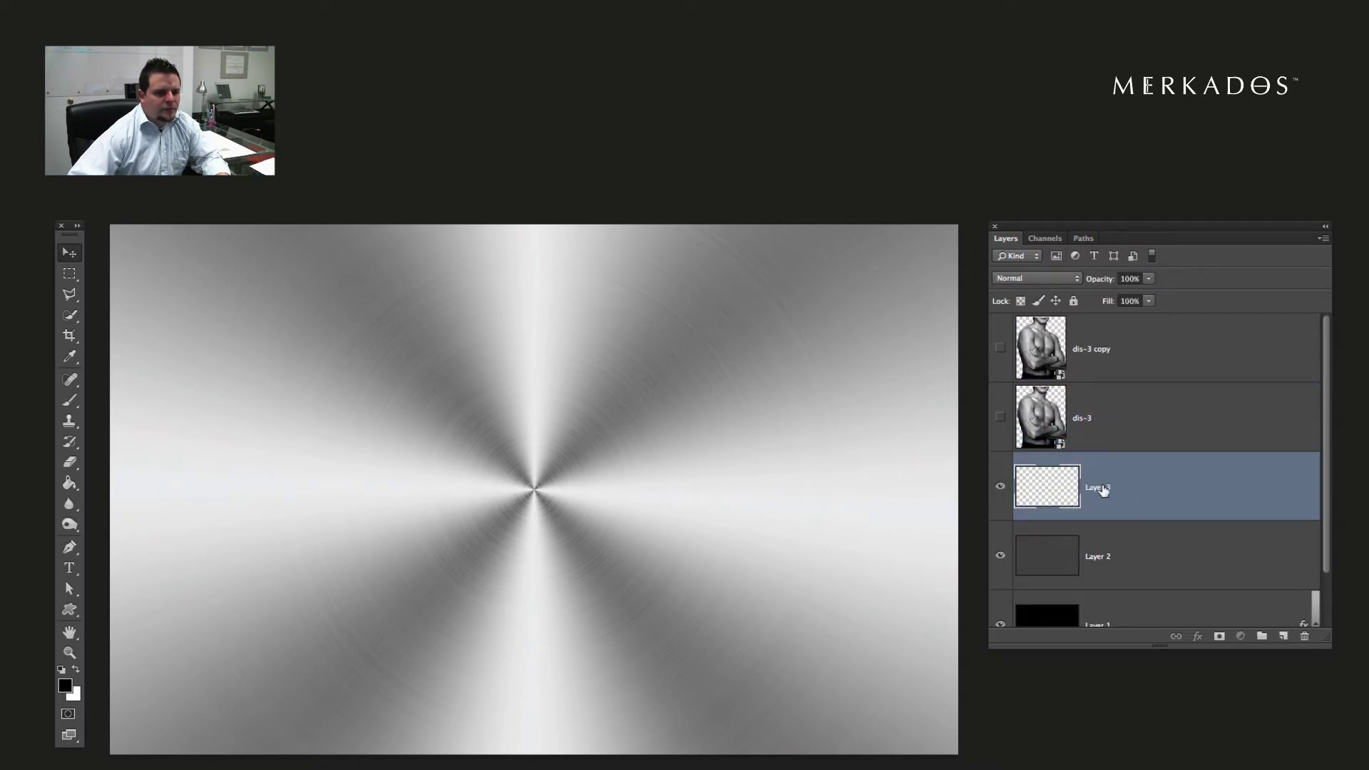
double_click(1101, 487)
type("Combo")
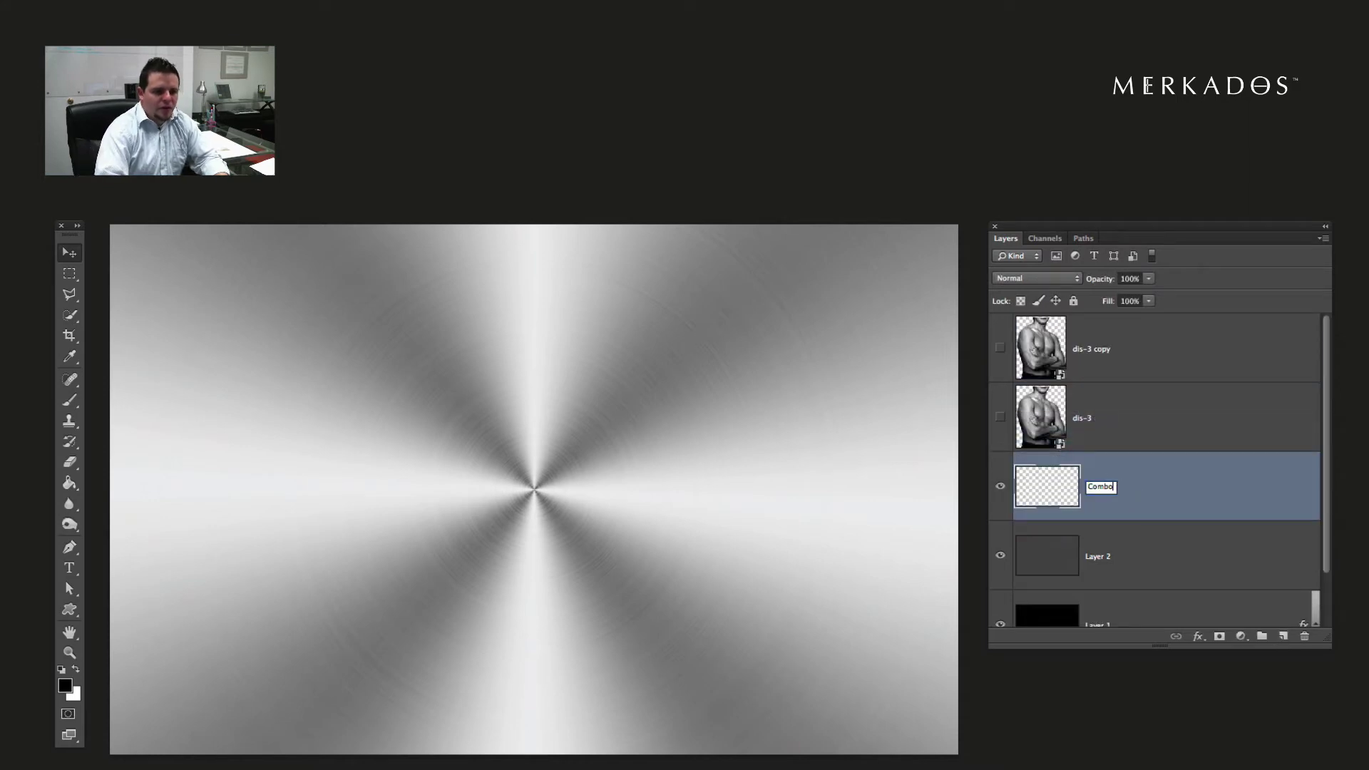
key("Return")
With Layer 2 and Layer 1 selected, try stamping the visible layers into a new layer, and undo the merge
scroll(1101, 472, "down", 2)
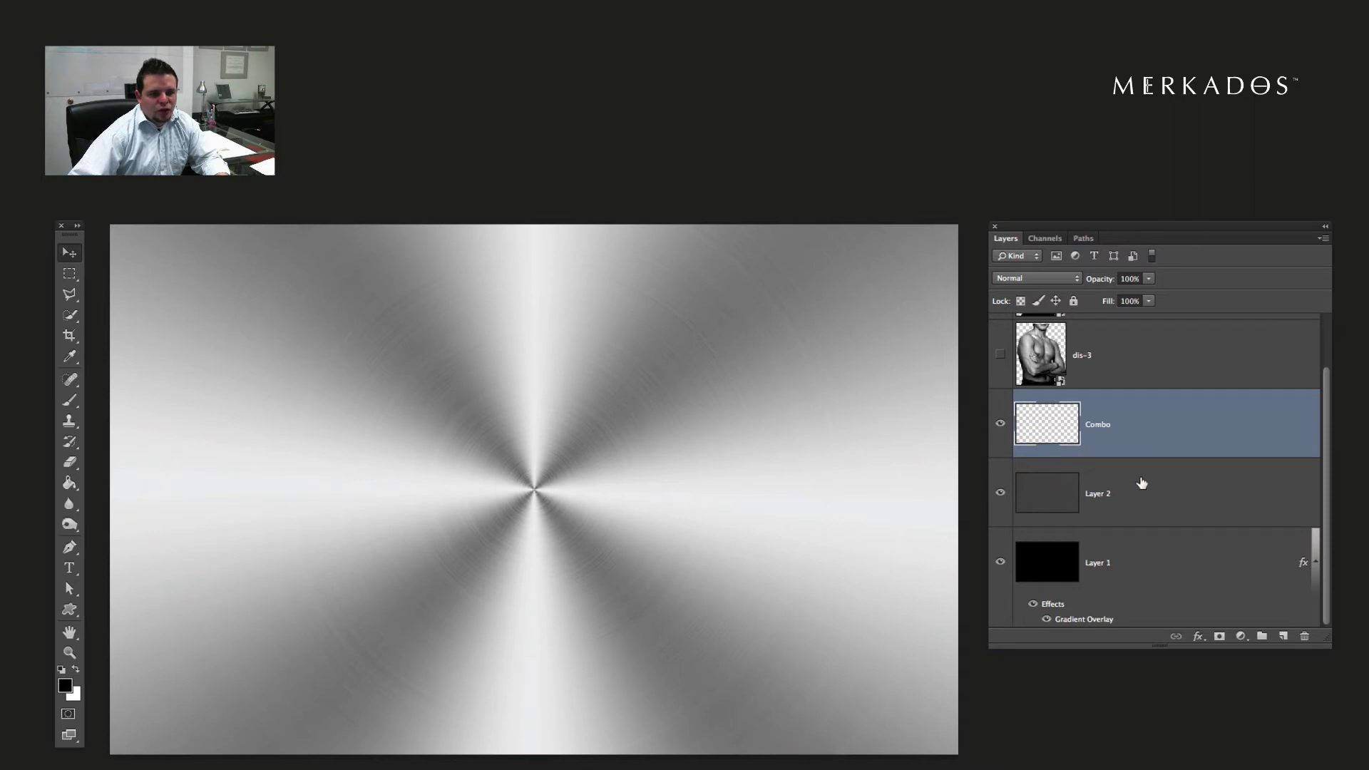
left_click(1155, 502)
left_click(1204, 580, "shift")
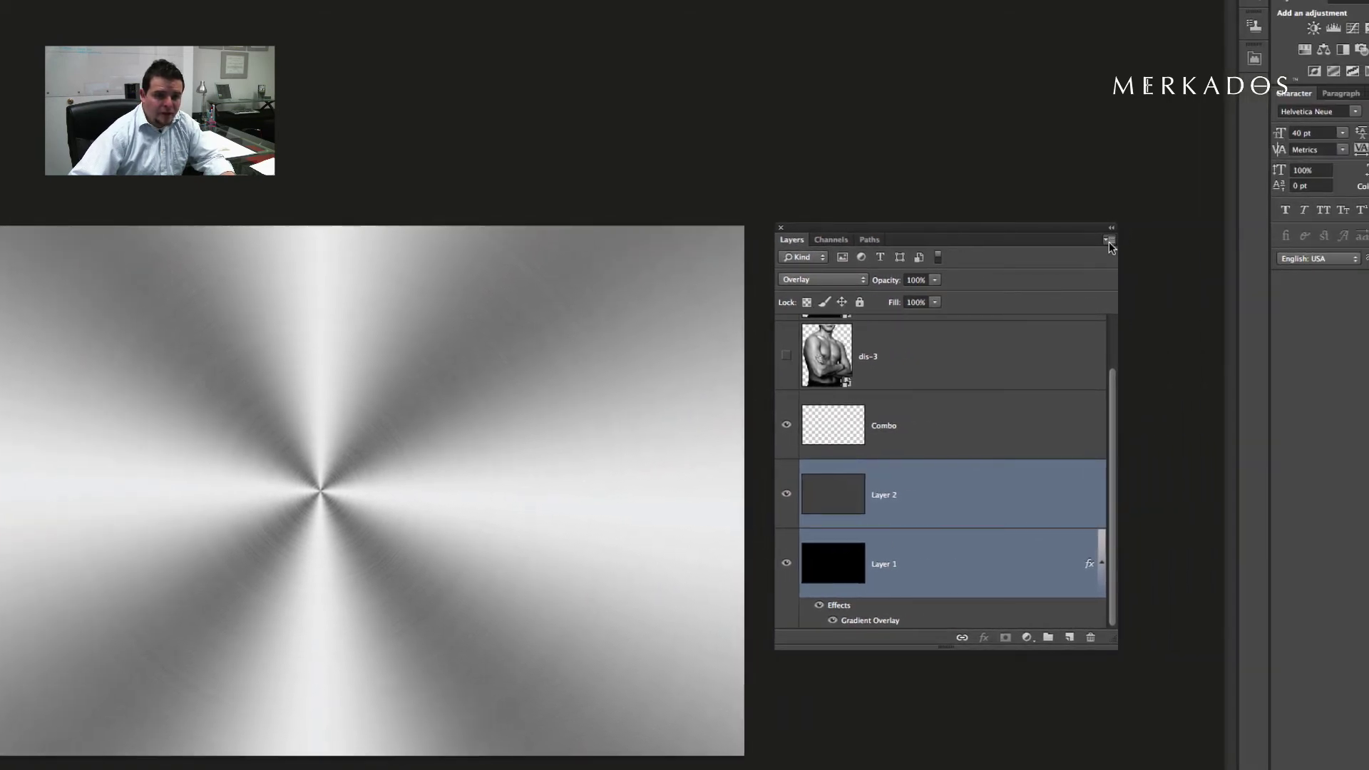
left_click(1110, 241)
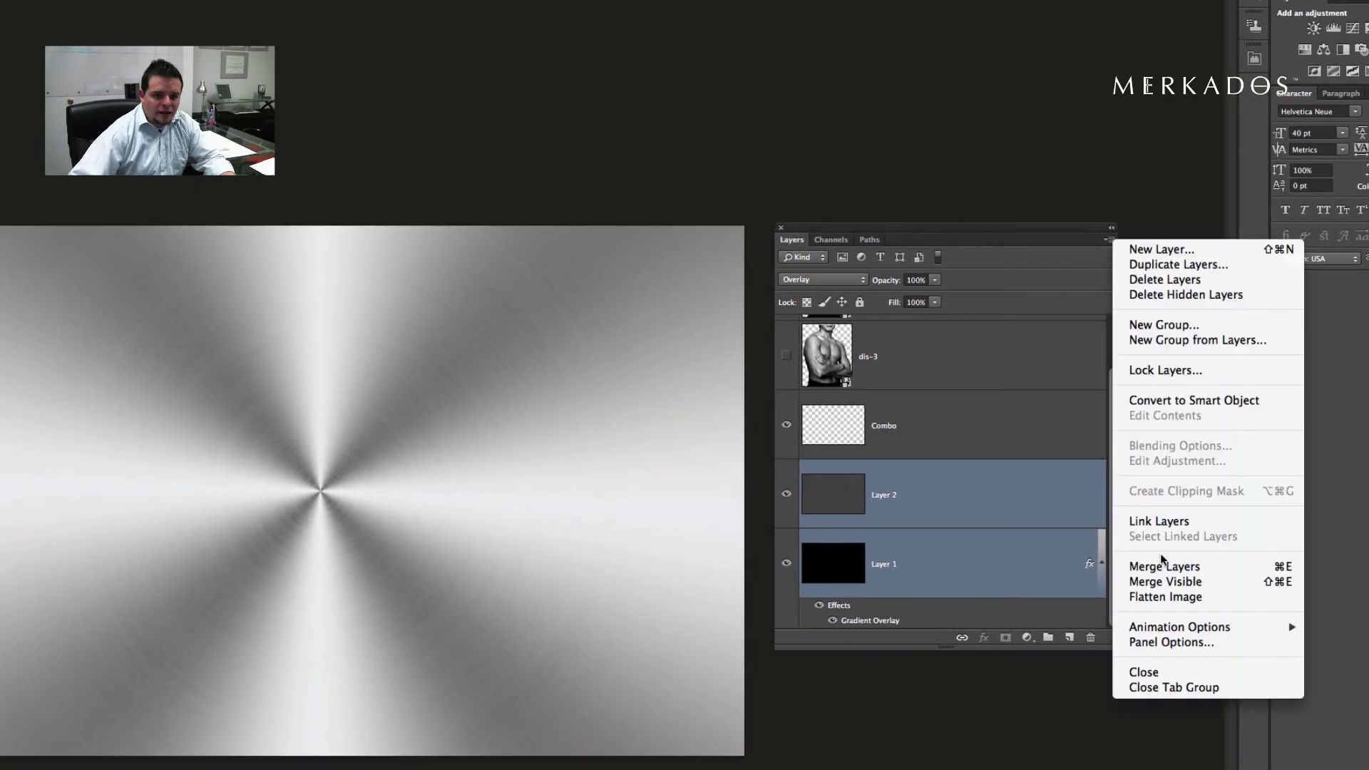
left_click(1174, 581, "alt")
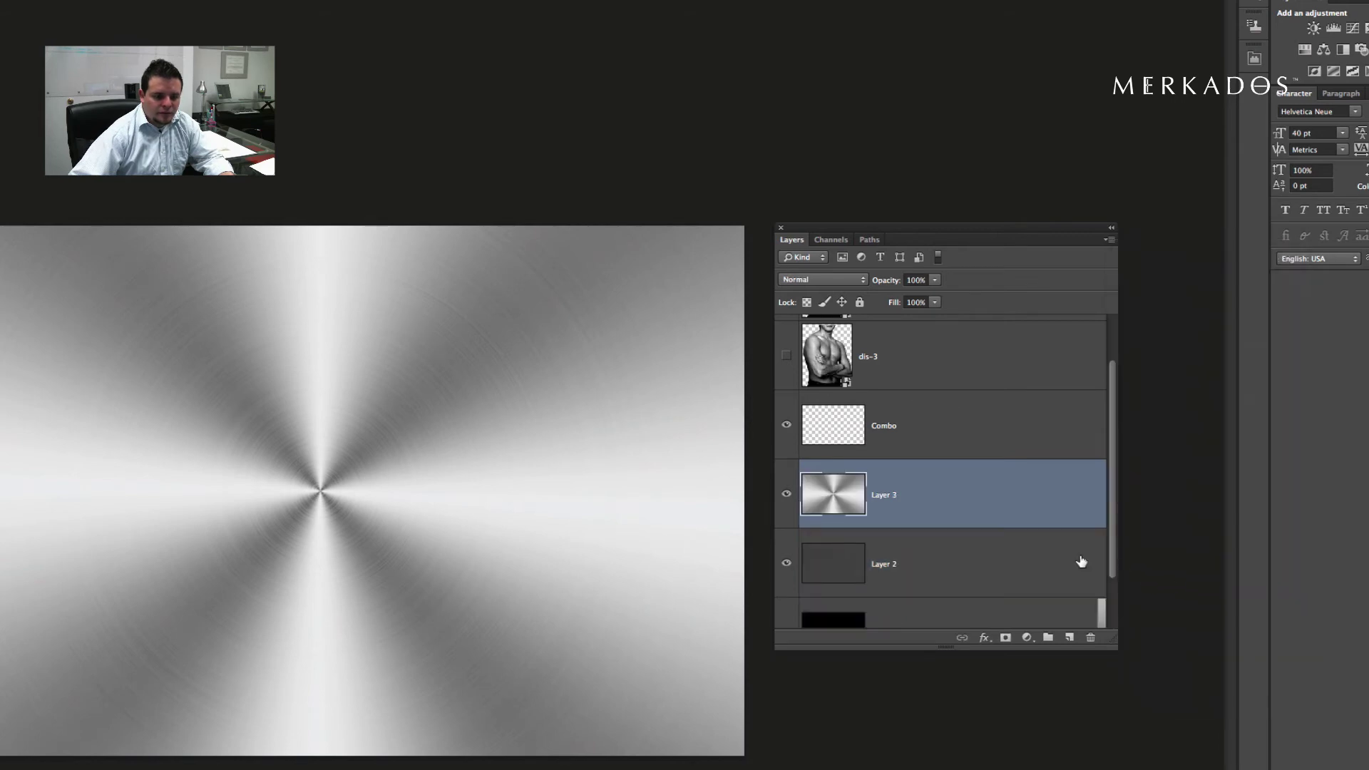
scroll(998, 558, "down", 2)
scroll(998, 558, "up", 2)
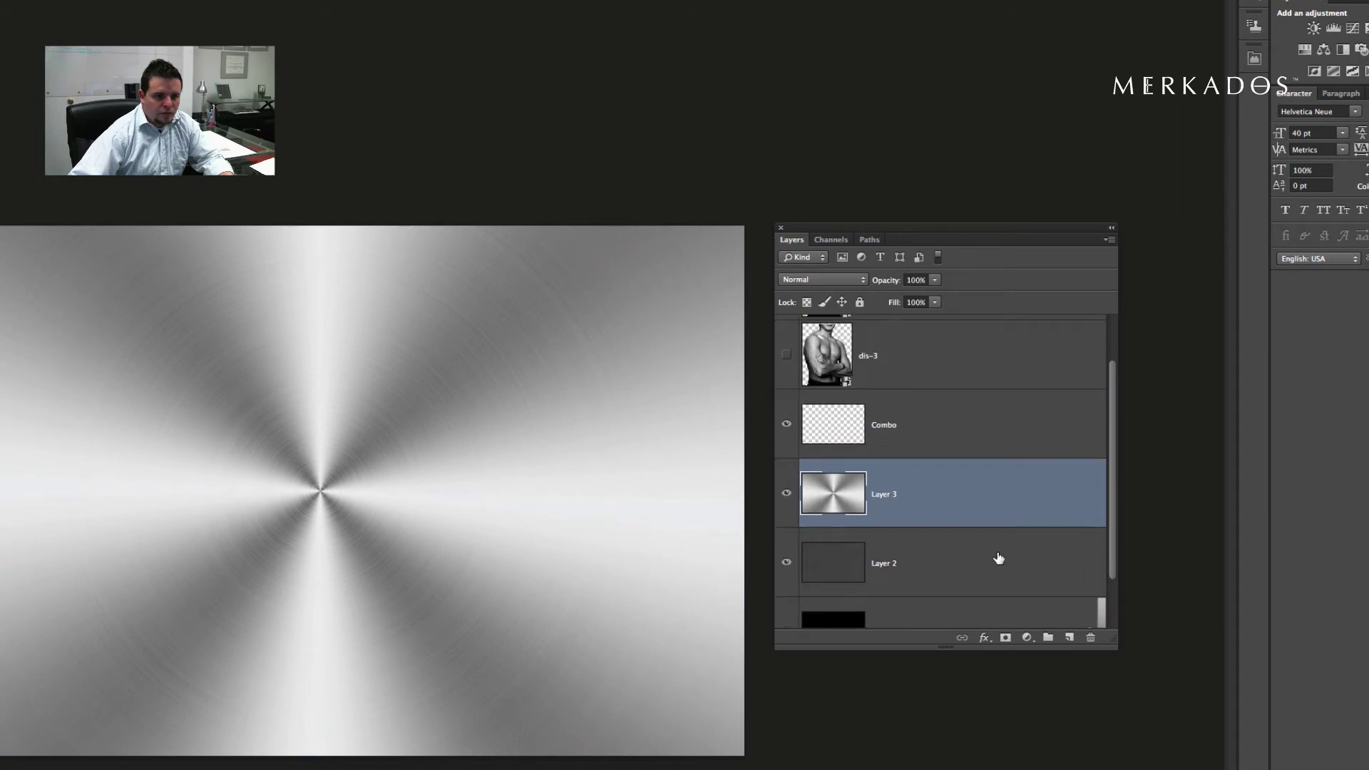
key("ctrl+z")
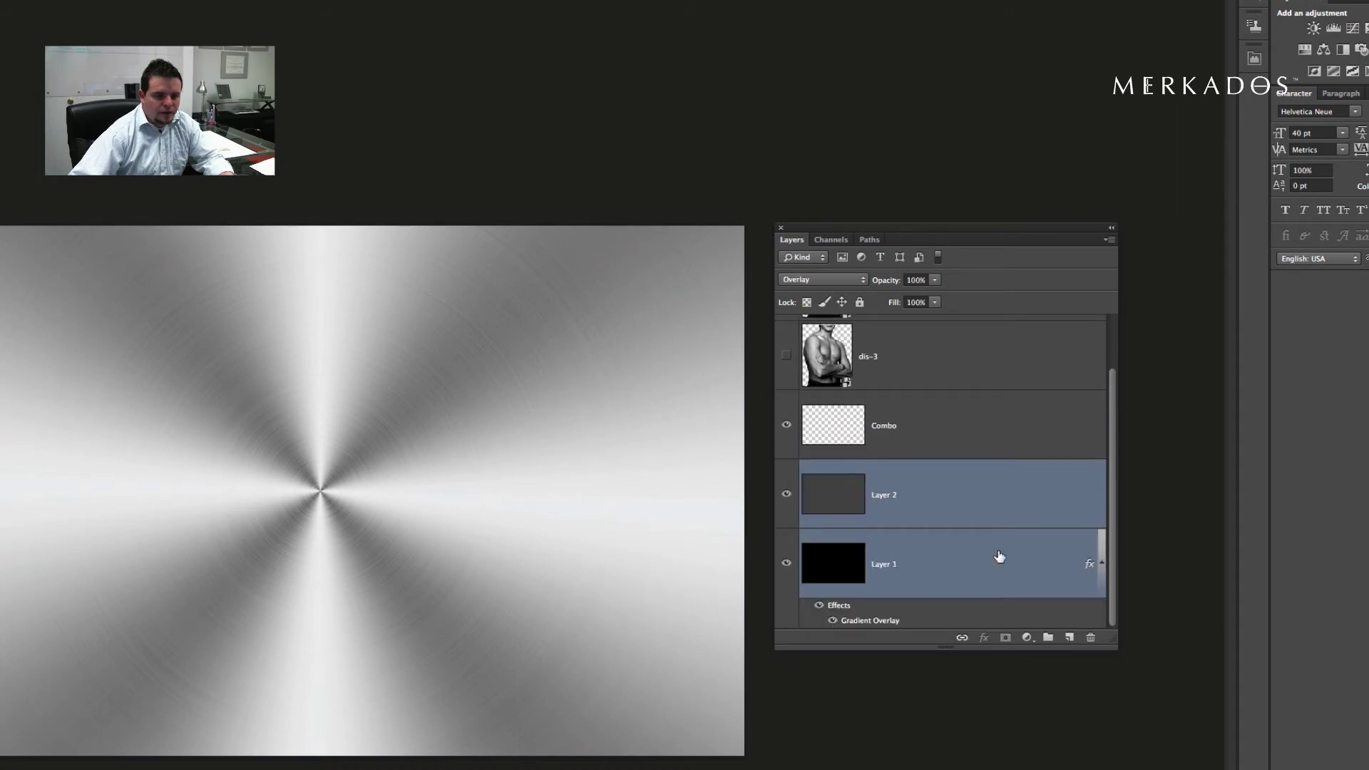
Merge copies of Layer 2 and Layer 1 into a new layer and delete the empty Combo layer
scroll(999, 558, "up", 2)
scroll(1000, 558, "down", 2)
left_click(1110, 240)
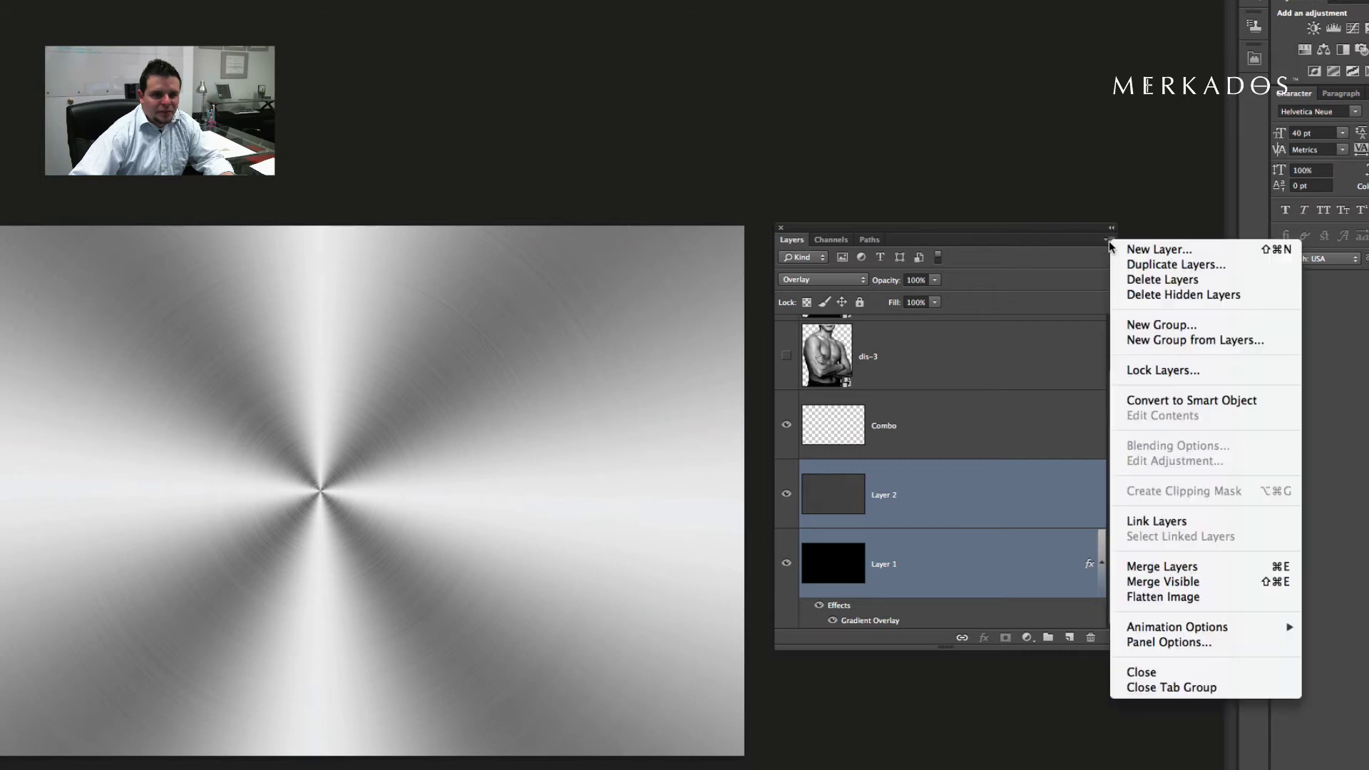
left_click(1205, 568, "alt")
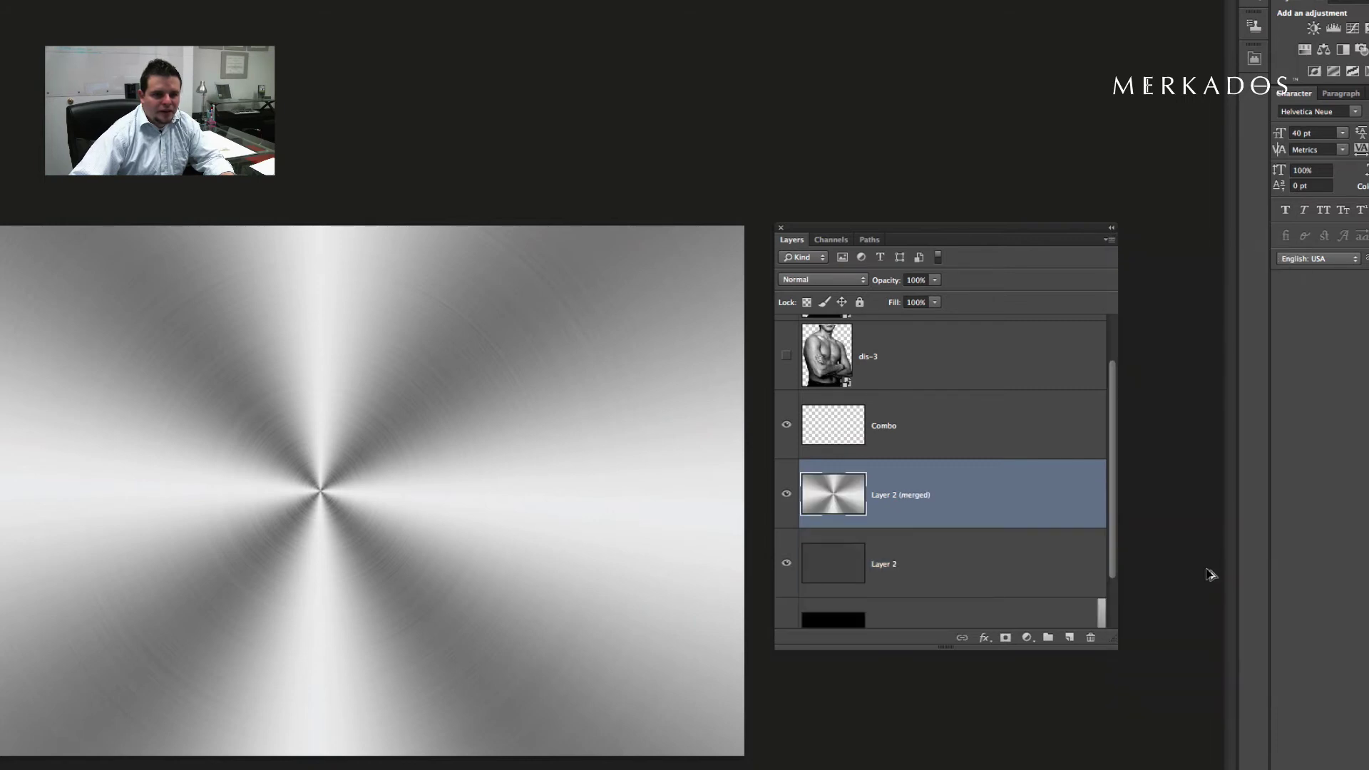
left_click_drag(887, 426, 1089, 637)
Rename the merged brushed-metal layer as Combo, and delete that layer
double_click(891, 427)
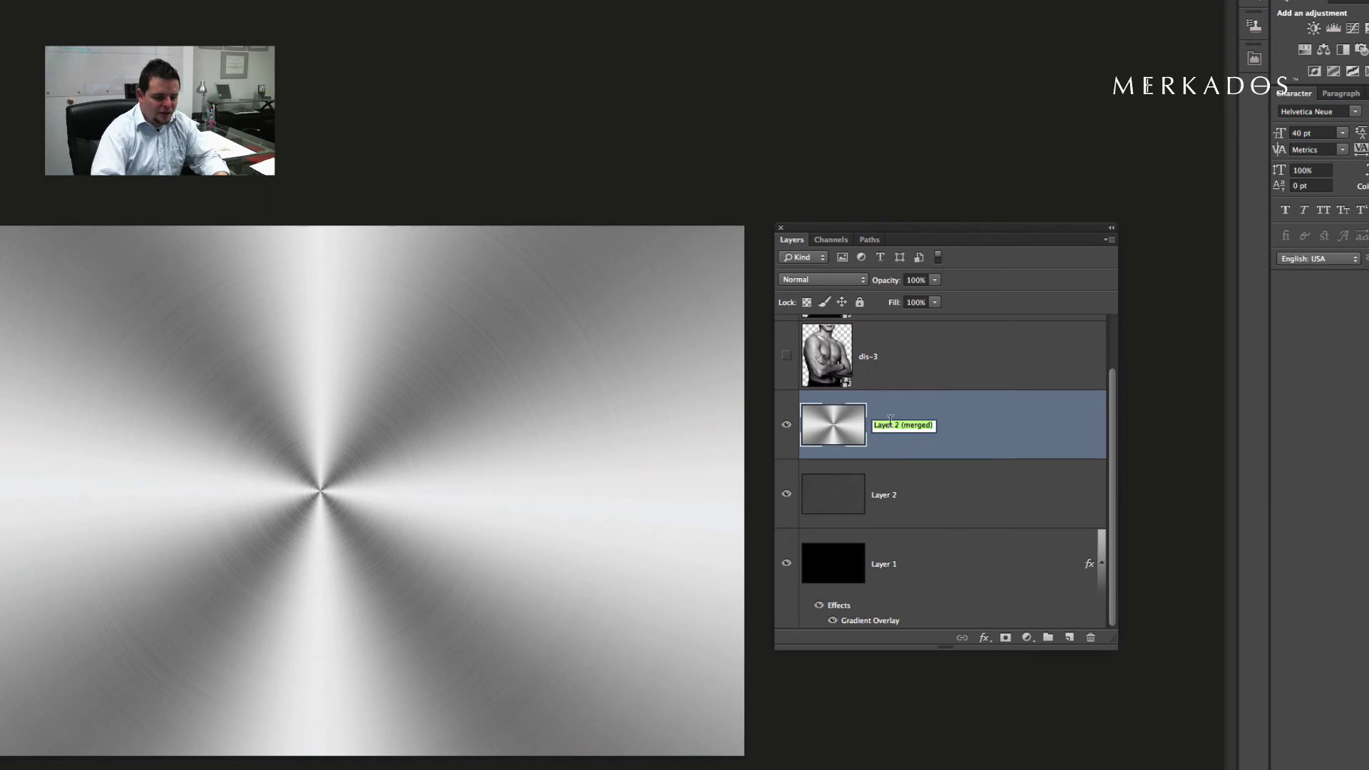
type("Combo")
key("Return")
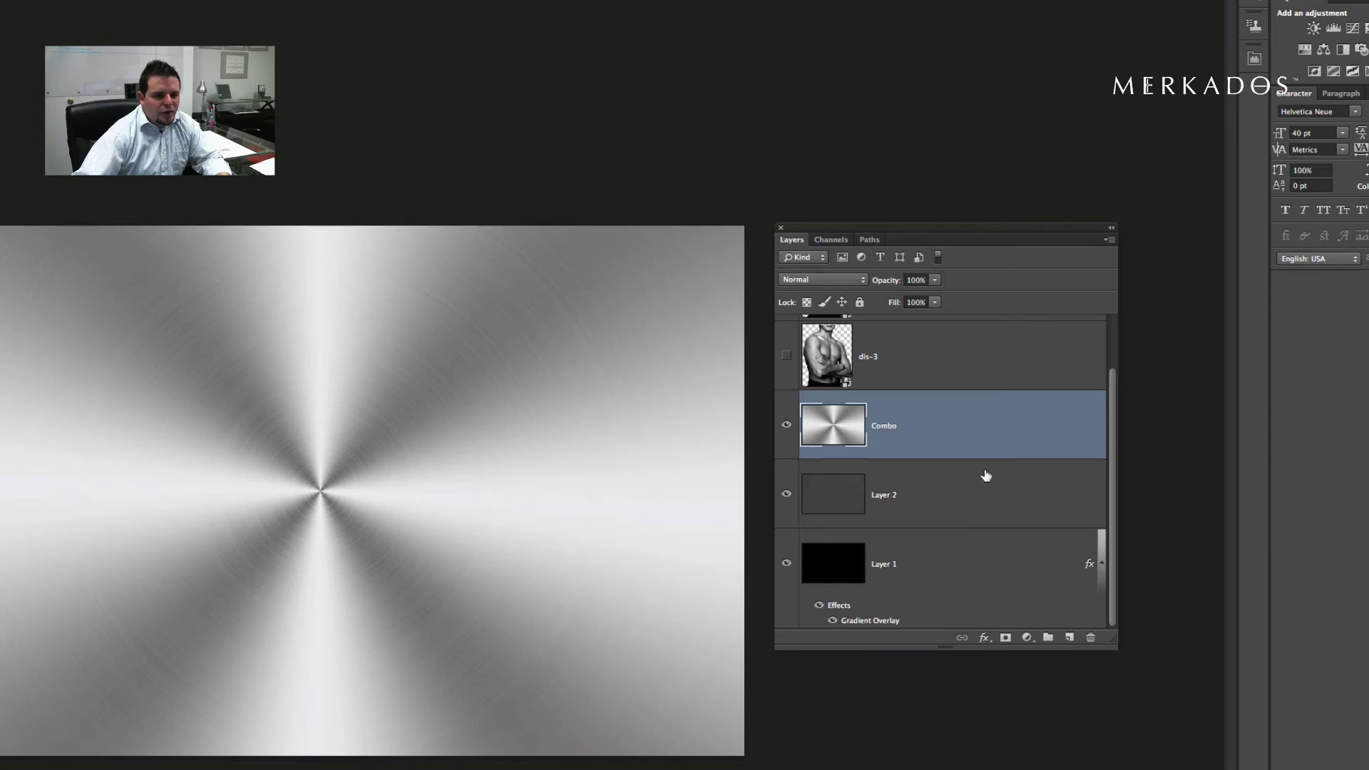
left_click_drag(1013, 433, 1090, 637)
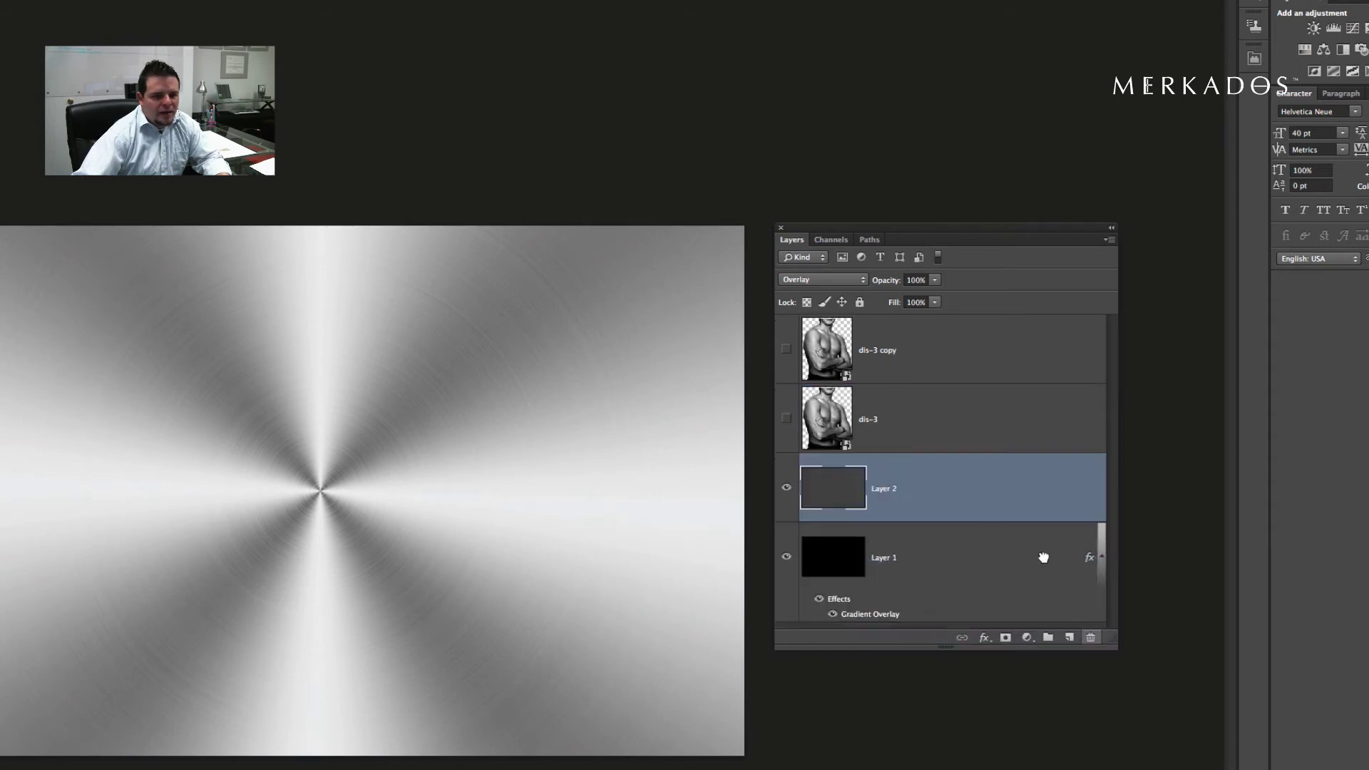
With Layer 2 and Layer 1 selected, stamp the visible layers into a new layer and rename it Combo
left_click(924, 562, "shift")
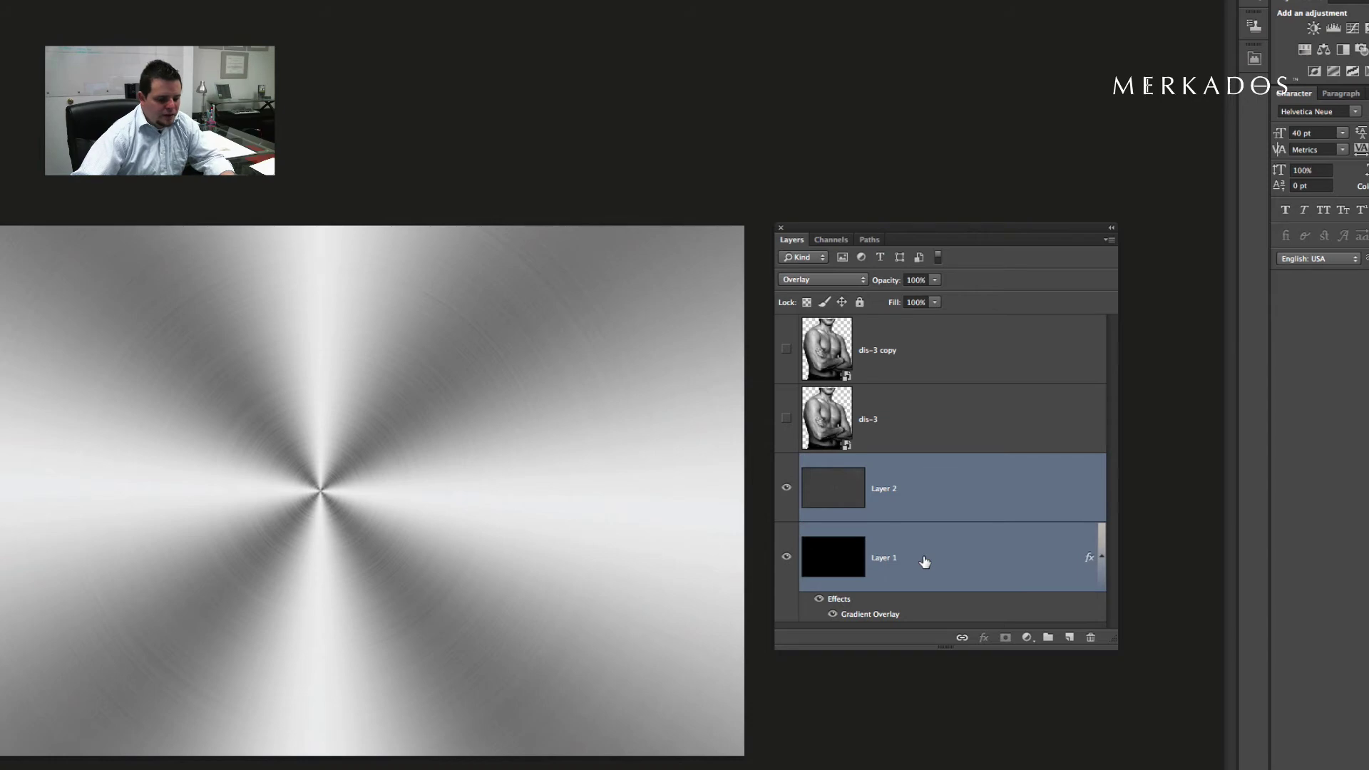
left_click(1110, 242)
left_click(1185, 580, "alt")
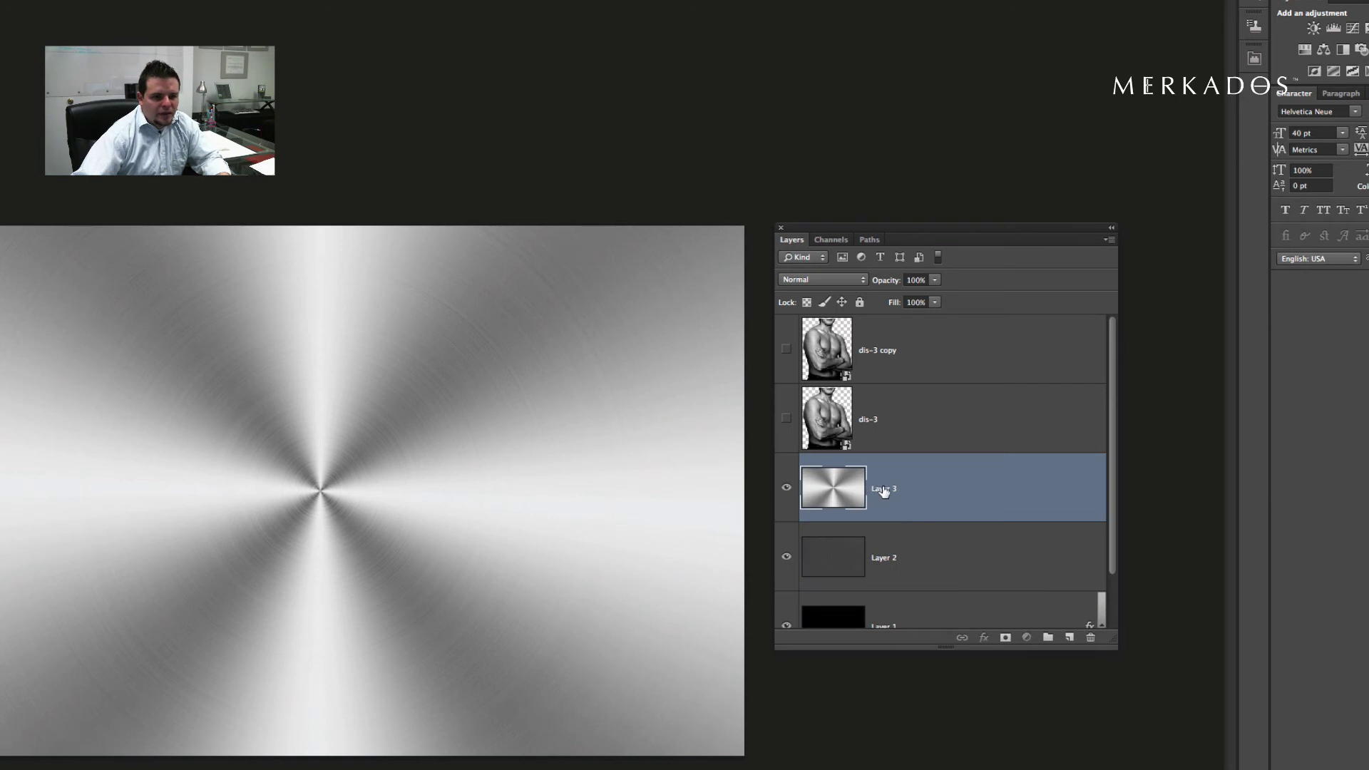
double_click(883, 489)
type("Combo")
key("Return")
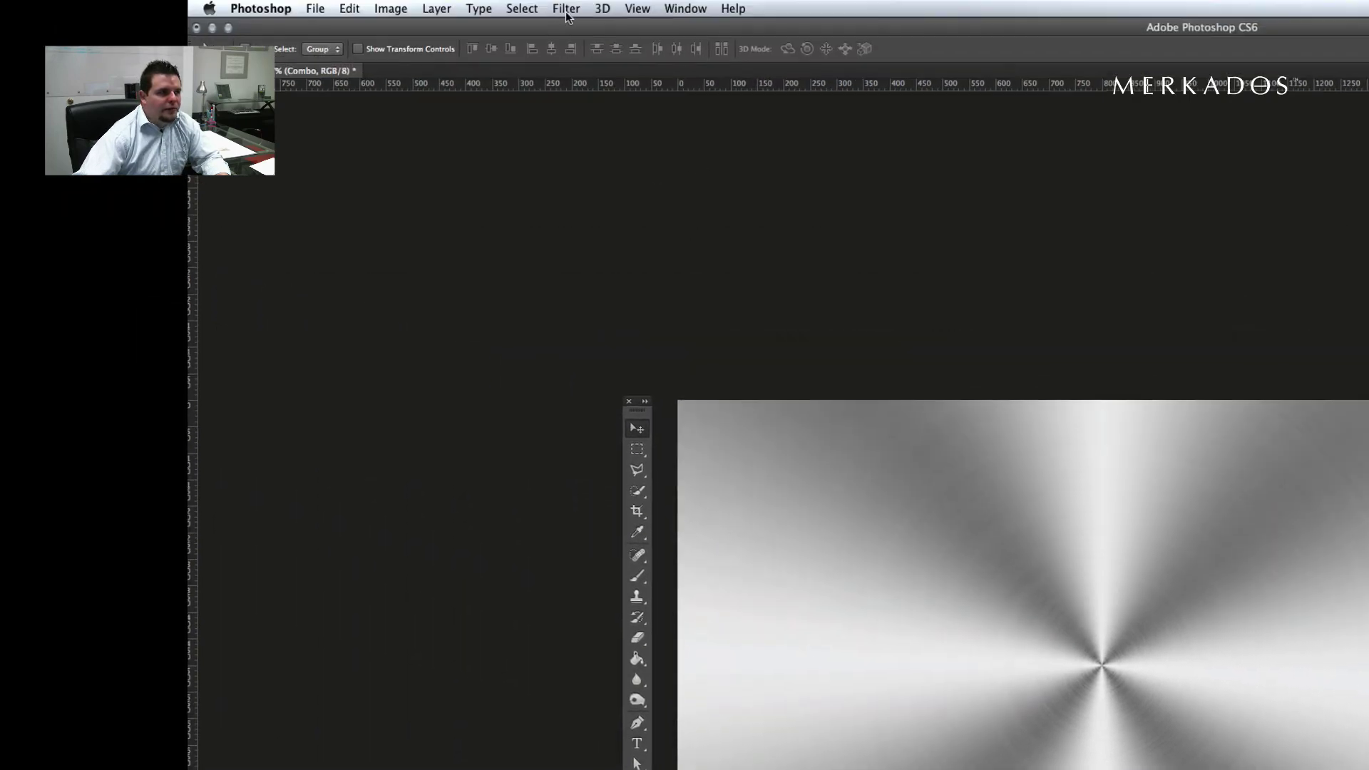
Start the Lighting Effects filter on the Combo layer and set its texture channel to None
left_click(567, 10)
mouse_move(613, 259)
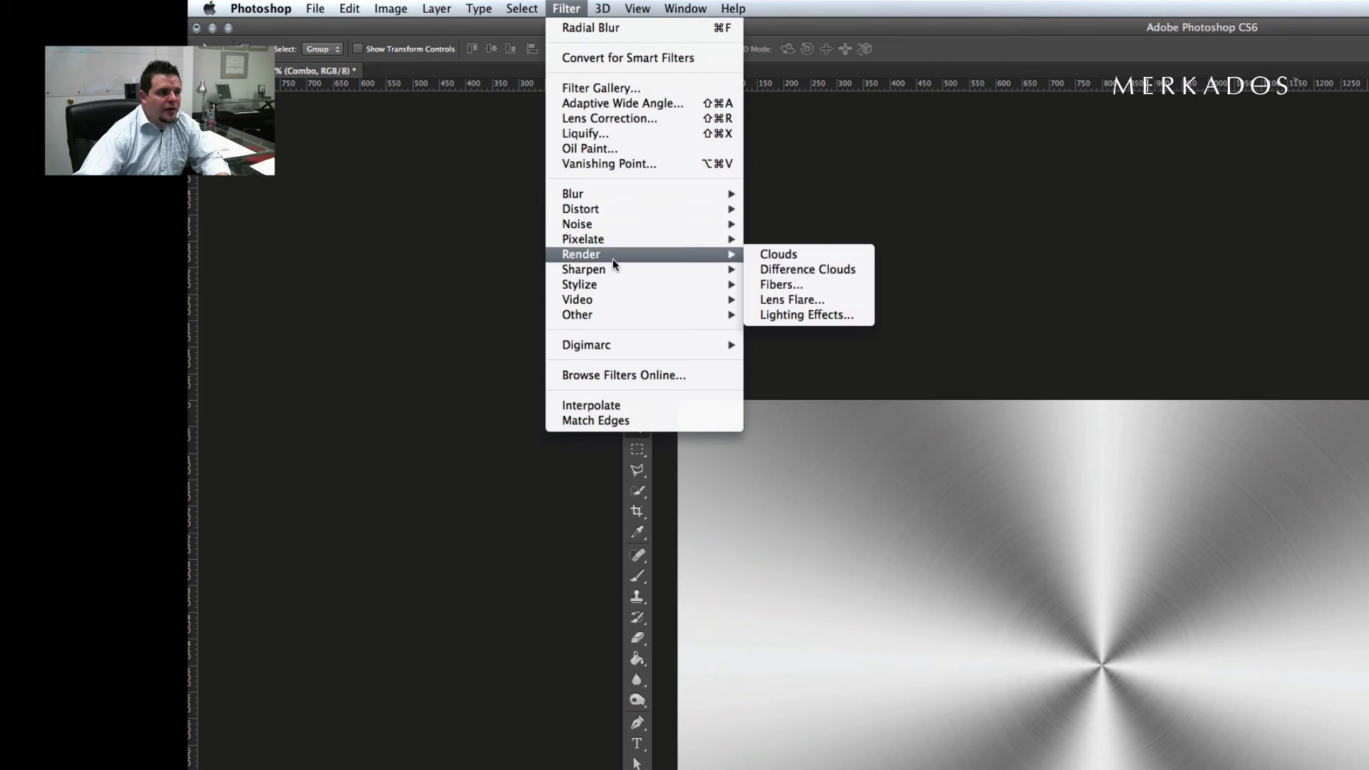
left_click(808, 314)
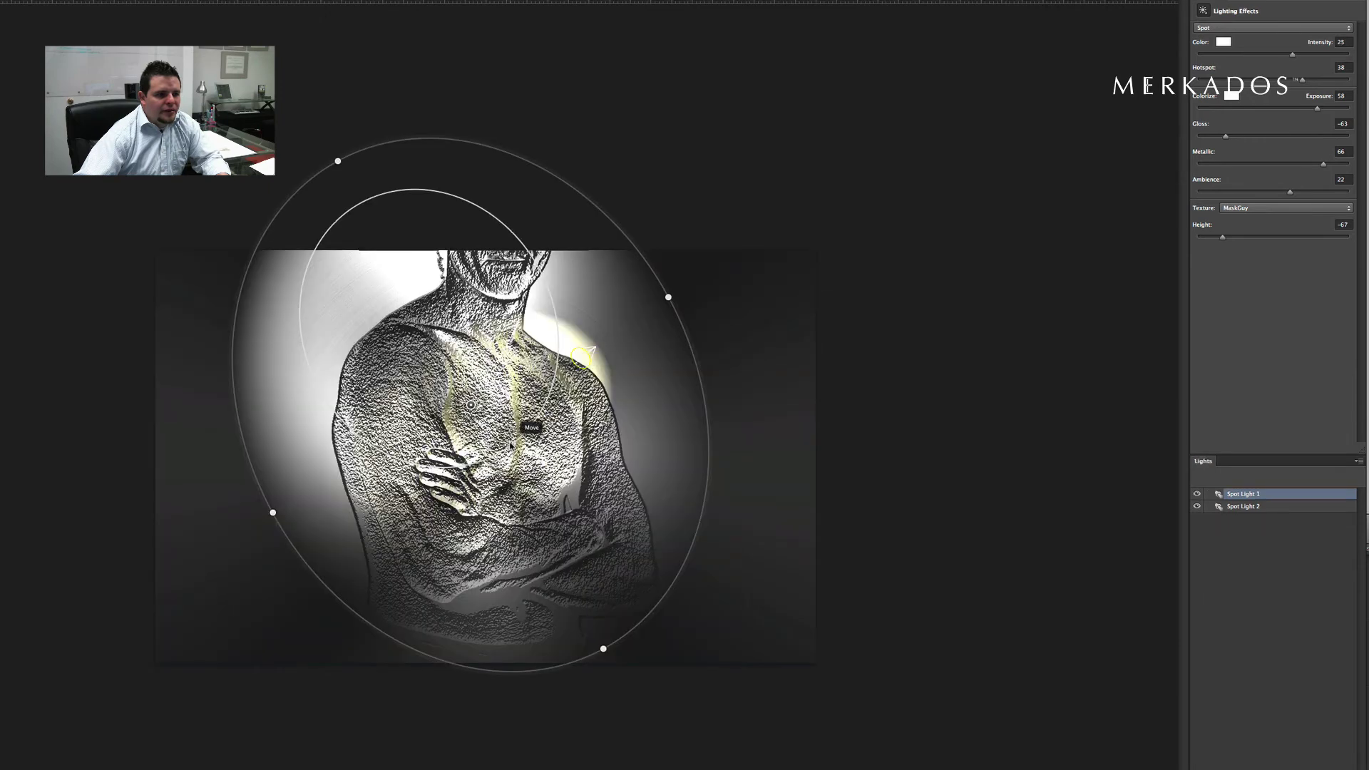
left_click(1256, 208)
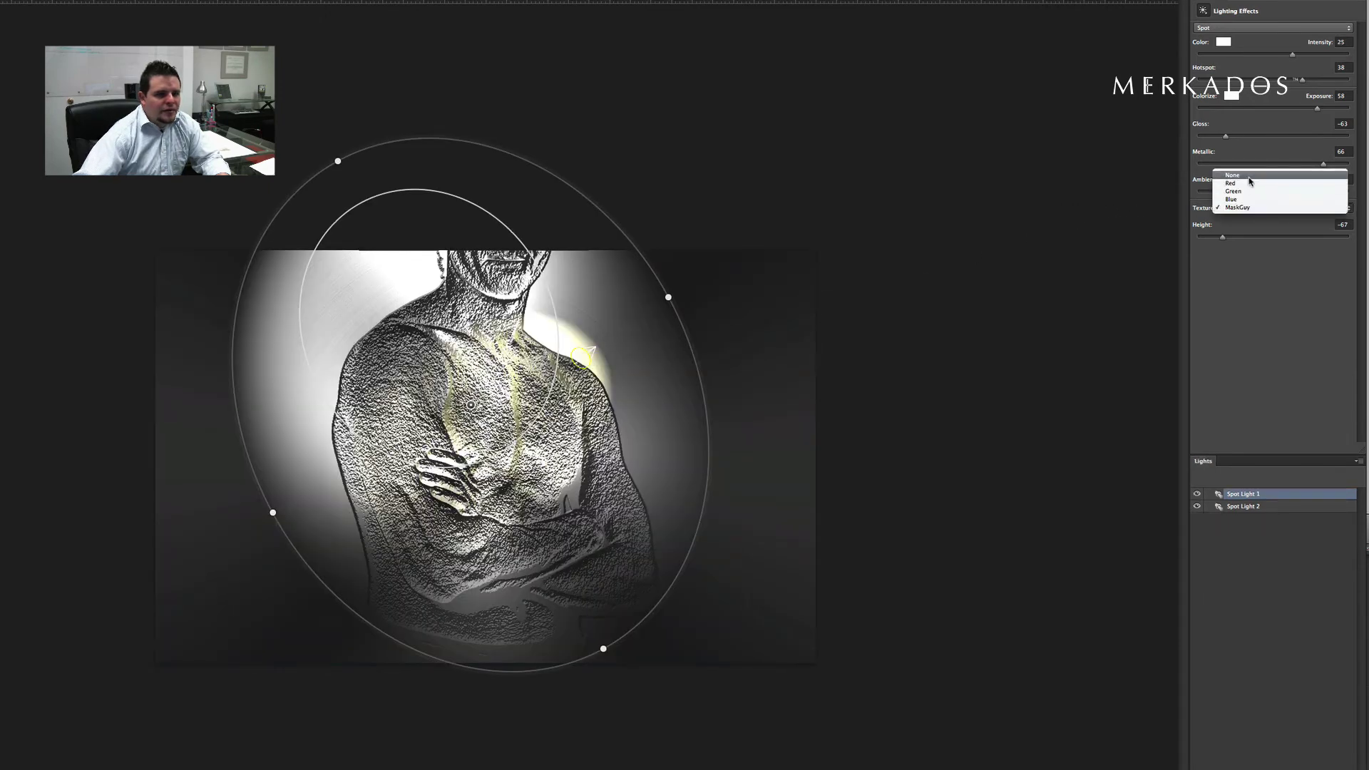
left_click(1258, 217)
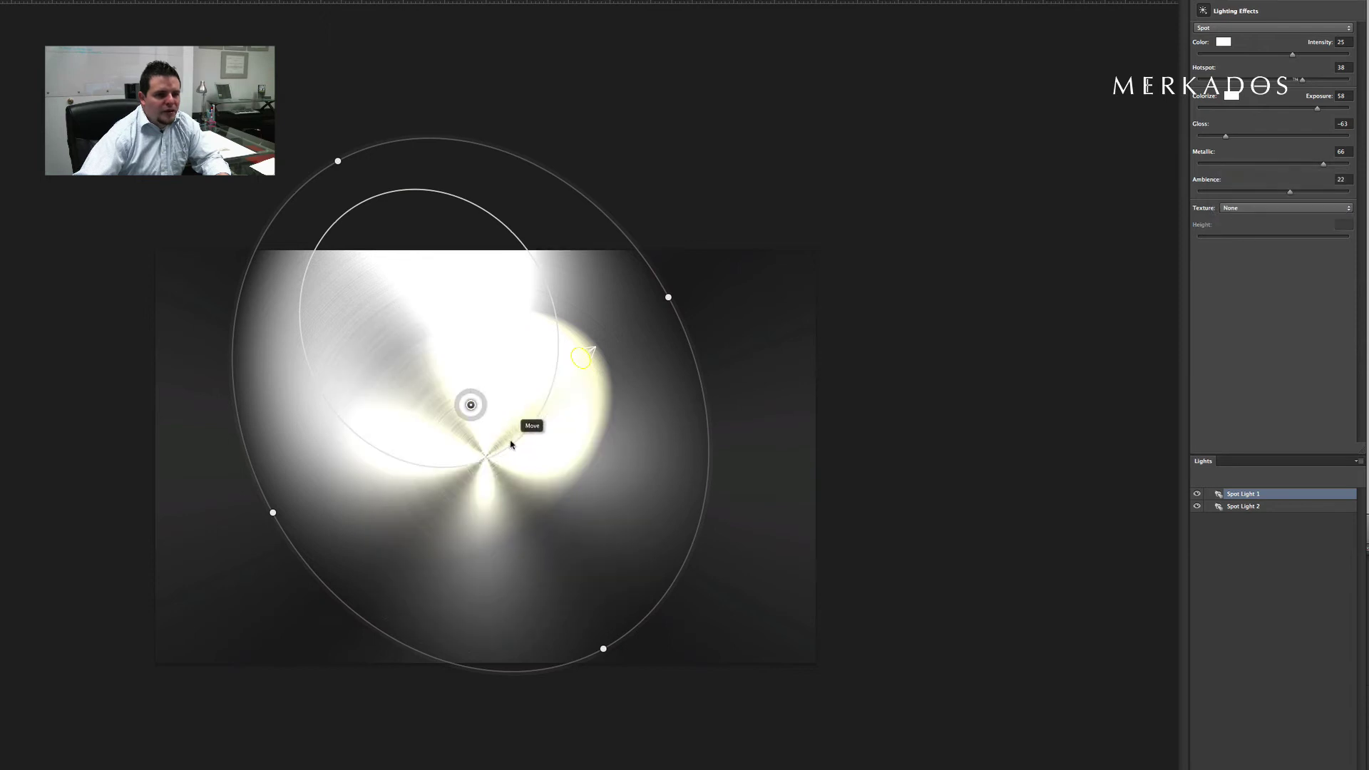
Stretch Spot Light 1 outward and shift it down and left, and move the yellow Spot Light 2 to the right
left_click_drag(338, 161, 294, 148)
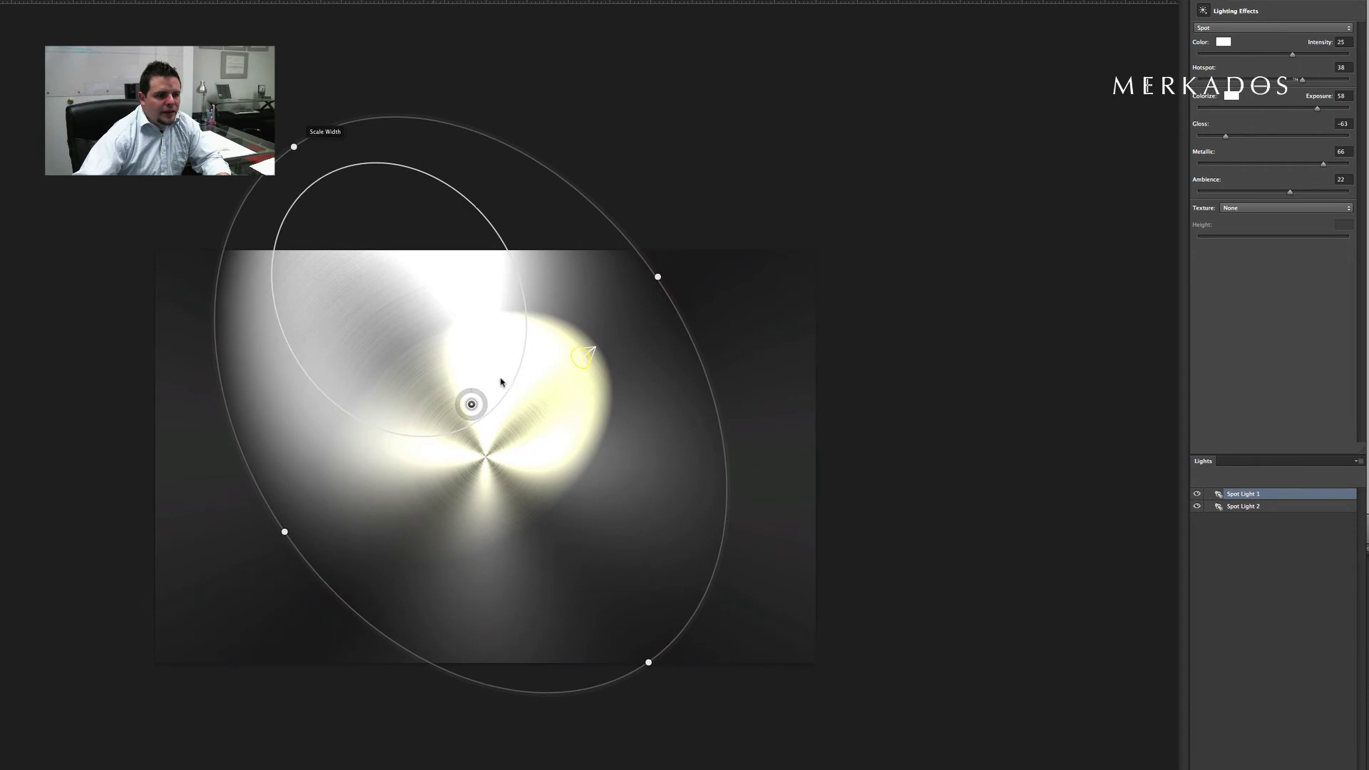
left_click_drag(479, 396, 449, 413)
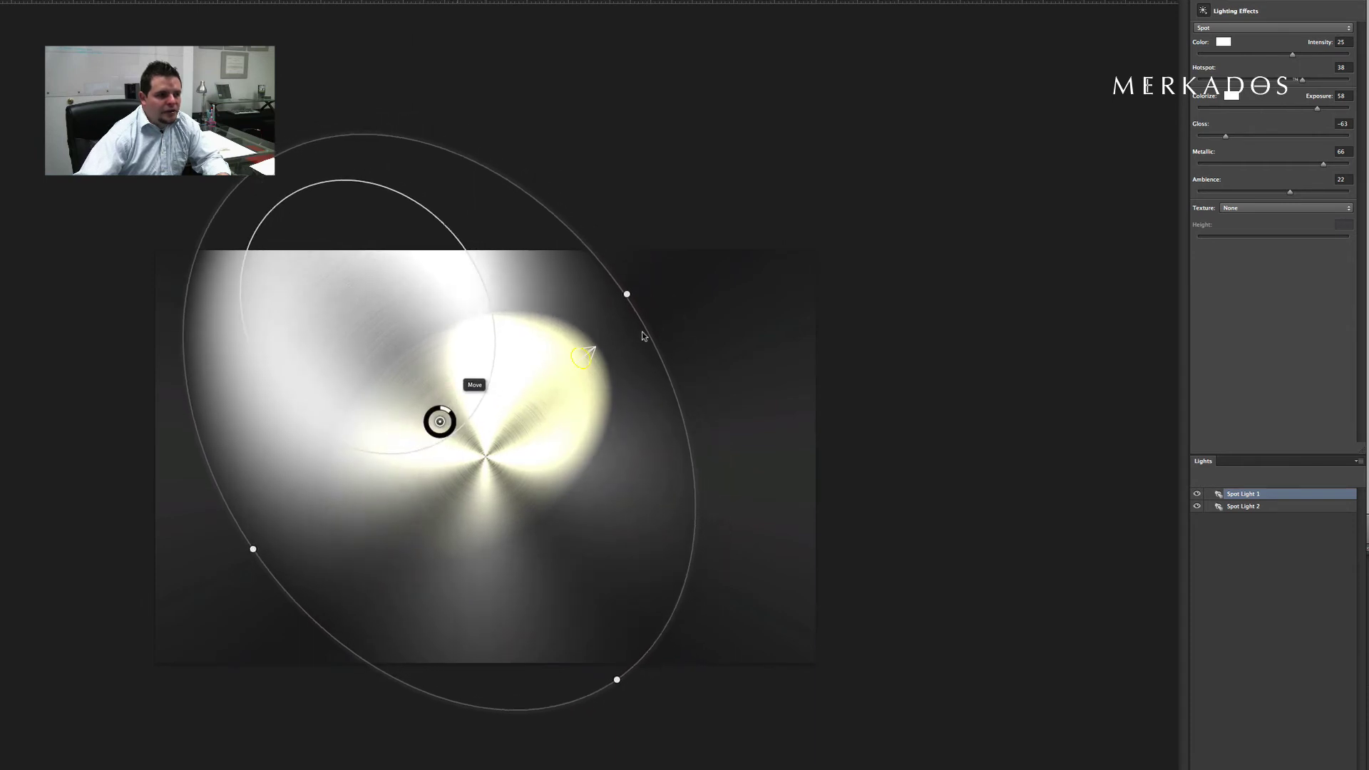
left_click(582, 357)
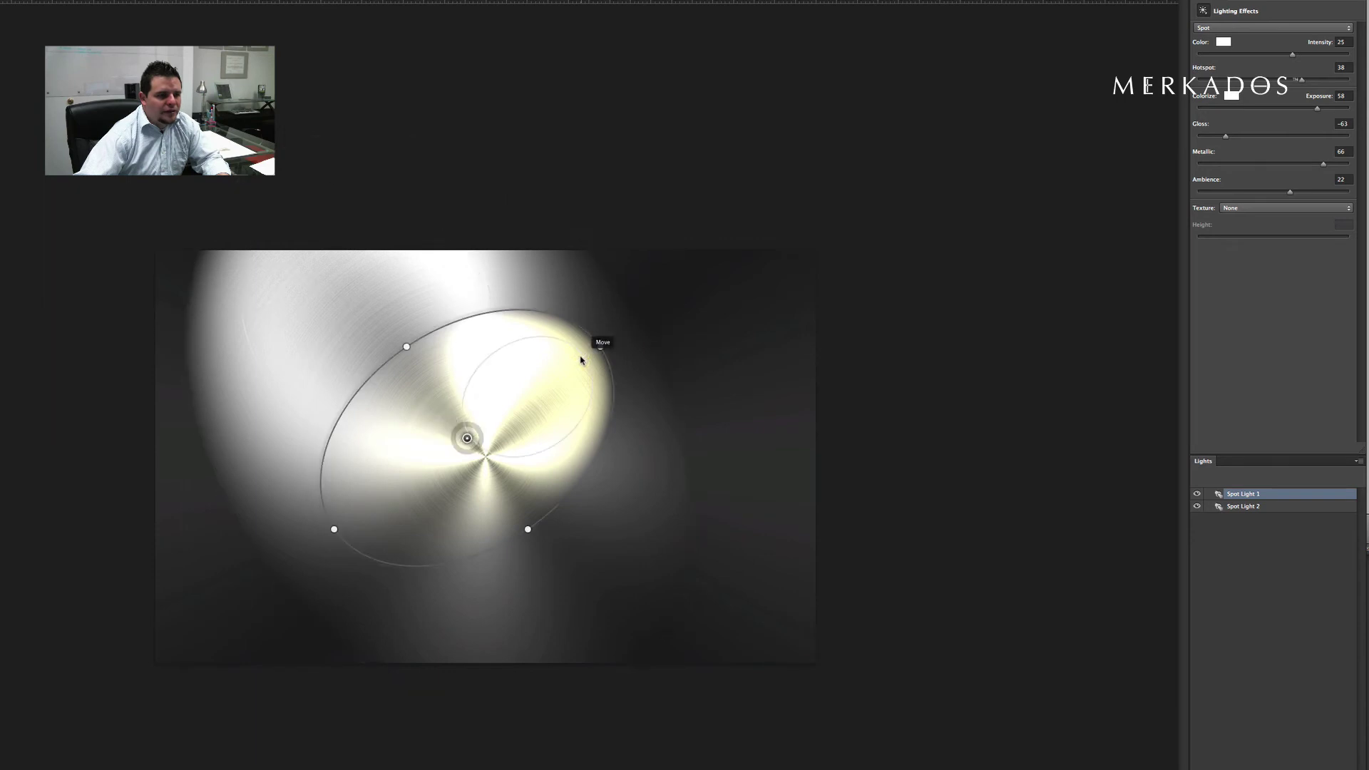
left_click_drag(575, 368, 630, 361)
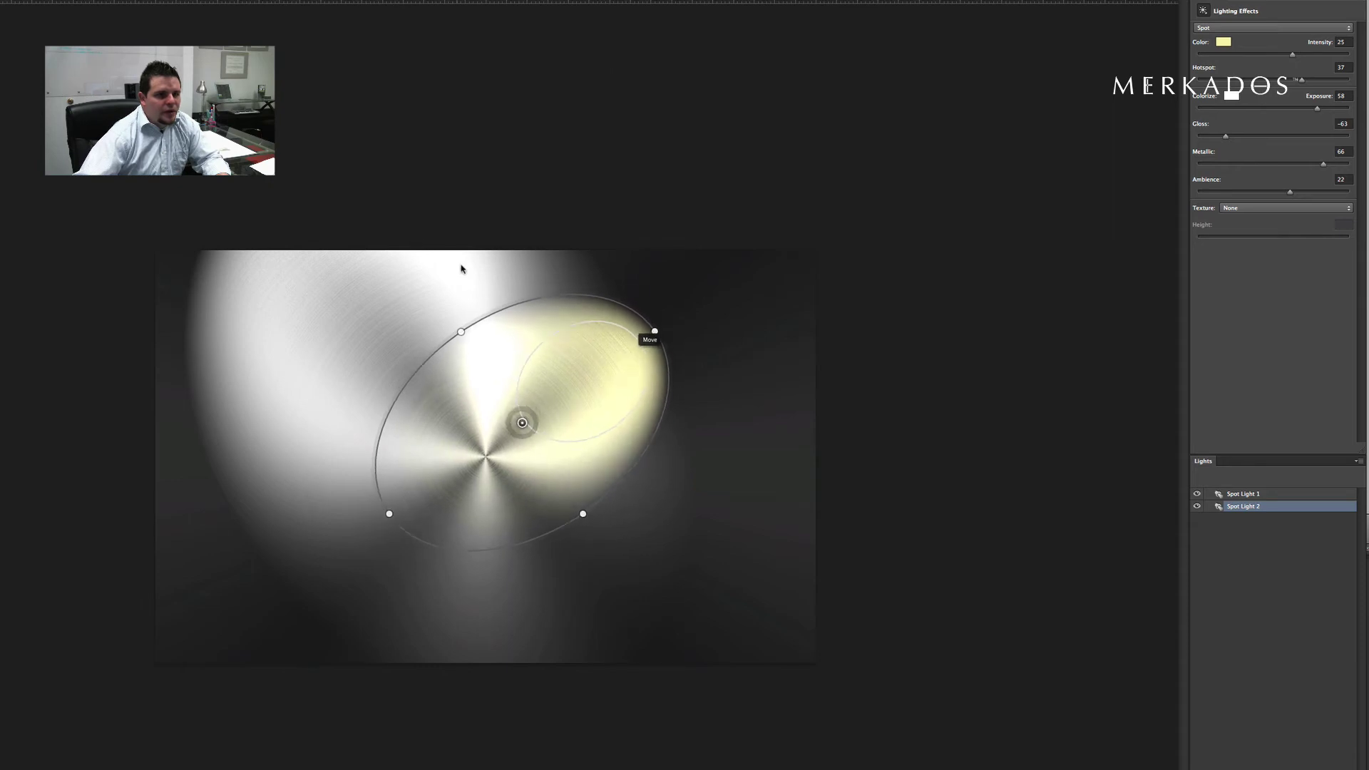
With the yellow Spot Light 2 selected, set the texture channel to MaskGuy
left_click(650, 336)
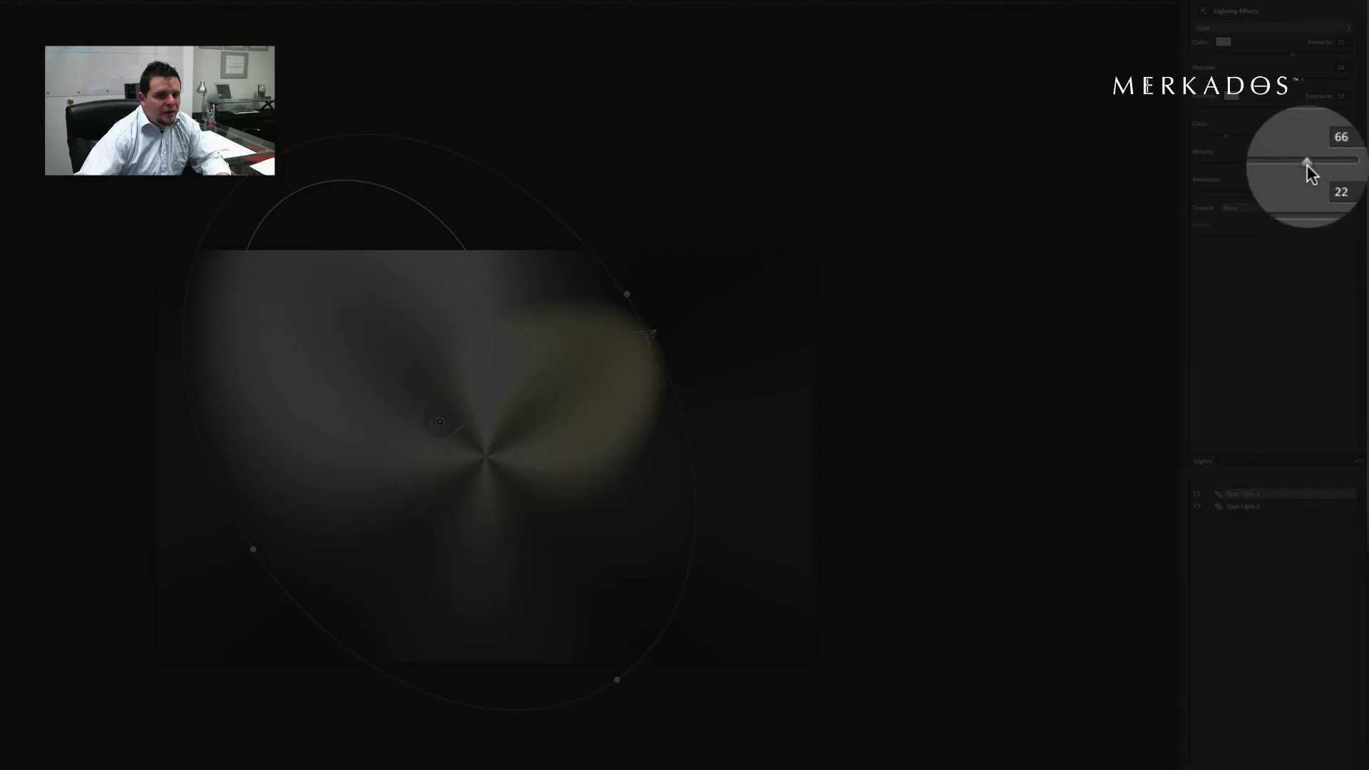
left_click_drag(660, 328, 656, 330)
left_click(656, 331)
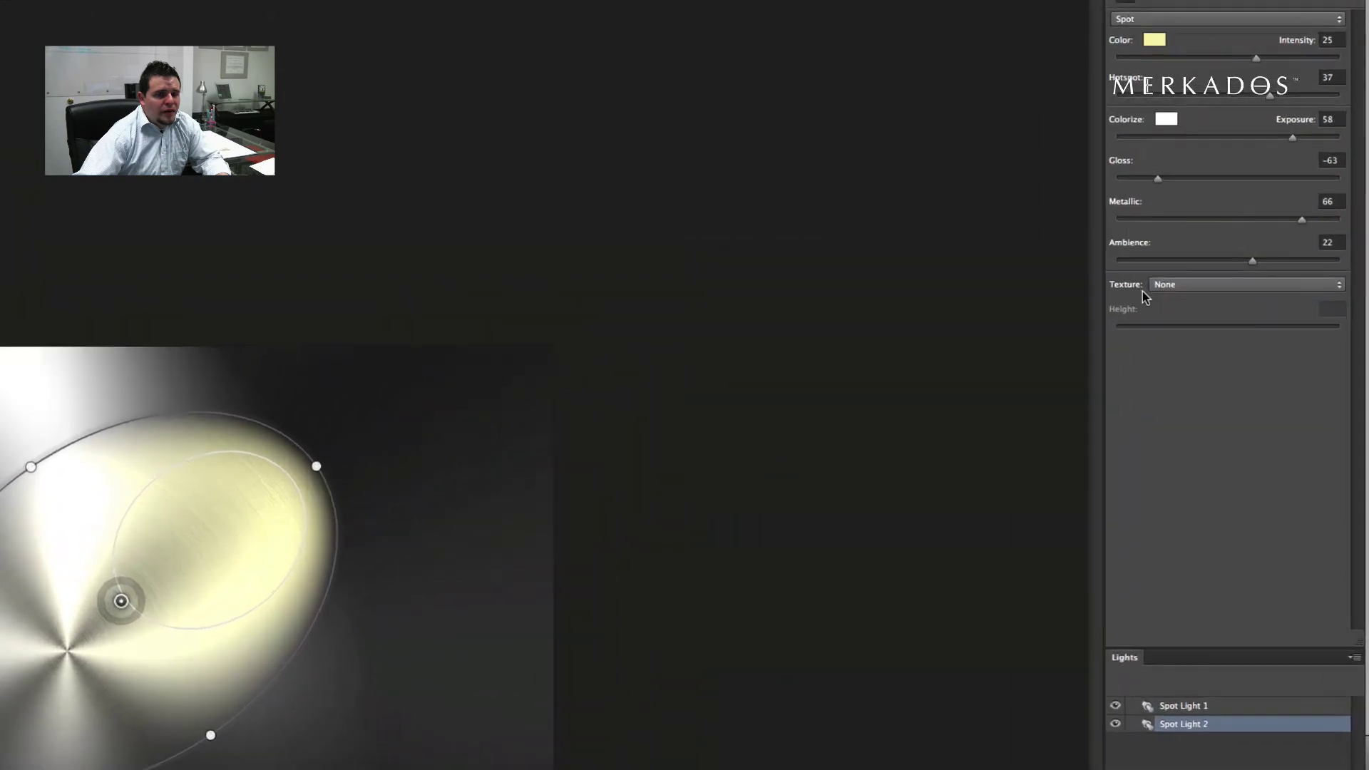
left_click(1161, 318)
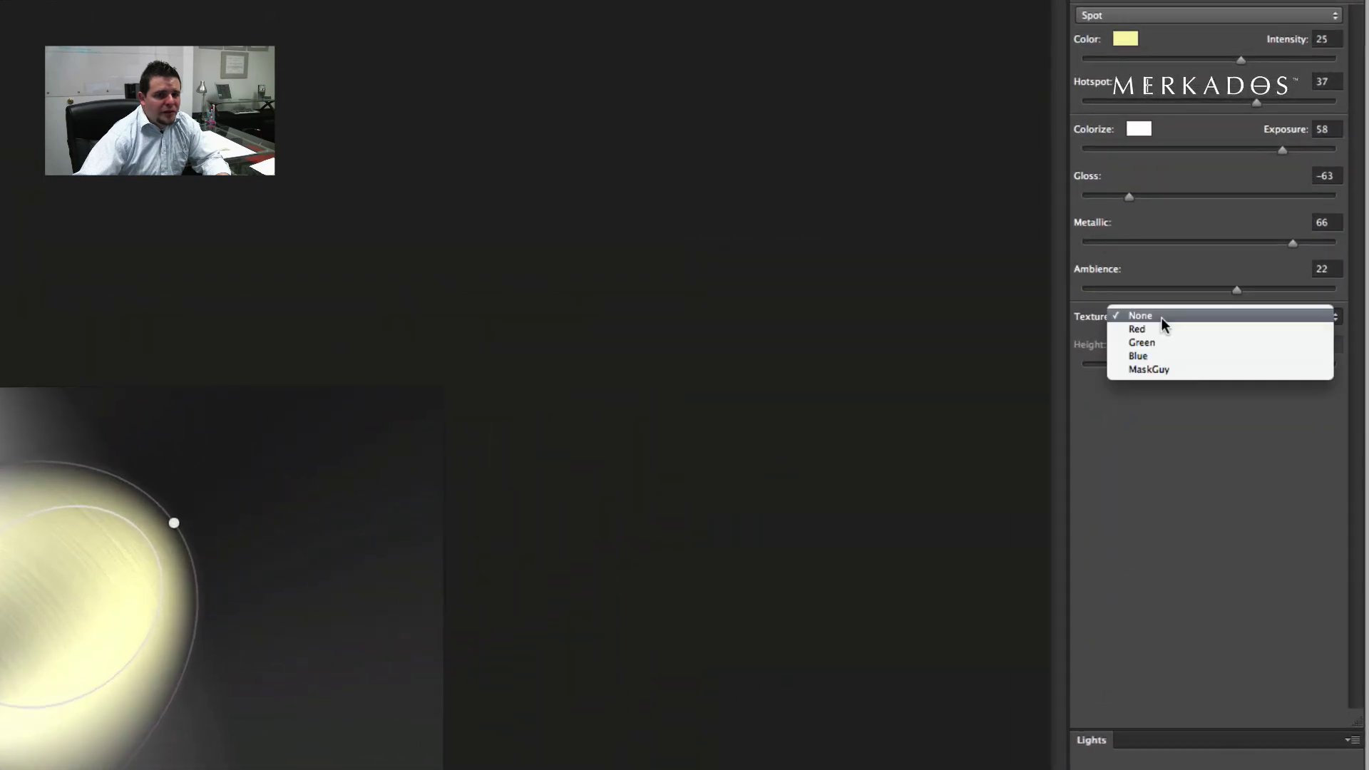
left_click(1167, 368)
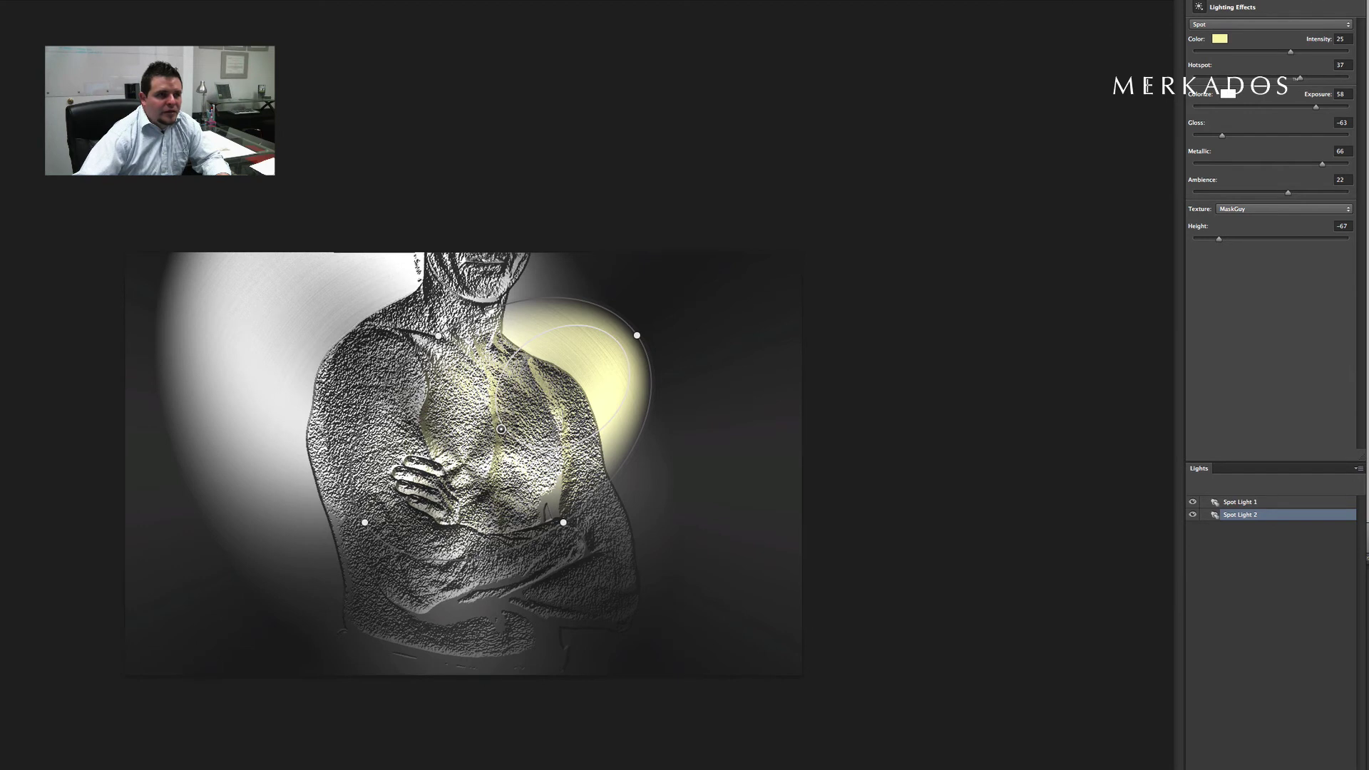
Apply the Lighting Effects filter and move the Combo layer up between dis-3 copy and dis-3
key("Return")
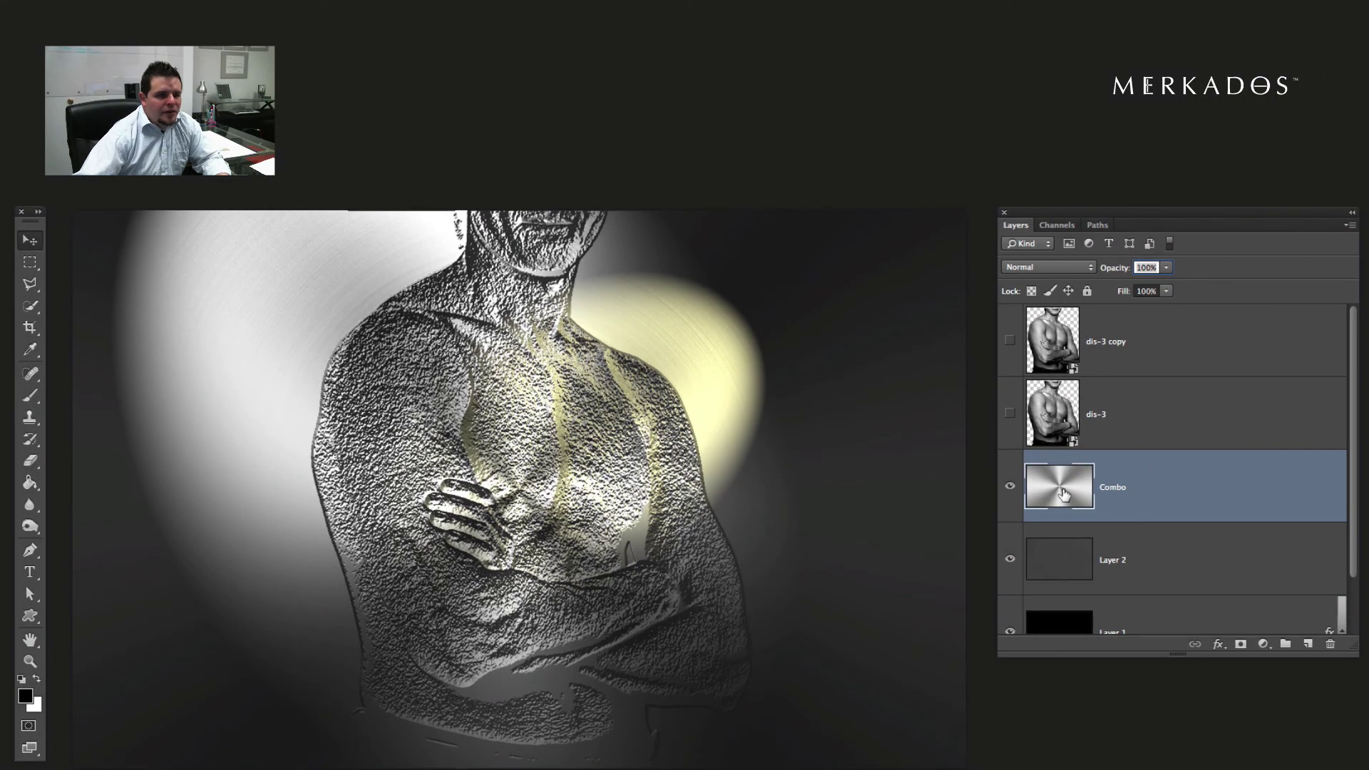
left_click_drag(1175, 479, 1170, 391)
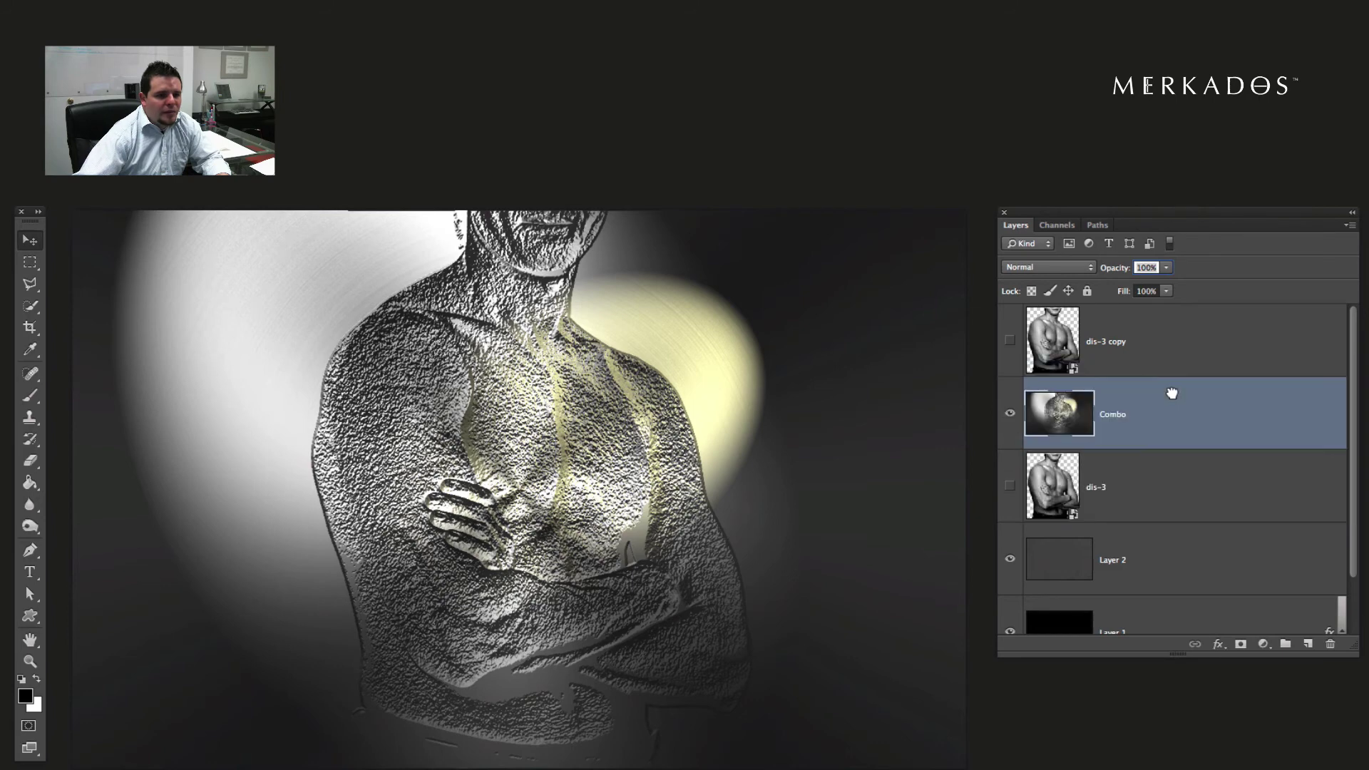
Show the dis-3 layer and blend the Combo layer over it in Overlay mode, comparing the image with and without dis-3
left_click(1011, 487)
left_click(1038, 269)
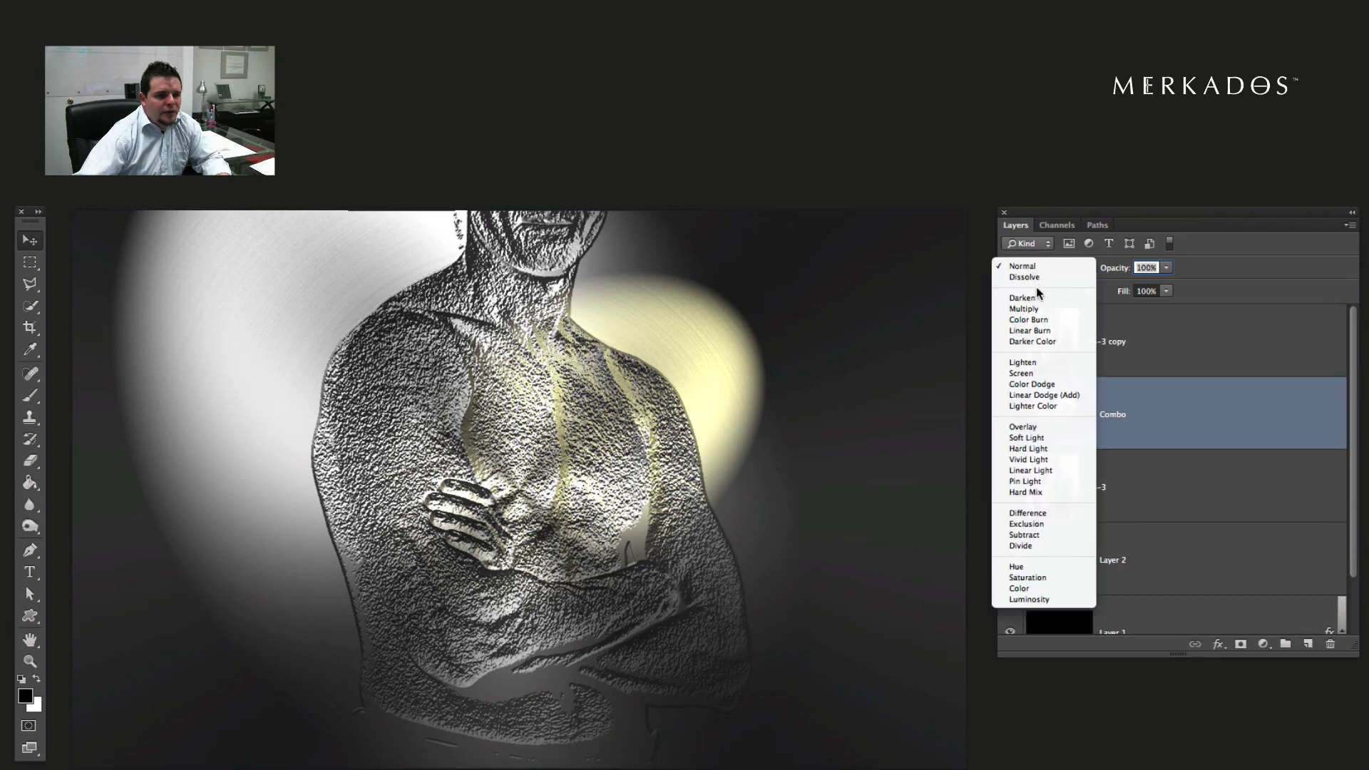
left_click(1038, 426)
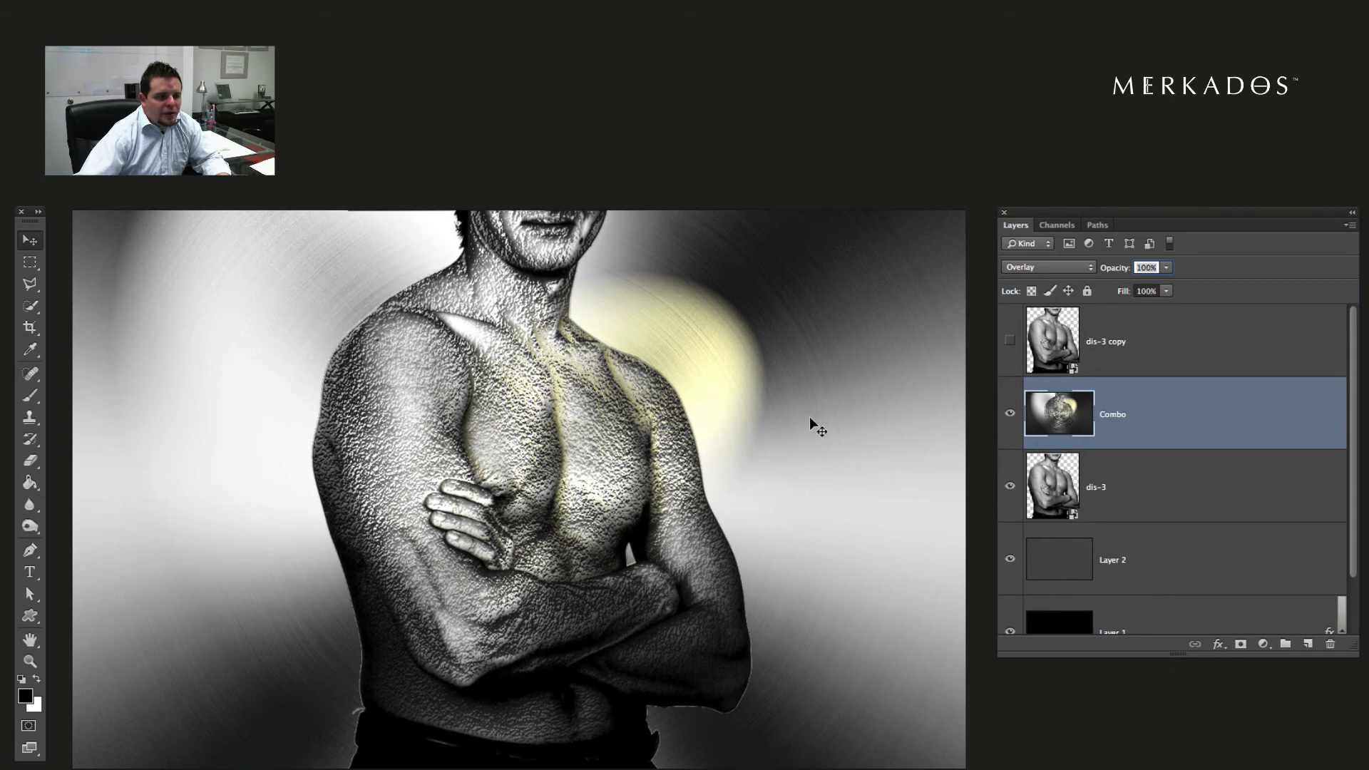
left_click(1010, 488)
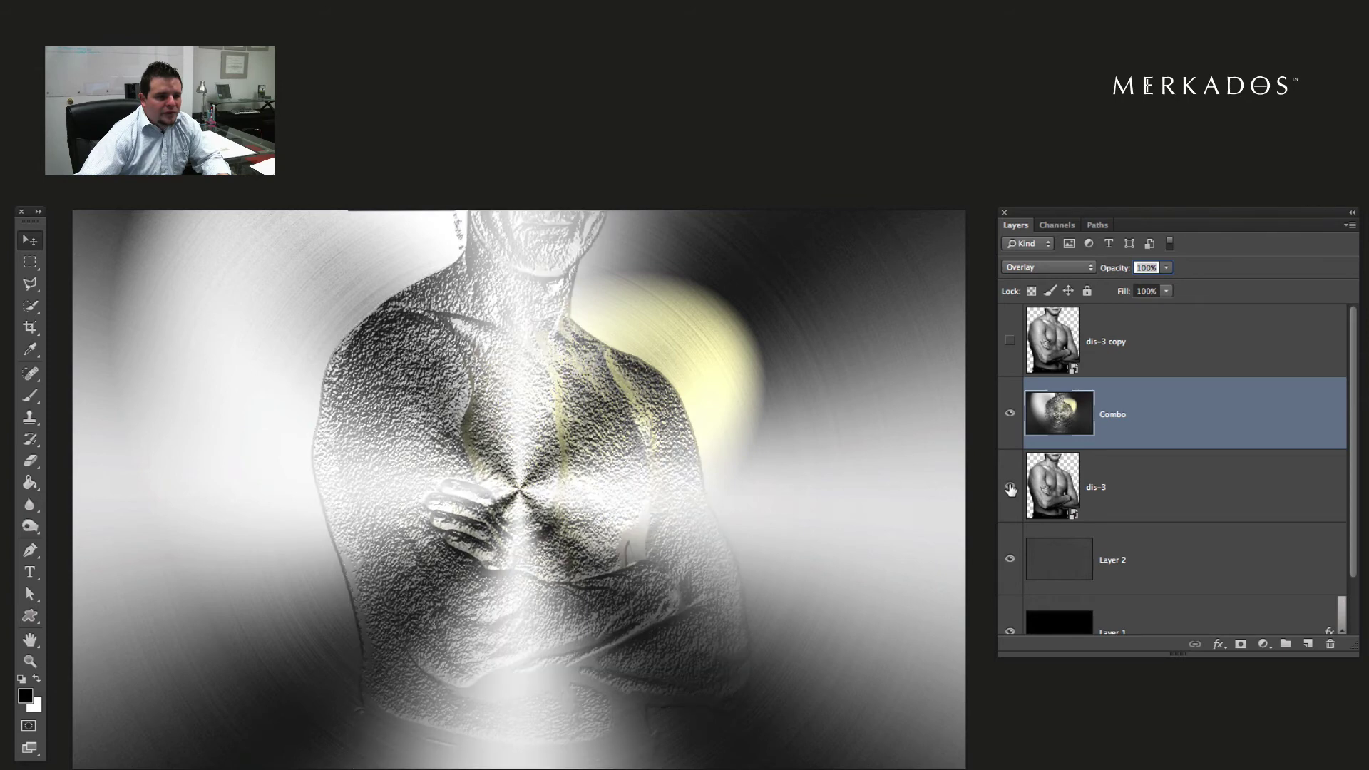
left_click(1009, 488)
left_click(1010, 488)
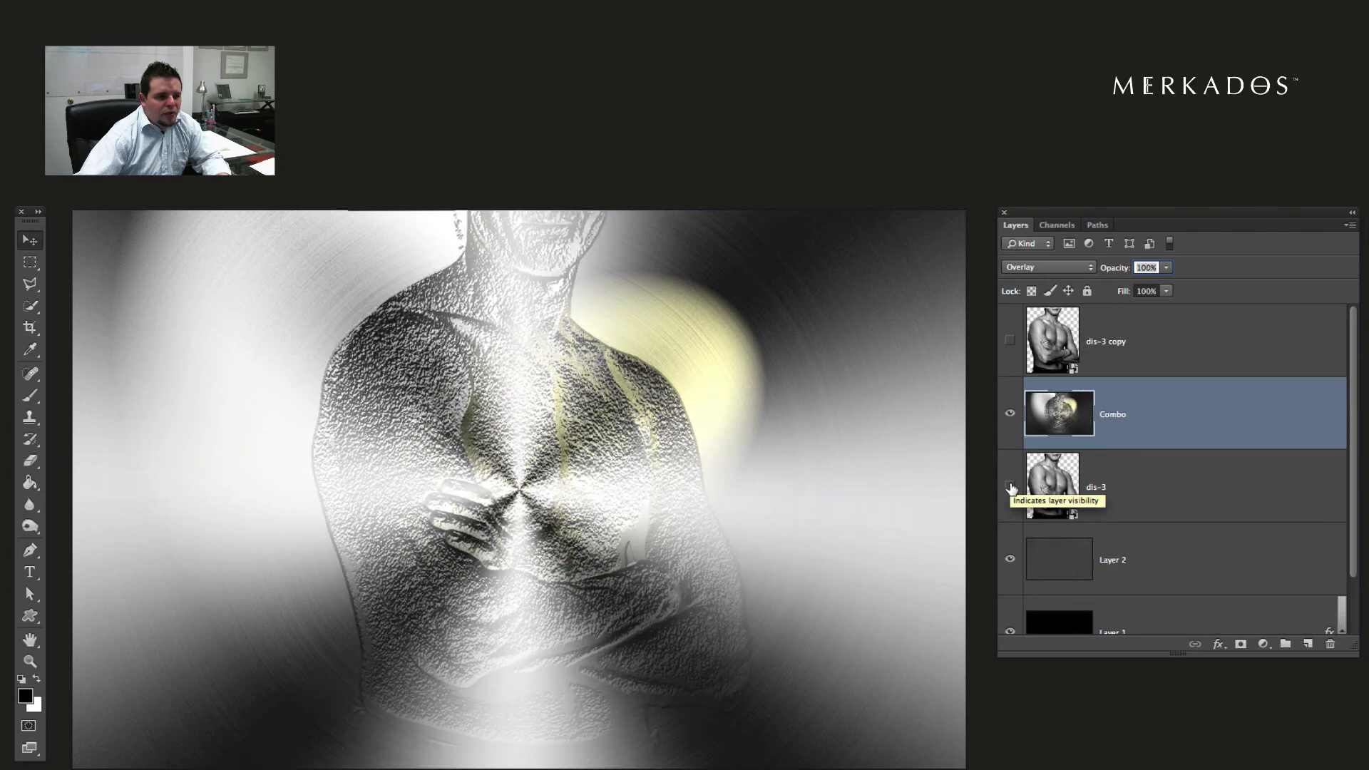
left_click(1010, 488)
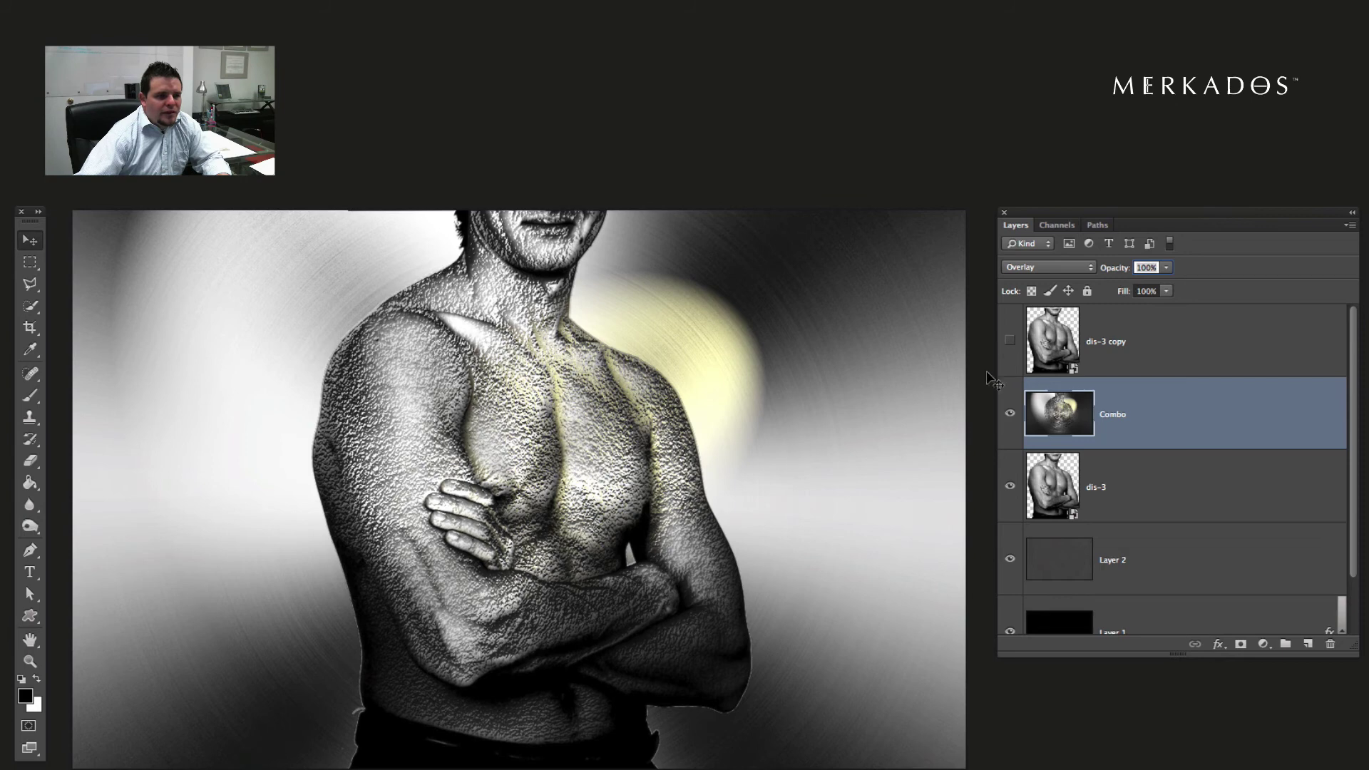
Try showing the dis-3 copy layer above Combo in Overlay mode at a reduced opacity
left_click(1011, 342)
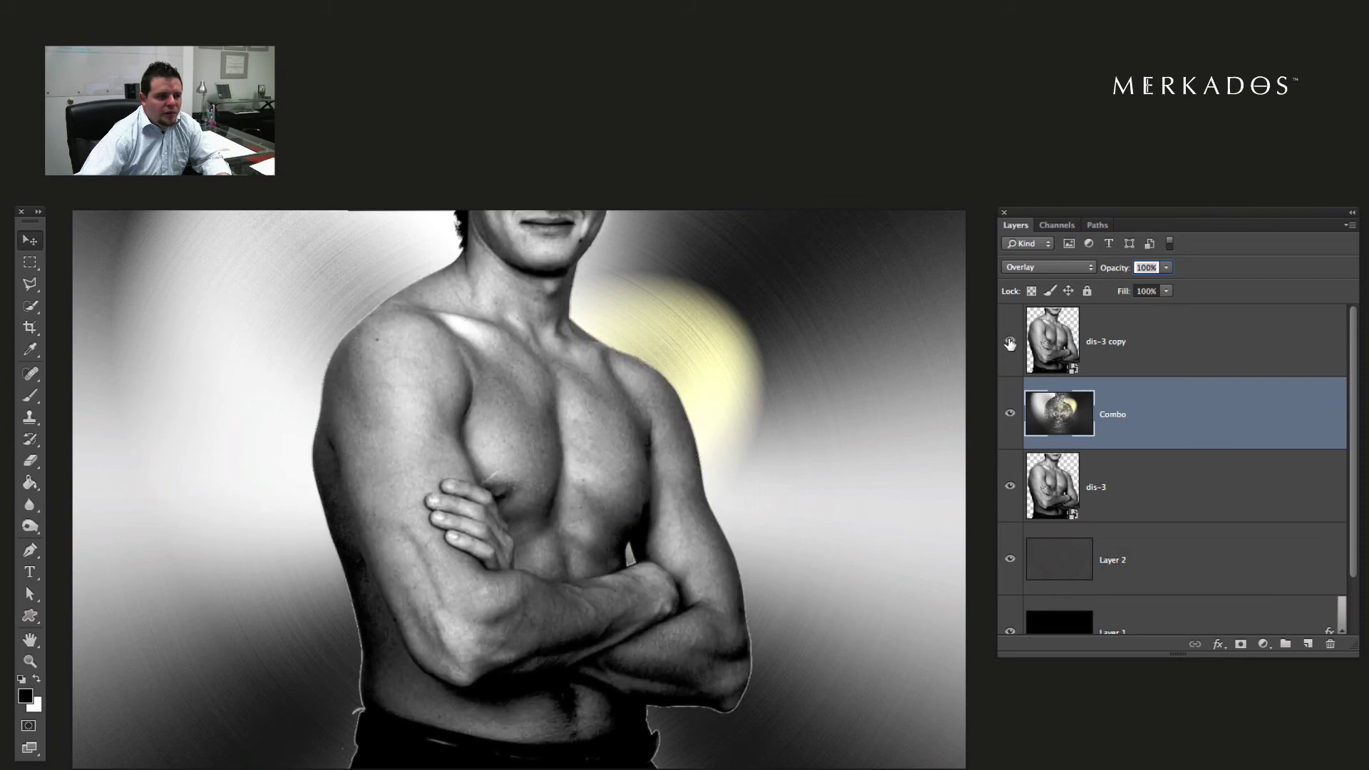
left_click(1128, 346)
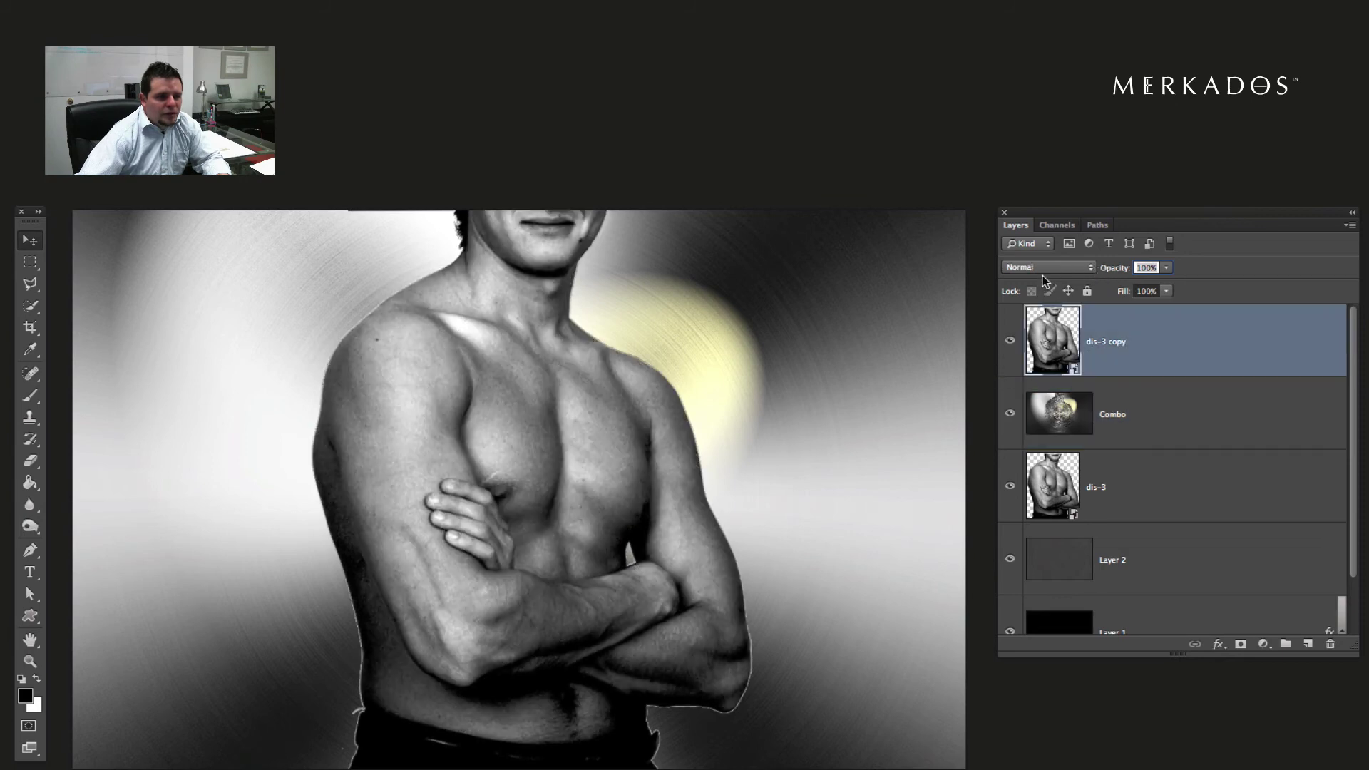
left_click(1044, 267)
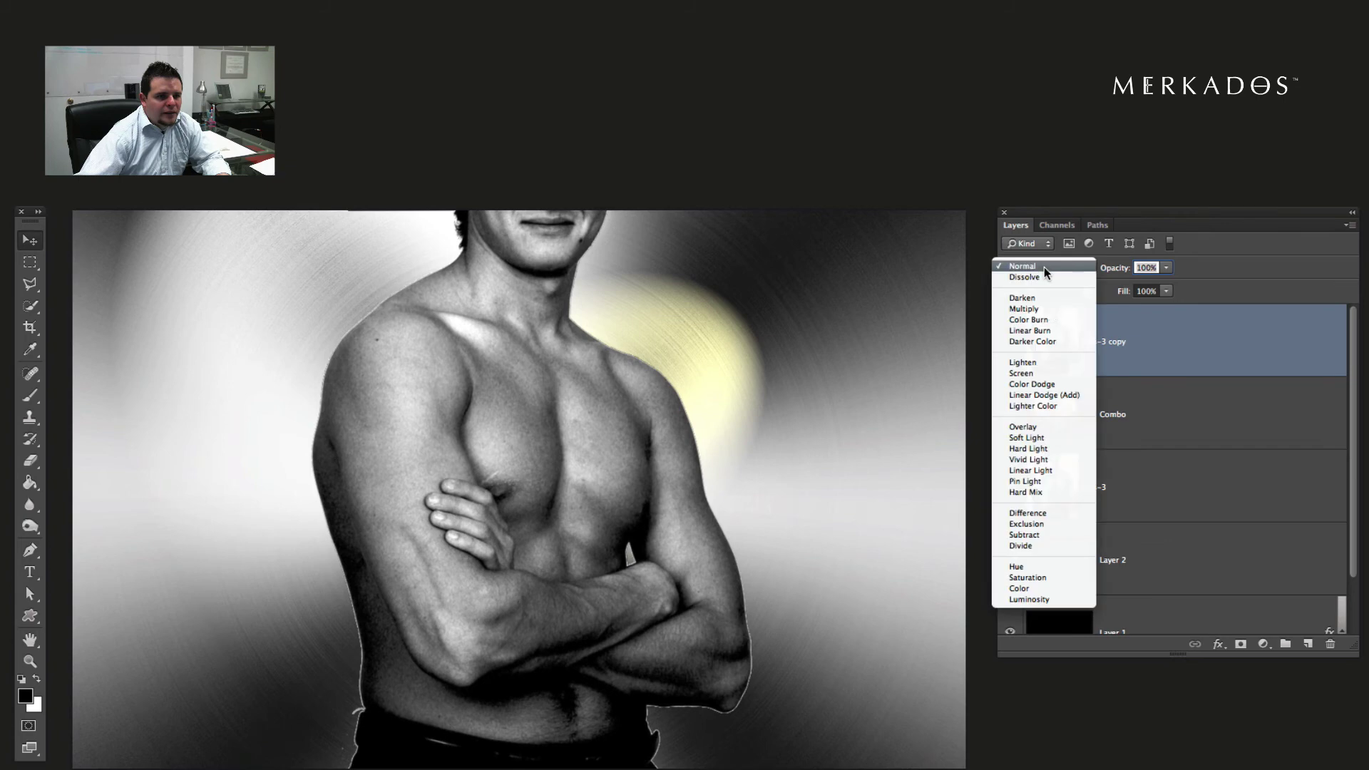
left_click(1041, 426)
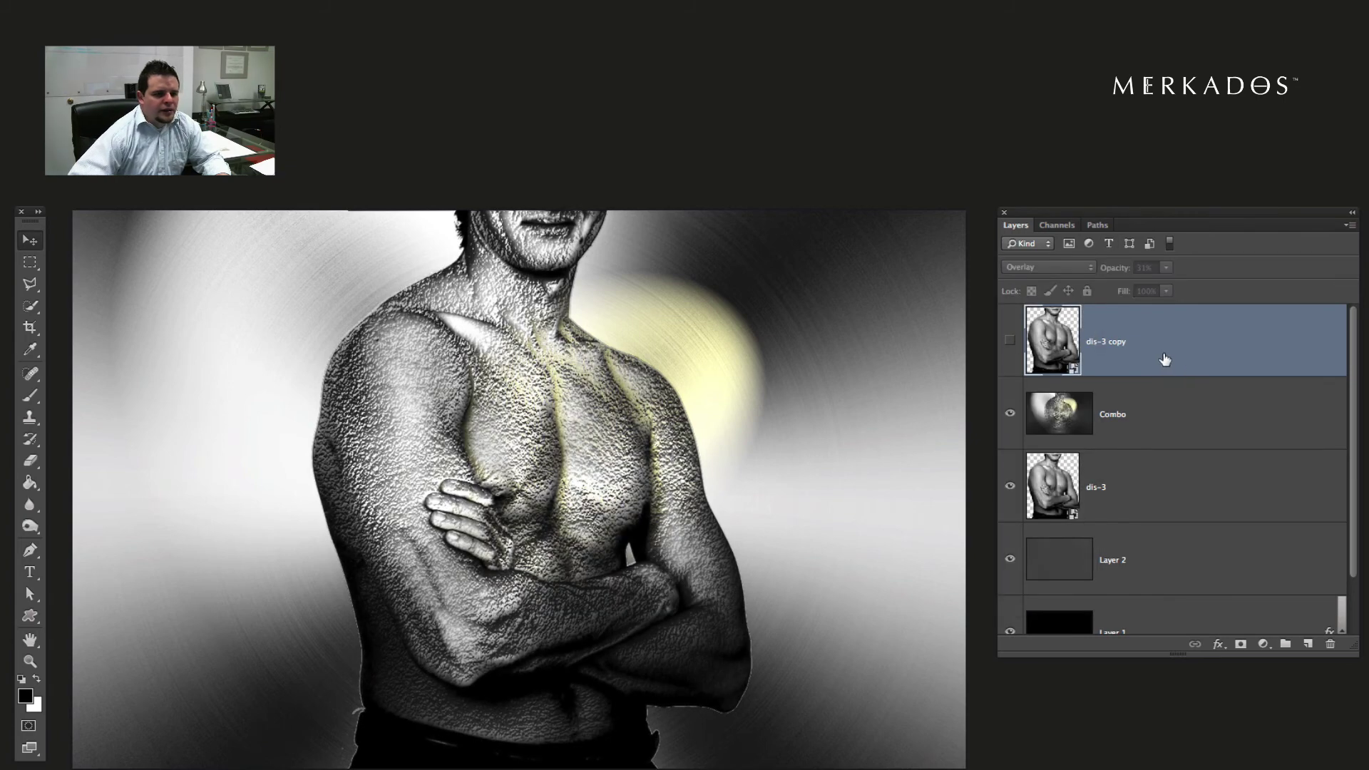
Delete the dis-3 copy layer and add a new empty layer above Combo in Overlay mode for brush painting
left_click_drag(1222, 361, 1329, 644)
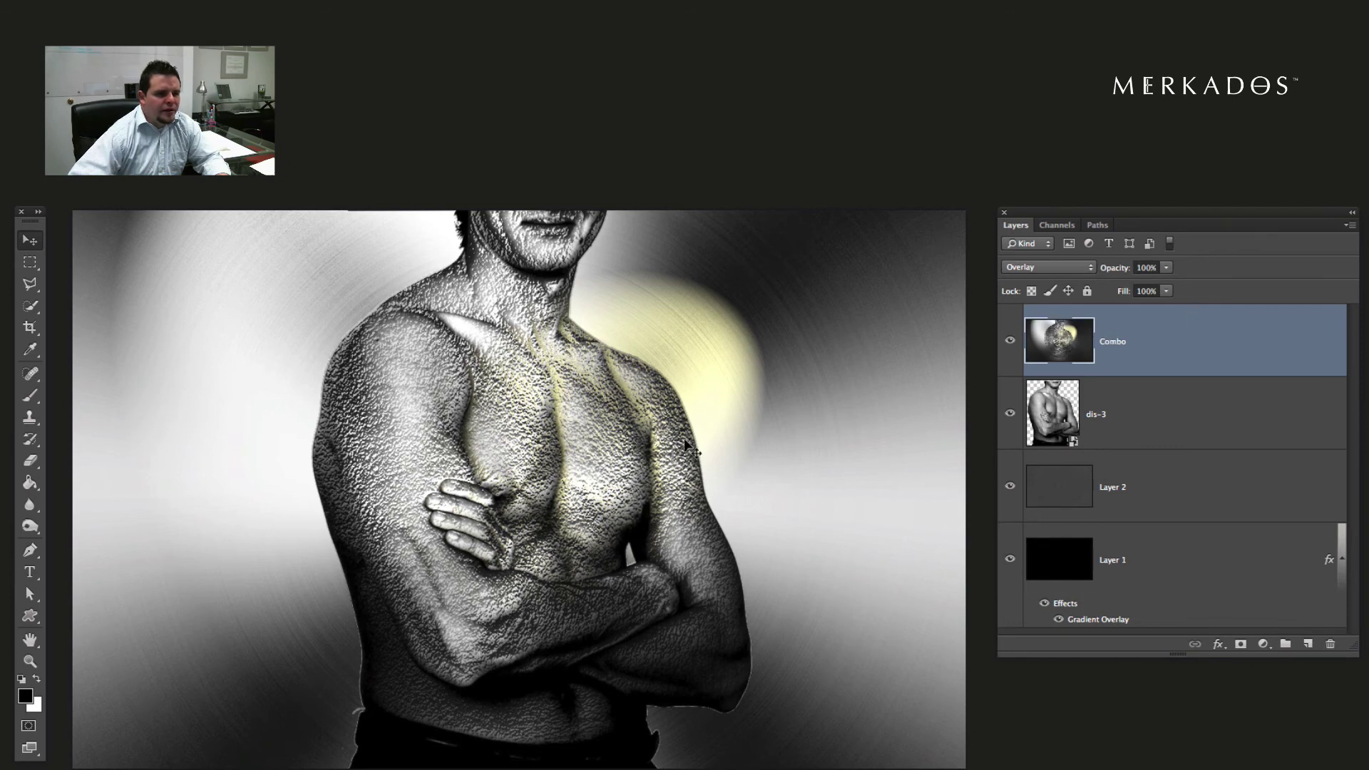
left_click(1307, 644)
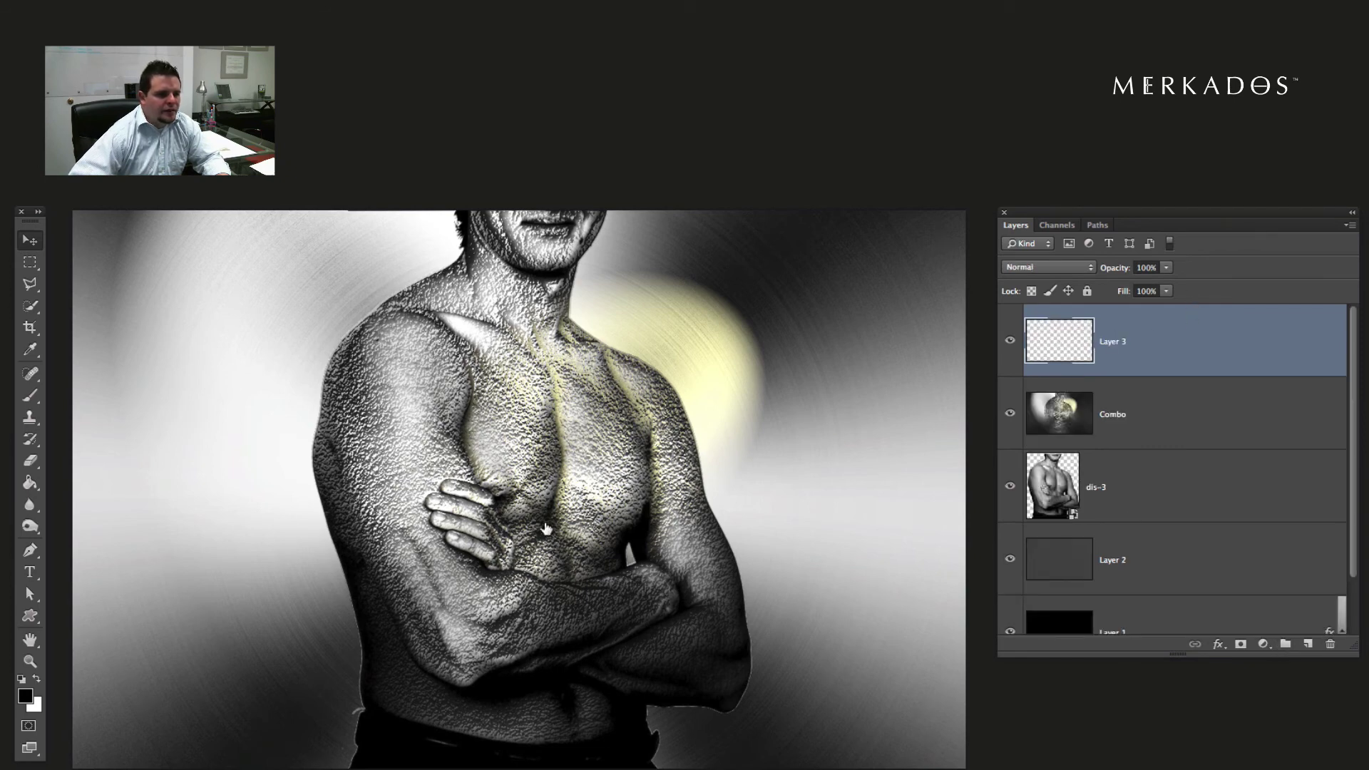
left_click(27, 395)
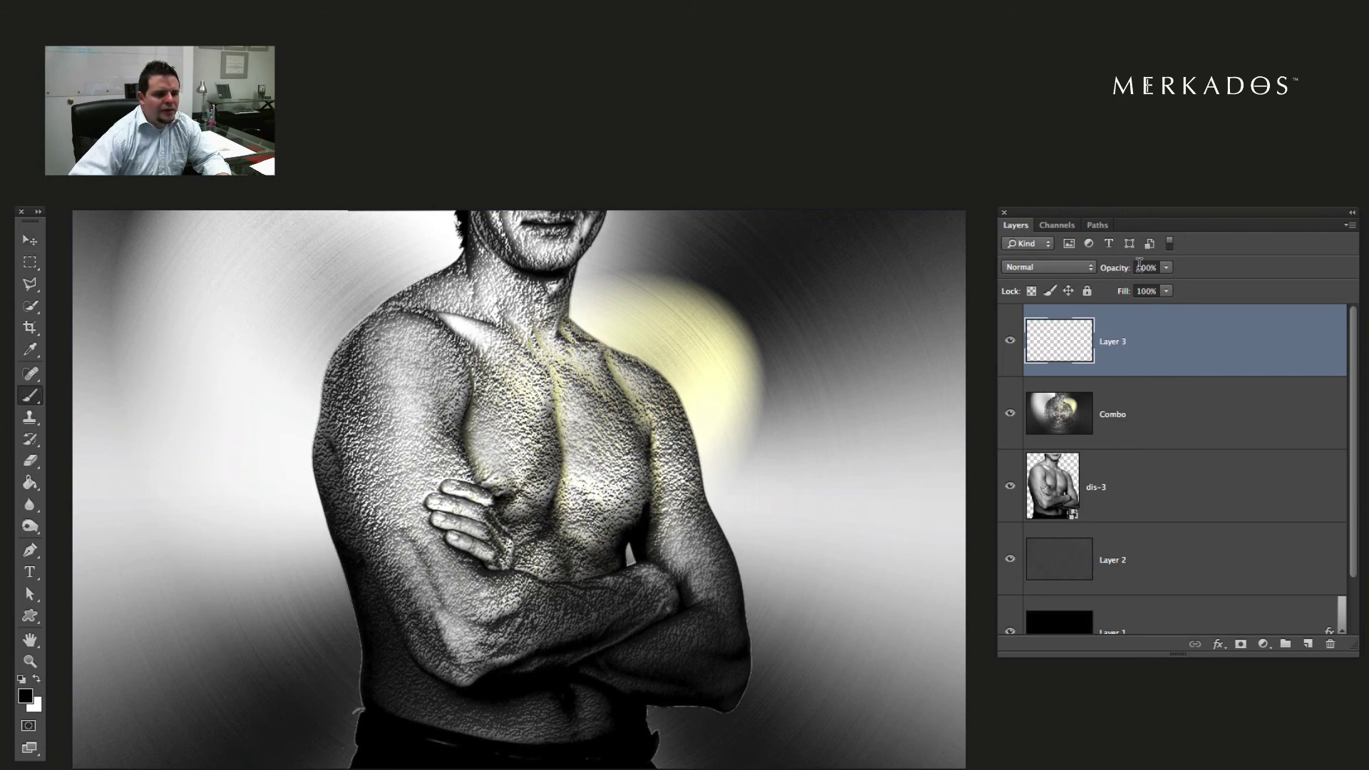
left_click(1026, 272)
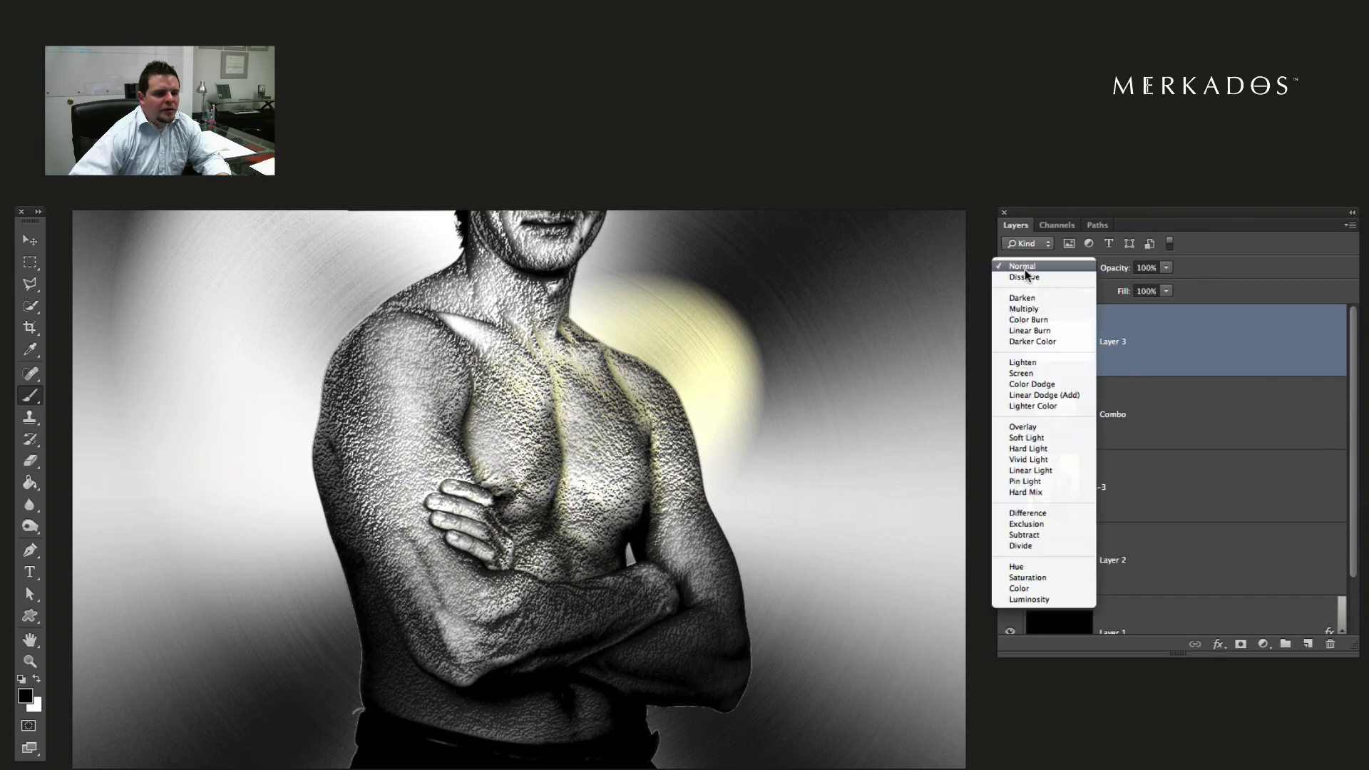
left_click(1040, 427)
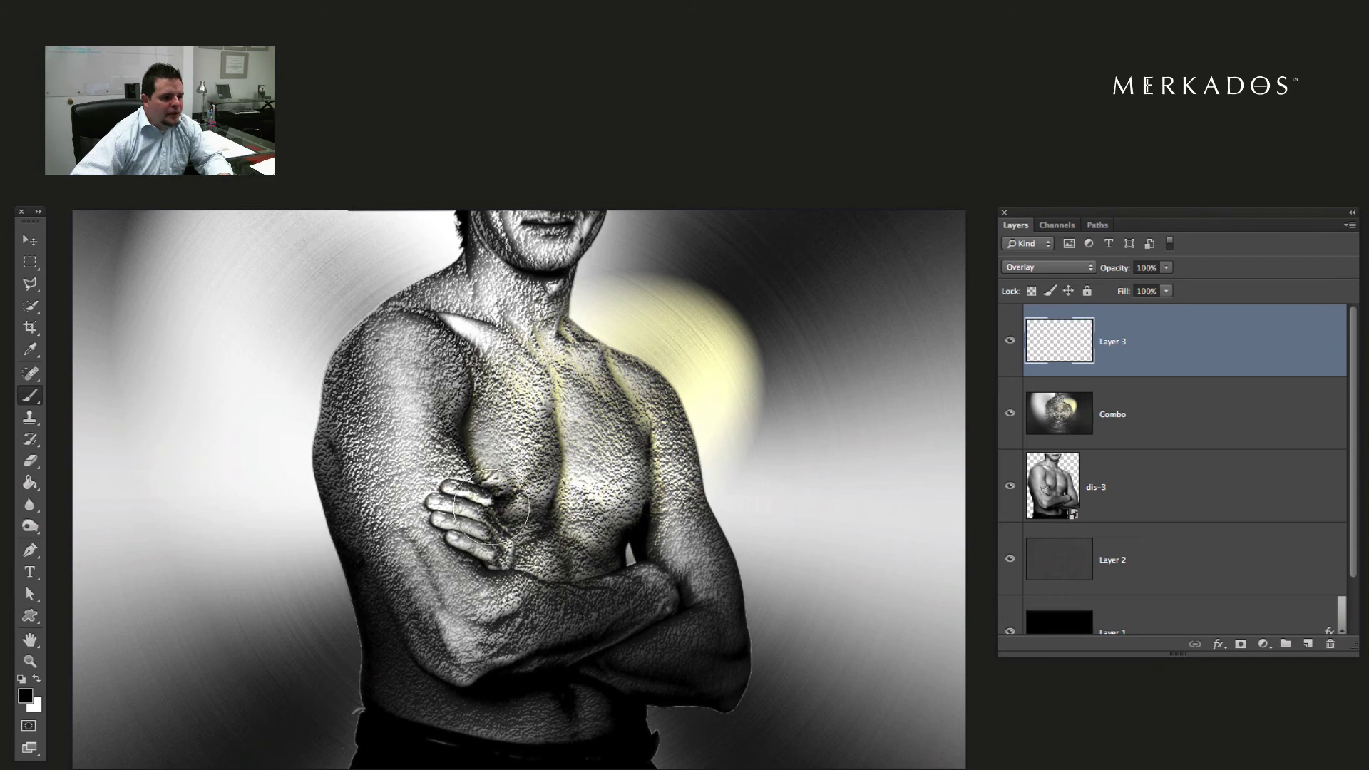
Paint soft black shadows on Layer 3 along the chest, above the crossed forearms and beneath them, using a smaller brush for the forearm edges
mouse_move(500, 540)
left_mouse_down()
mouse_move(504, 578)
mouse_move(627, 560)
left_mouse_up()
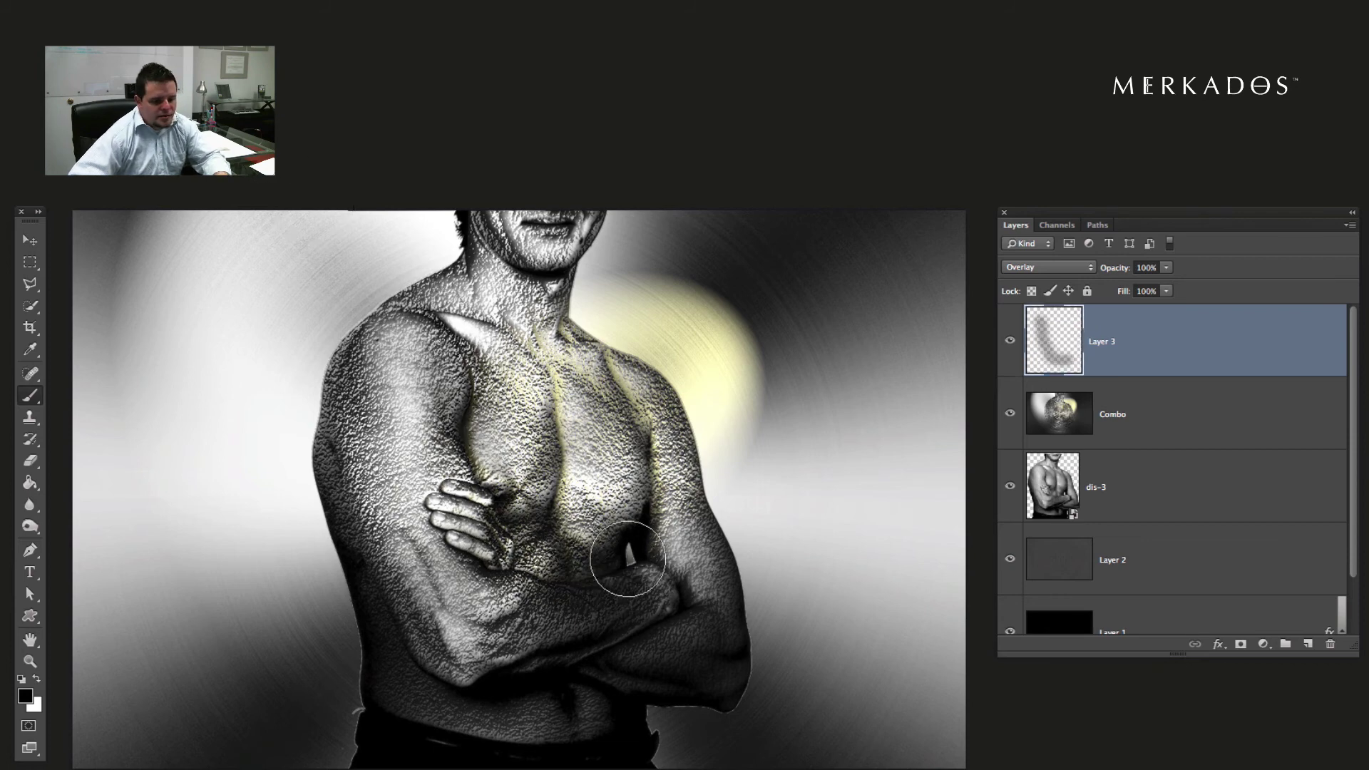
key("bracketleft")
key("bracketleft")
key("bracketleft")
key("bracketleft")
key("bracketleft")
key("bracketleft")
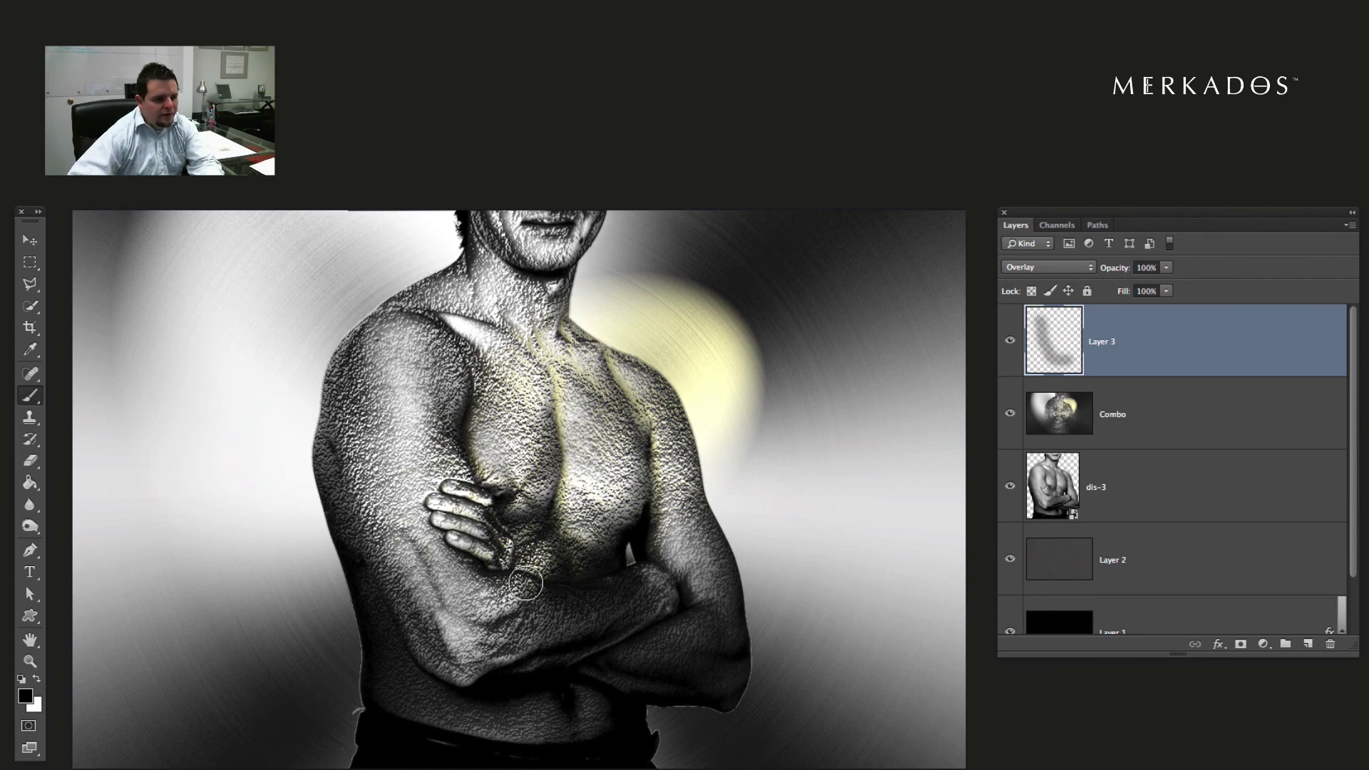
mouse_move(473, 678)
left_mouse_down()
mouse_move(659, 632)
mouse_move(693, 608)
mouse_move(713, 680)
left_mouse_up()
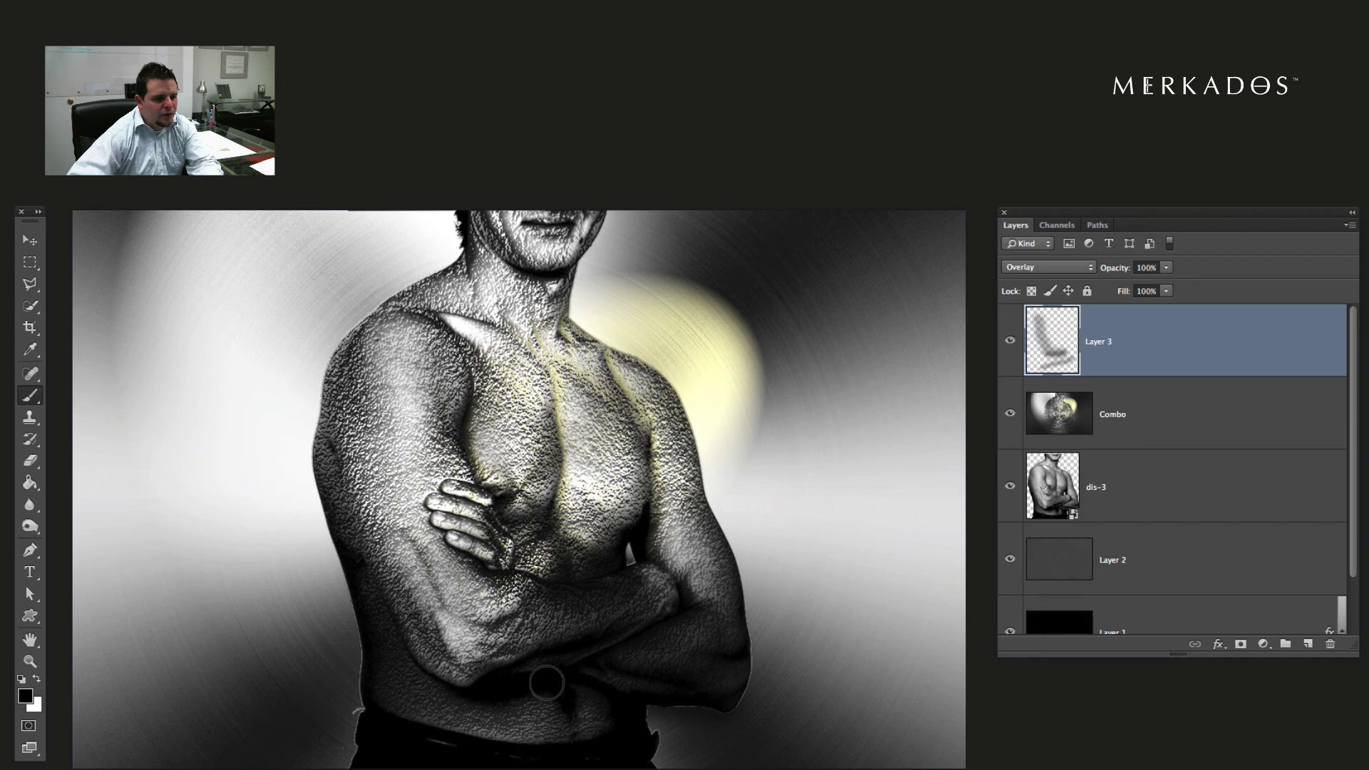
mouse_move(461, 695)
left_mouse_down()
mouse_move(413, 647)
mouse_move(385, 568)
mouse_move(372, 396)
mouse_move(401, 321)
mouse_move(455, 334)
mouse_move(468, 383)
mouse_move(464, 266)
mouse_move(418, 296)
mouse_move(461, 259)
mouse_move(462, 241)
mouse_move(468, 261)
mouse_move(494, 245)
mouse_move(553, 279)
mouse_move(573, 330)
mouse_move(667, 403)
mouse_move(739, 630)
mouse_move(729, 702)
mouse_move(698, 694)
mouse_move(673, 634)
left_mouse_up()
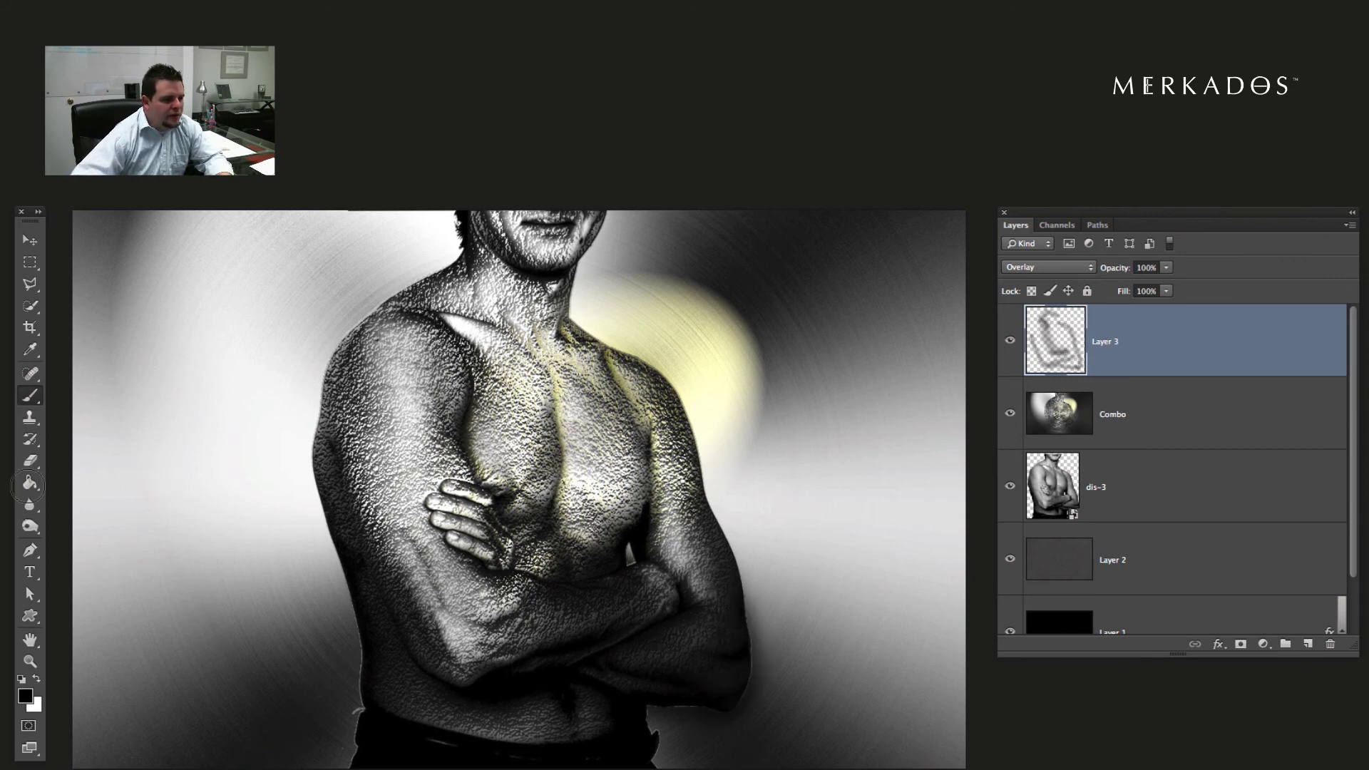
Paint white highlights on Layer 3 over the shoulder, arms, hand, chest and neck, enlarging the brush for the broader areas
left_click(36, 680)
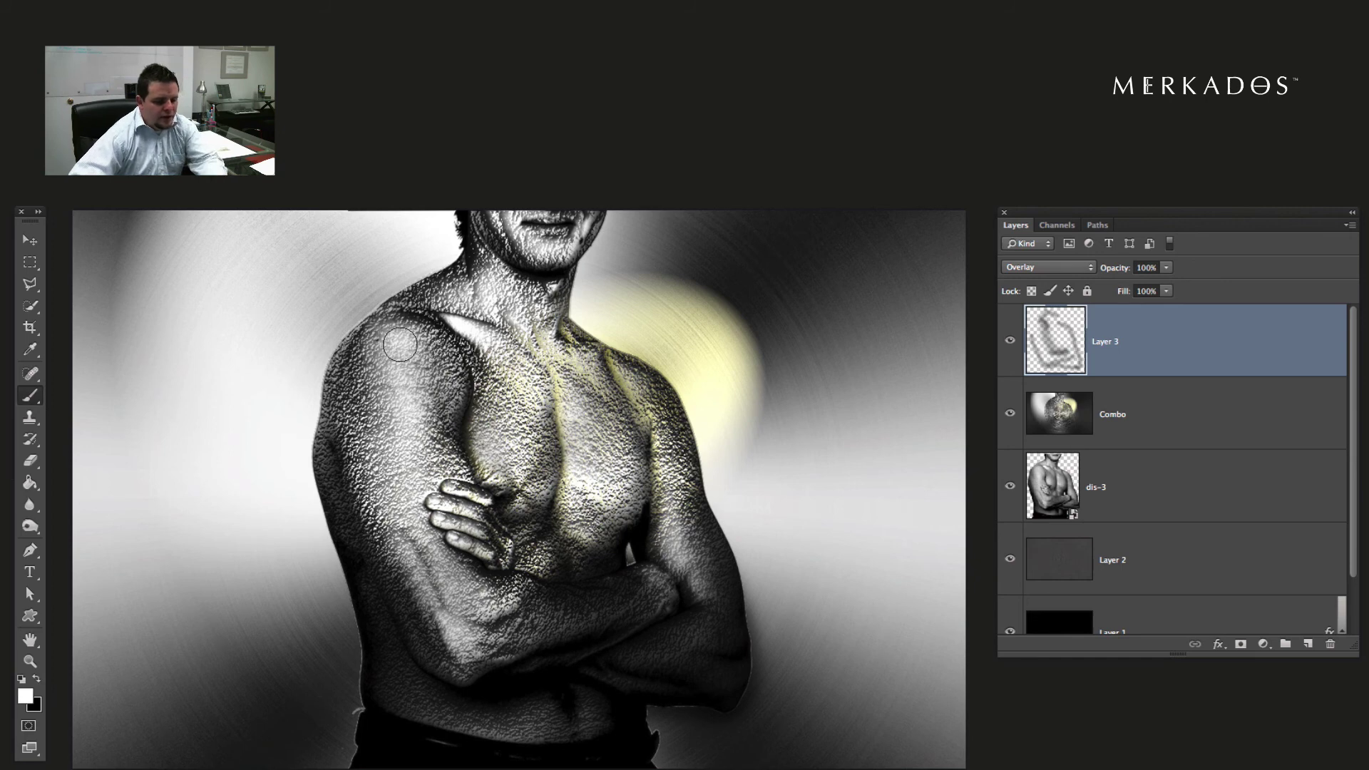
key("bracketright")
key("bracketright")
key("bracketright")
mouse_move(399, 346)
left_mouse_down()
mouse_move(432, 495)
mouse_move(463, 508)
mouse_move(534, 480)
mouse_move(577, 476)
mouse_move(581, 492)
mouse_move(557, 377)
mouse_move(574, 498)
mouse_move(574, 549)
left_mouse_up()
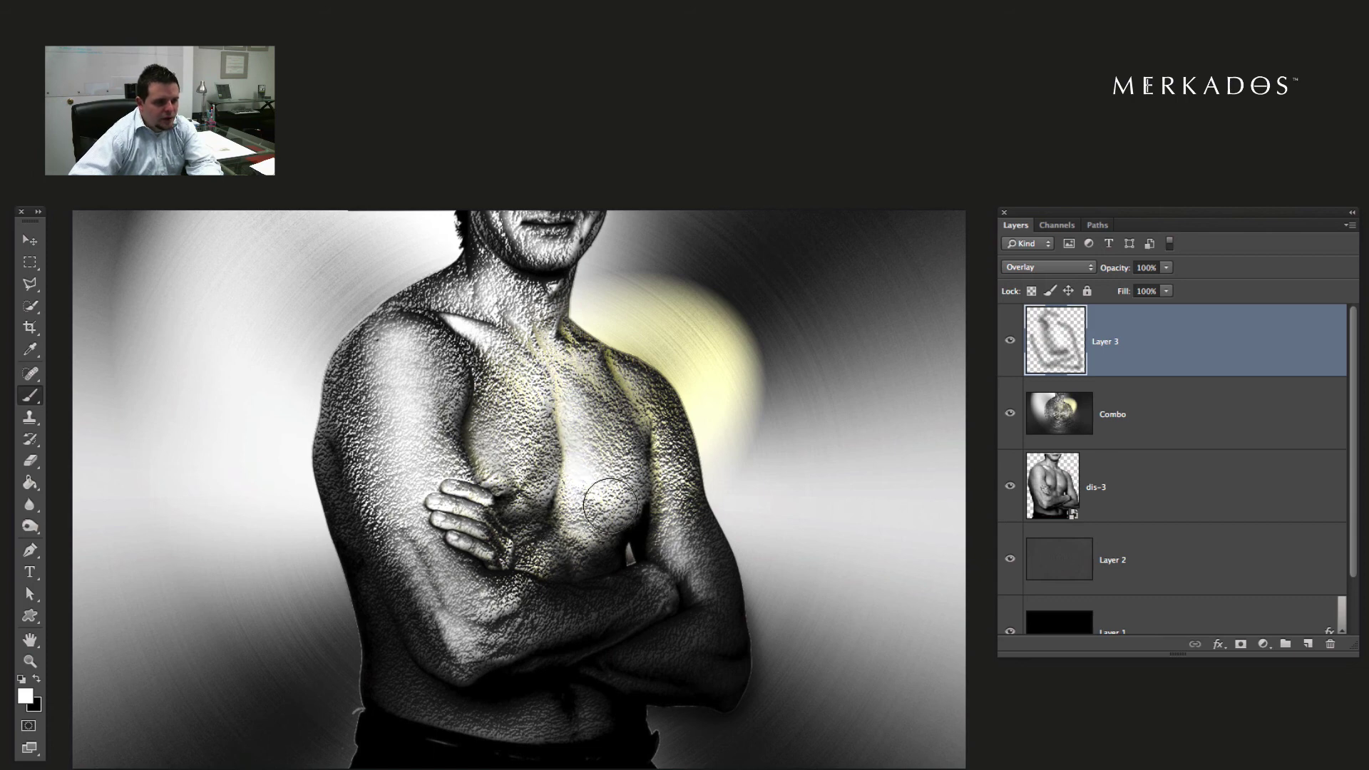
mouse_move(610, 504)
left_mouse_down()
mouse_move(649, 440)
mouse_move(675, 581)
mouse_move(658, 457)
mouse_move(620, 382)
mouse_move(581, 385)
mouse_move(577, 328)
mouse_move(555, 291)
mouse_move(553, 244)
mouse_move(579, 216)
mouse_move(563, 250)
left_mouse_up()
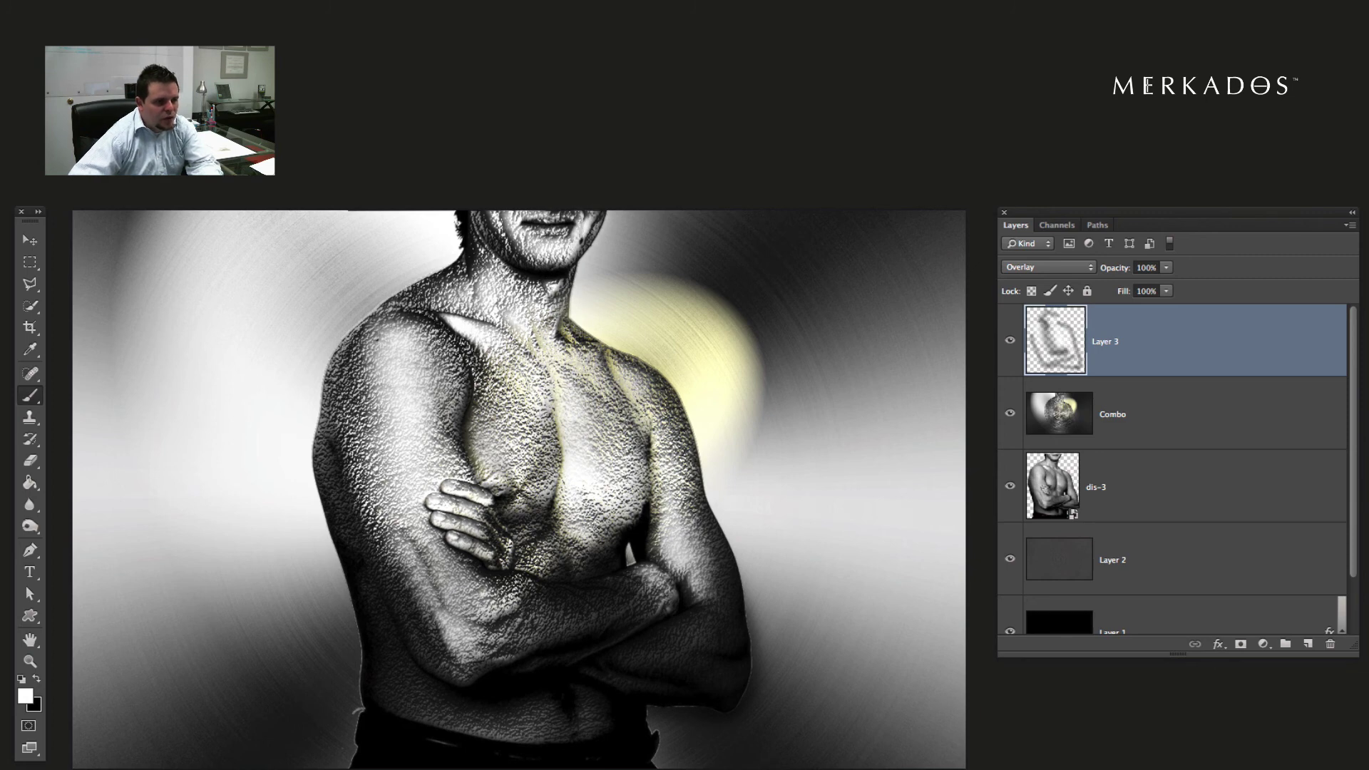
mouse_move(410, 533)
left_mouse_down()
mouse_move(474, 485)
mouse_move(435, 514)
mouse_move(475, 609)
mouse_move(463, 631)
mouse_move(463, 599)
mouse_move(428, 570)
mouse_move(442, 542)
mouse_move(402, 499)
mouse_move(442, 517)
left_mouse_up()
key("bracketright")
key("bracketright")
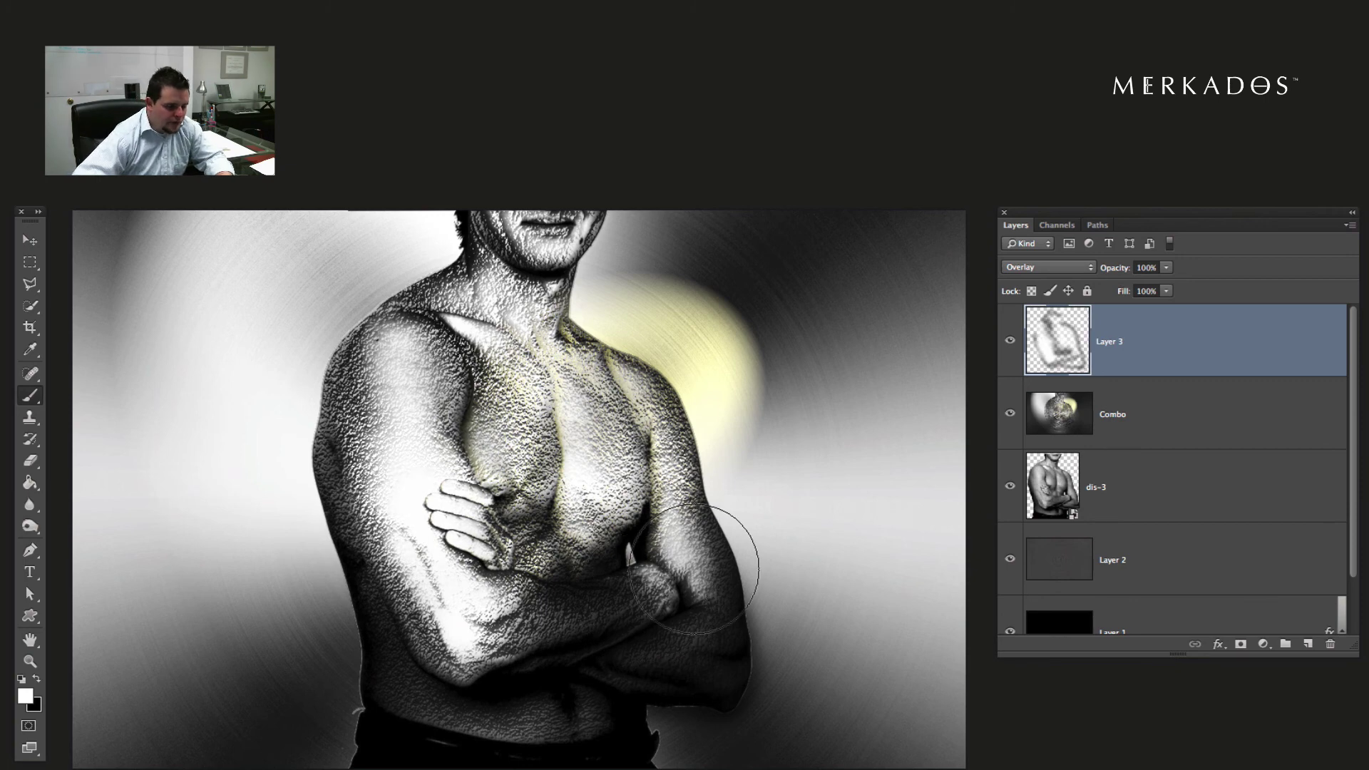
key("v")
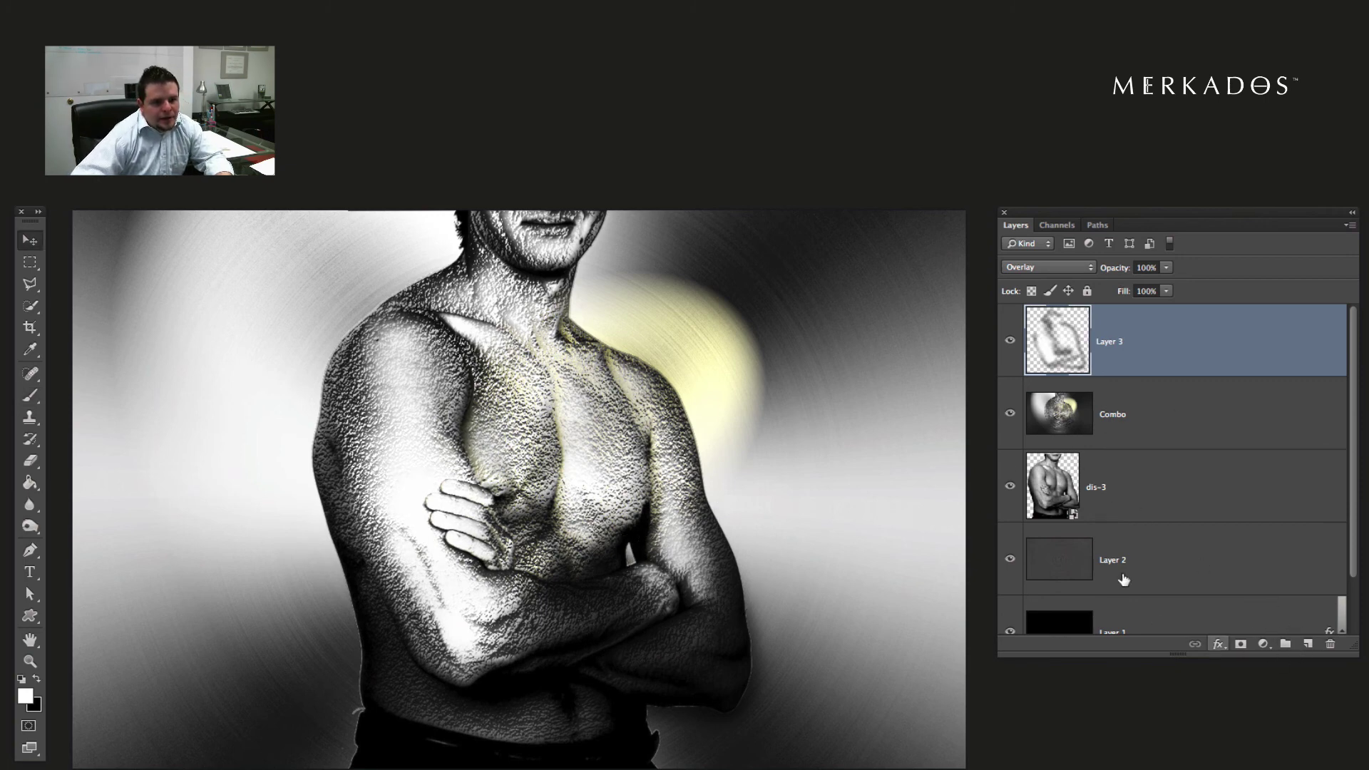
Render a 50-300mm Zoom lens flare at 100% brightness on the Combo layer, centred over the upper arm beside the chest
left_click(1075, 419)
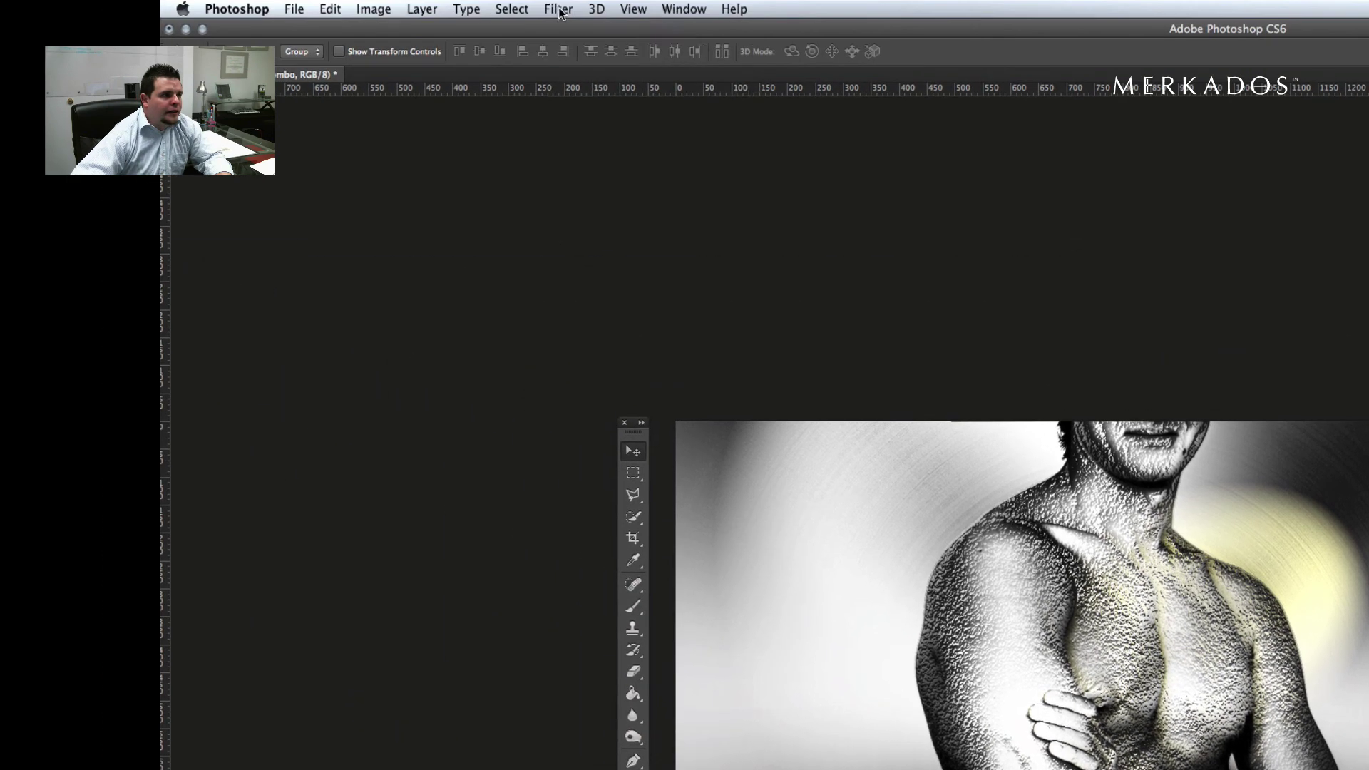
left_click(559, 8)
mouse_move(598, 267)
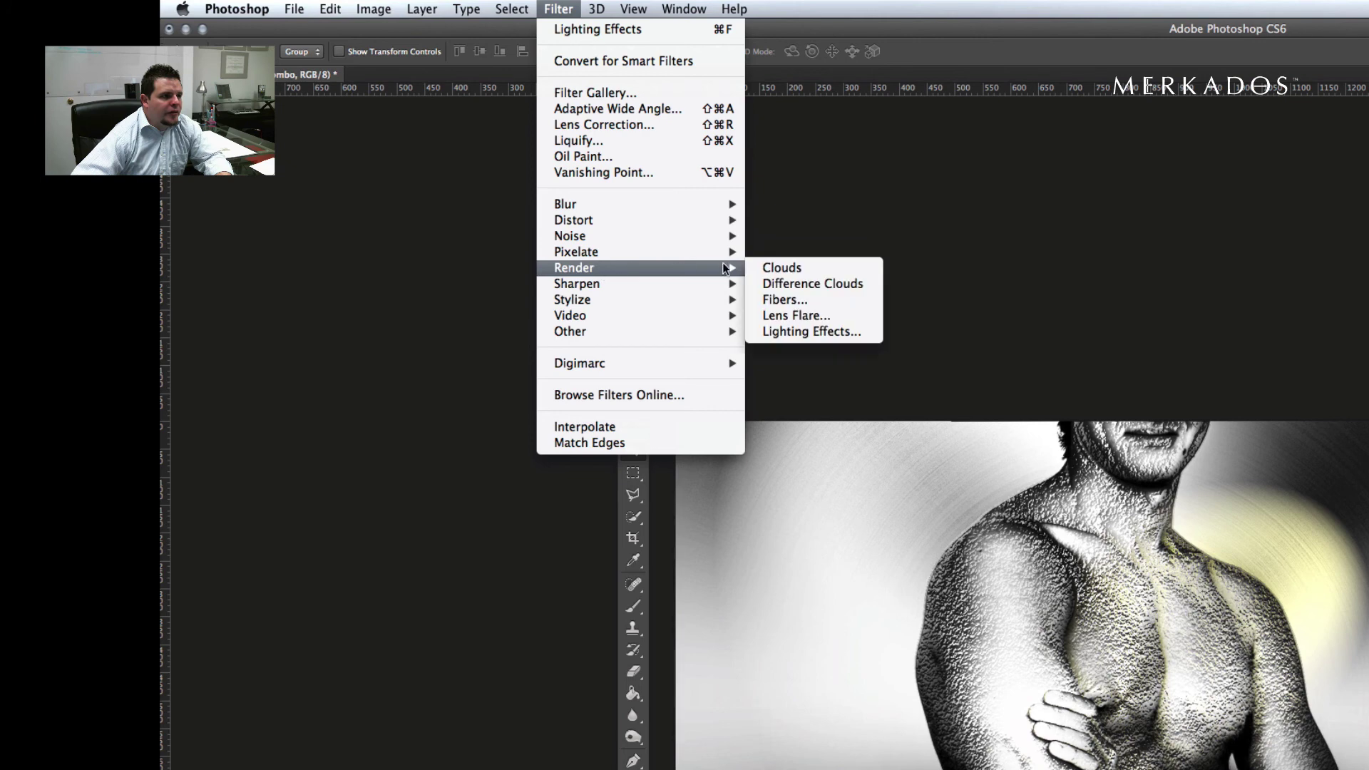
left_click(806, 317)
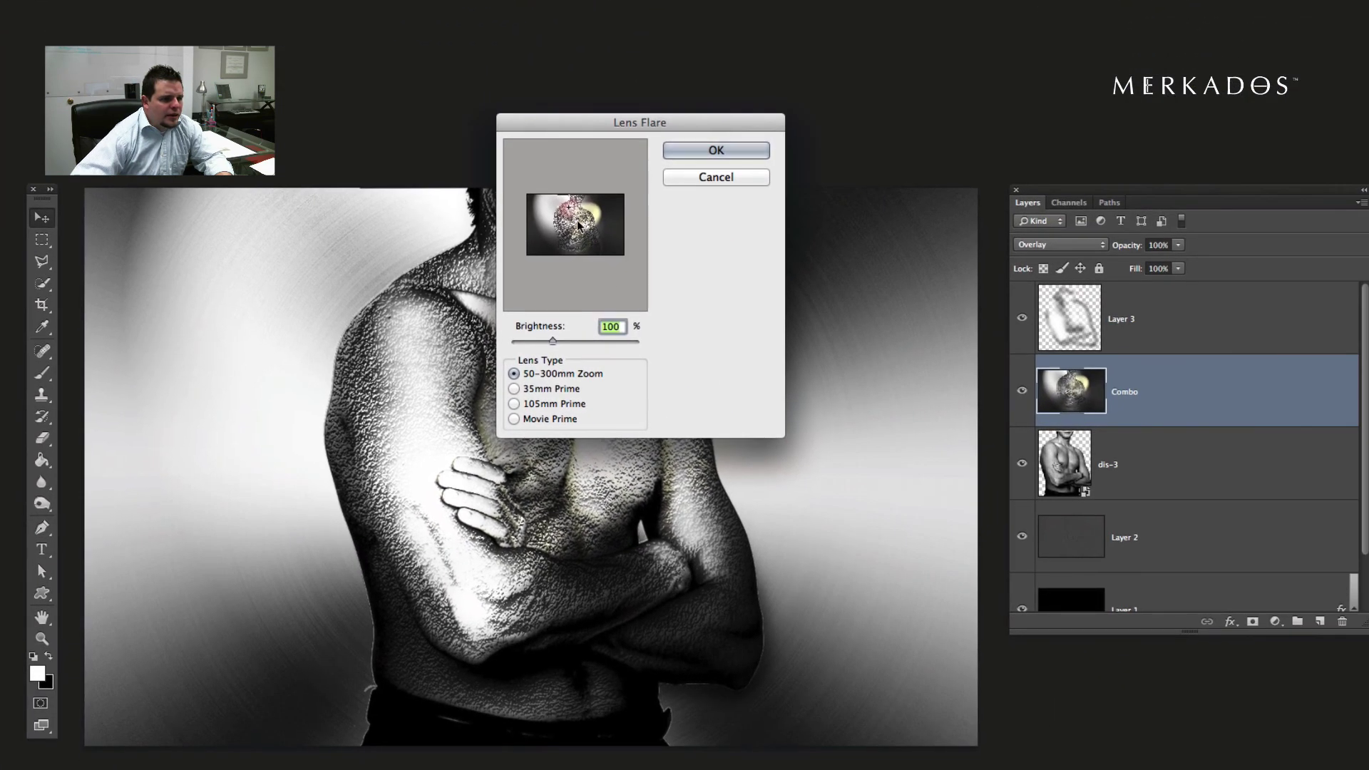
left_click(567, 217)
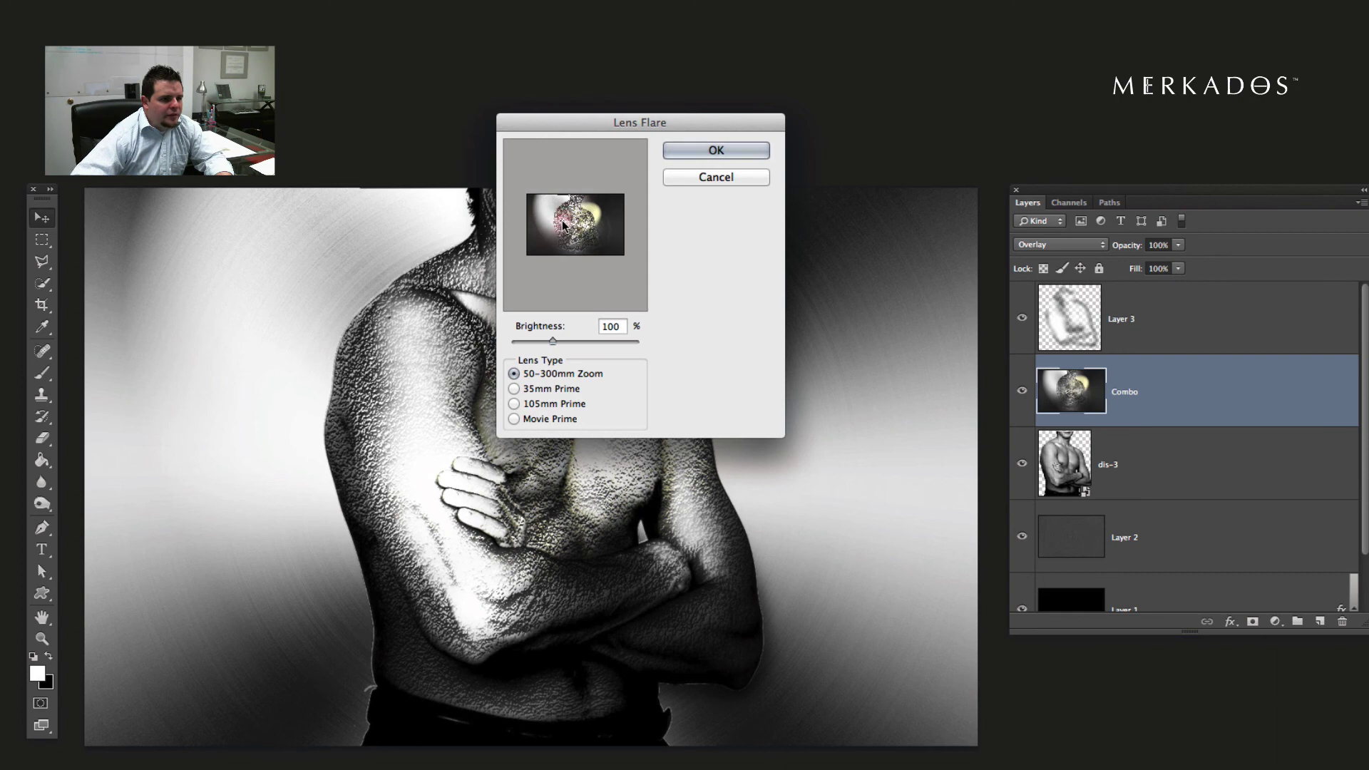
left_click(715, 151)
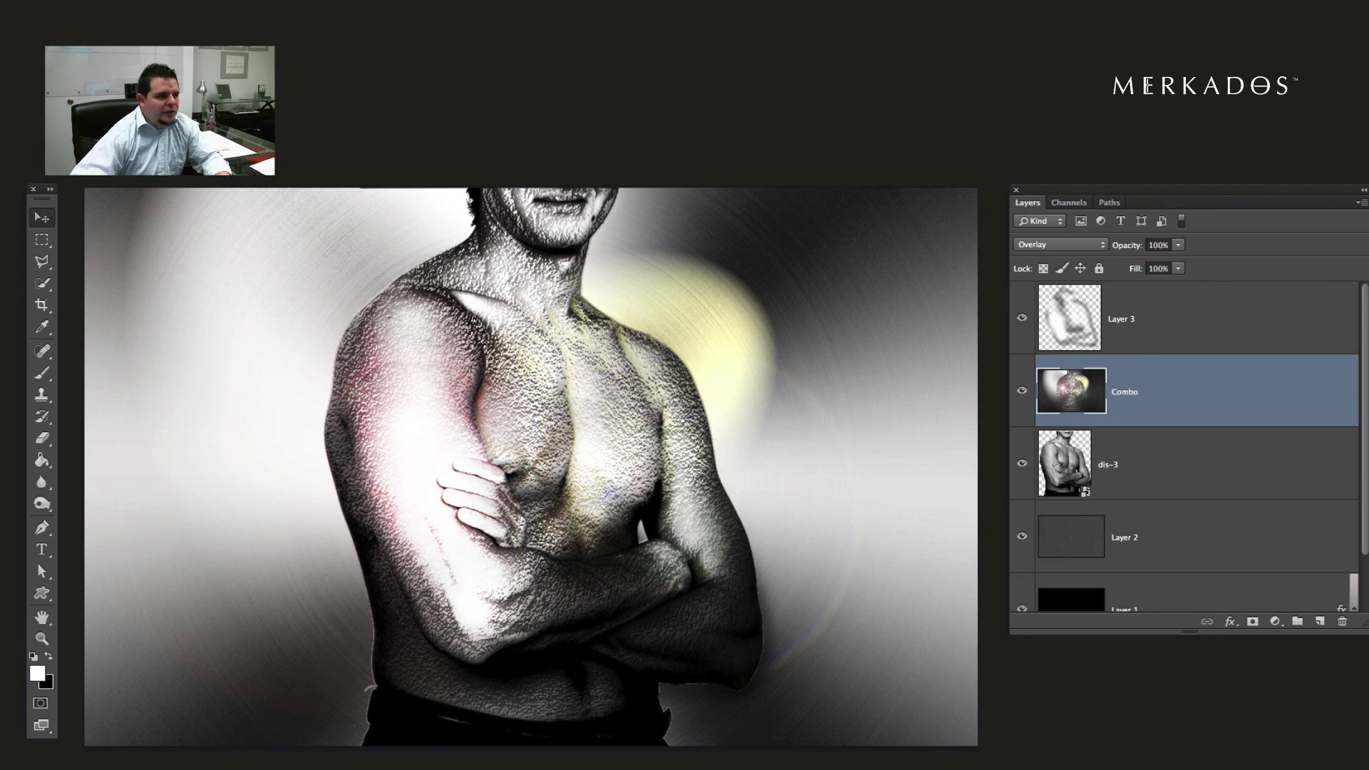
Sharpen the Combo layer with Unsharp Mask at amount 225, radius 0.8 and threshold 14
left_click(363, 8)
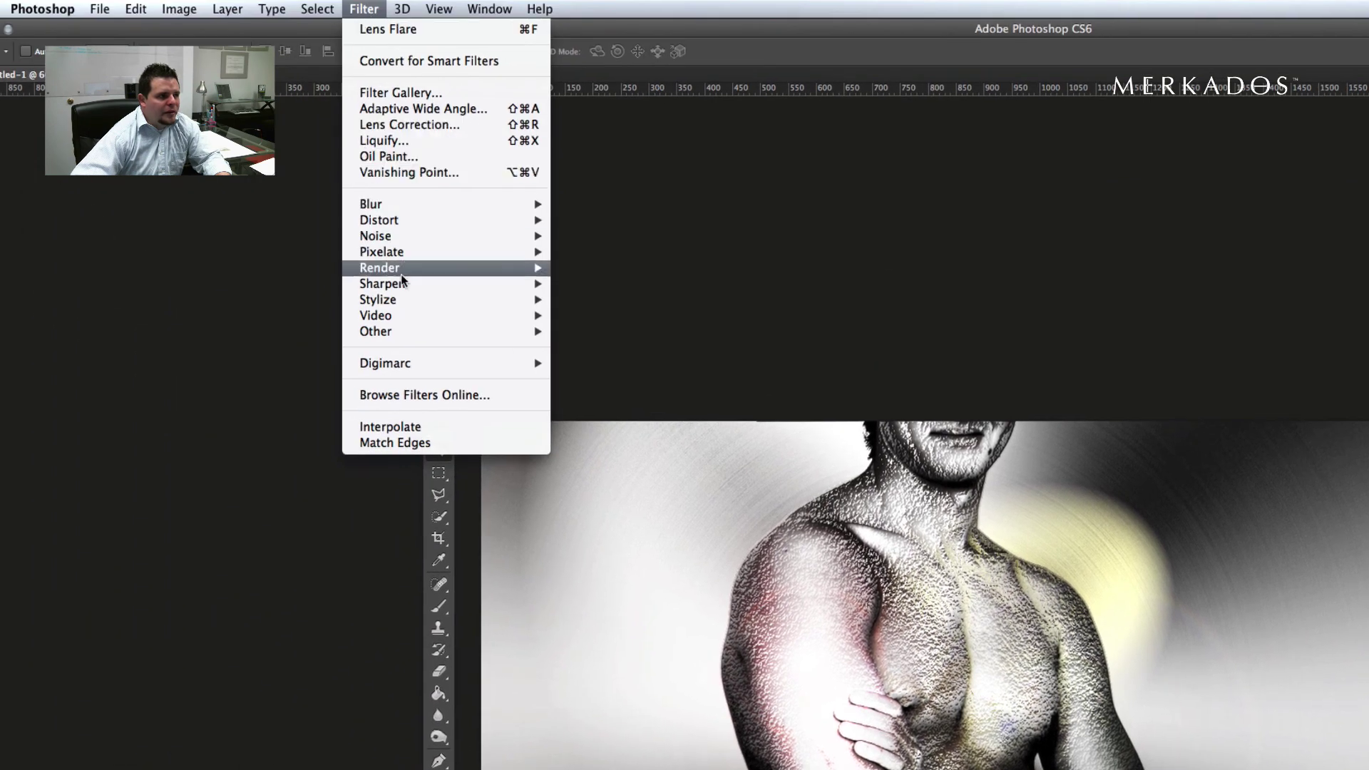
mouse_move(403, 283)
left_click(606, 348)
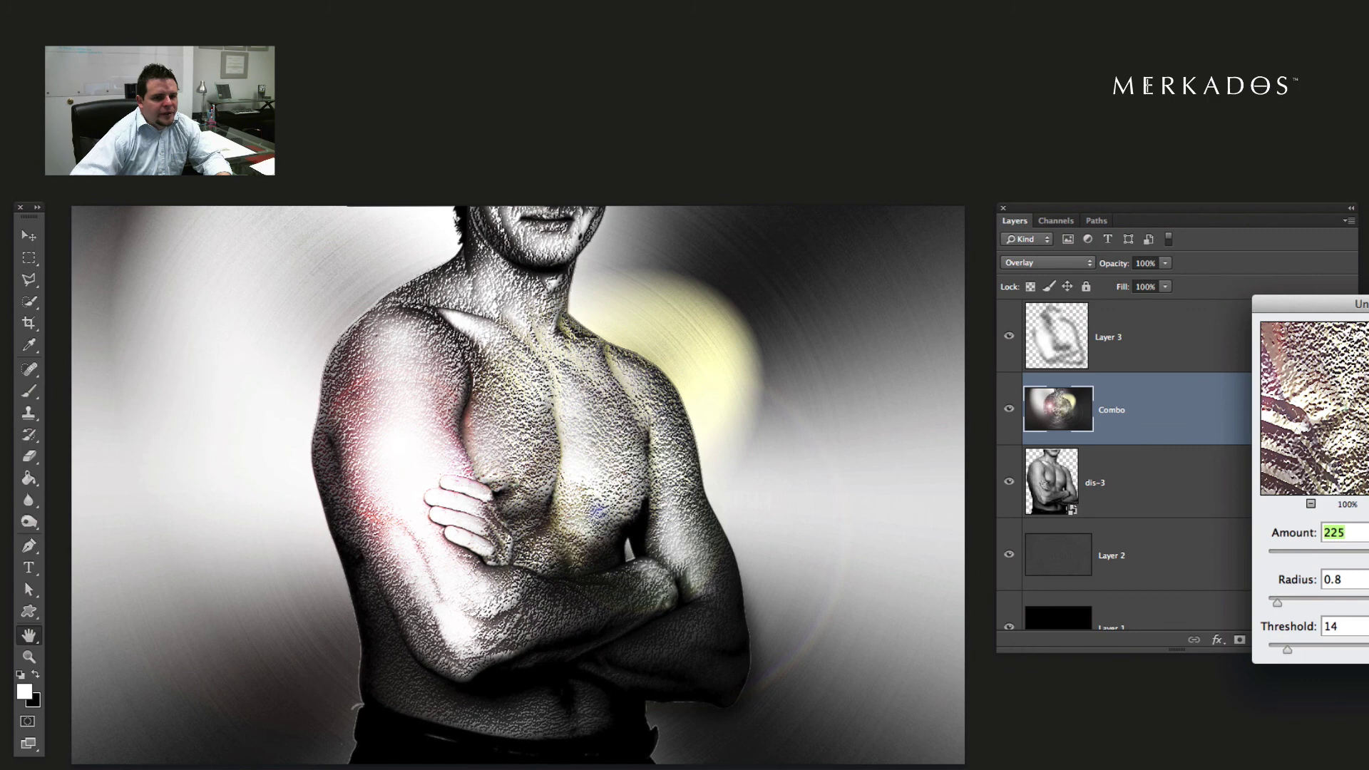
key("Return")
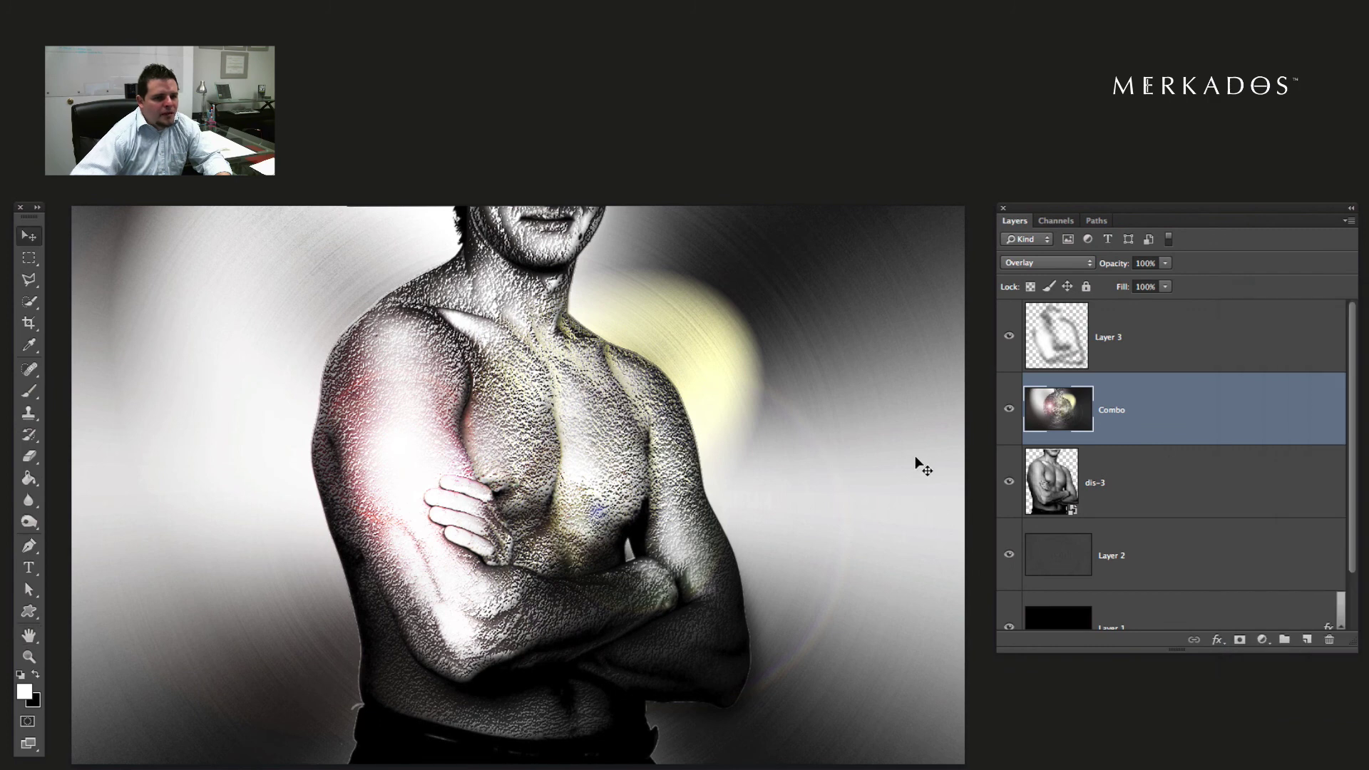